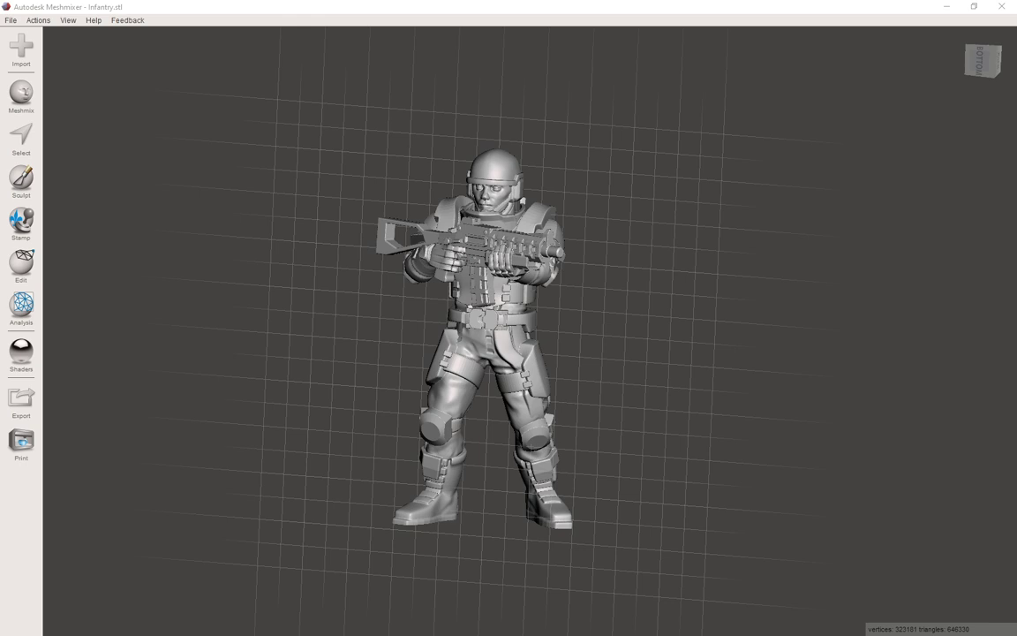
# - Move the whole soldier mesh about -3.4 mm in X and 7.3 mm in Z, and shift it along Y
pyautogui.moveTo(565, 286); pyautogui.dragTo(488, 317, button='right')
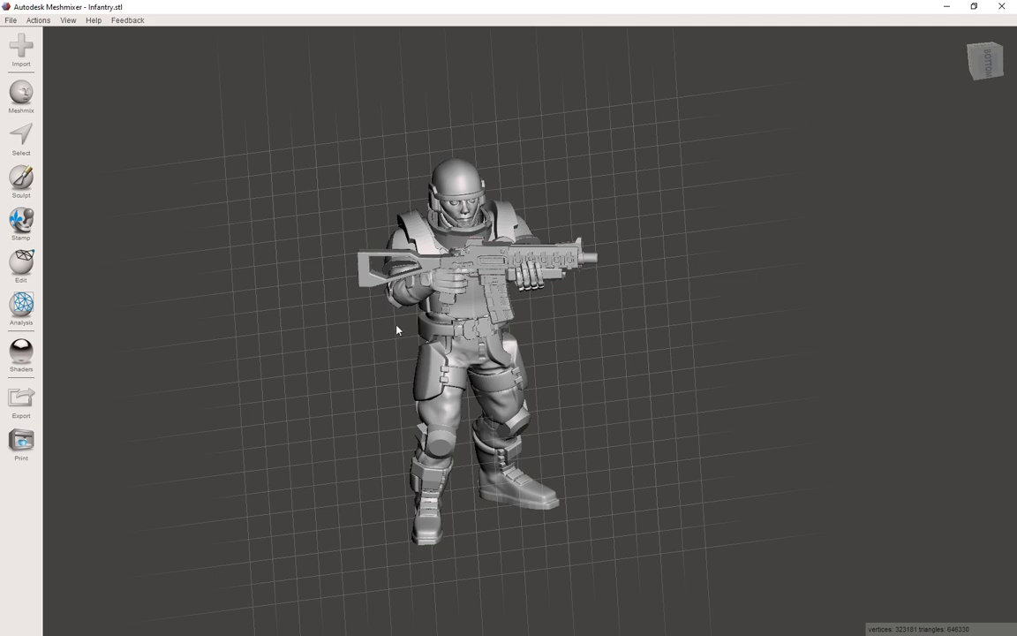
pyautogui.press('t')
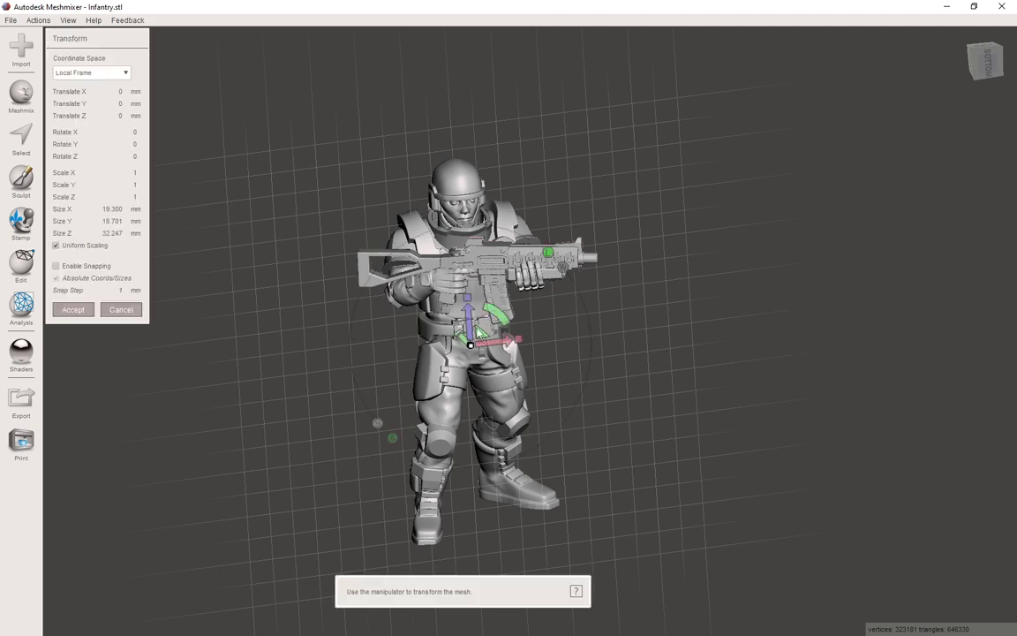
pyautogui.moveTo(501, 333); pyautogui.dragTo(430, 277)
pyautogui.moveTo(430, 273); pyautogui.dragTo(511, 275, button='right')
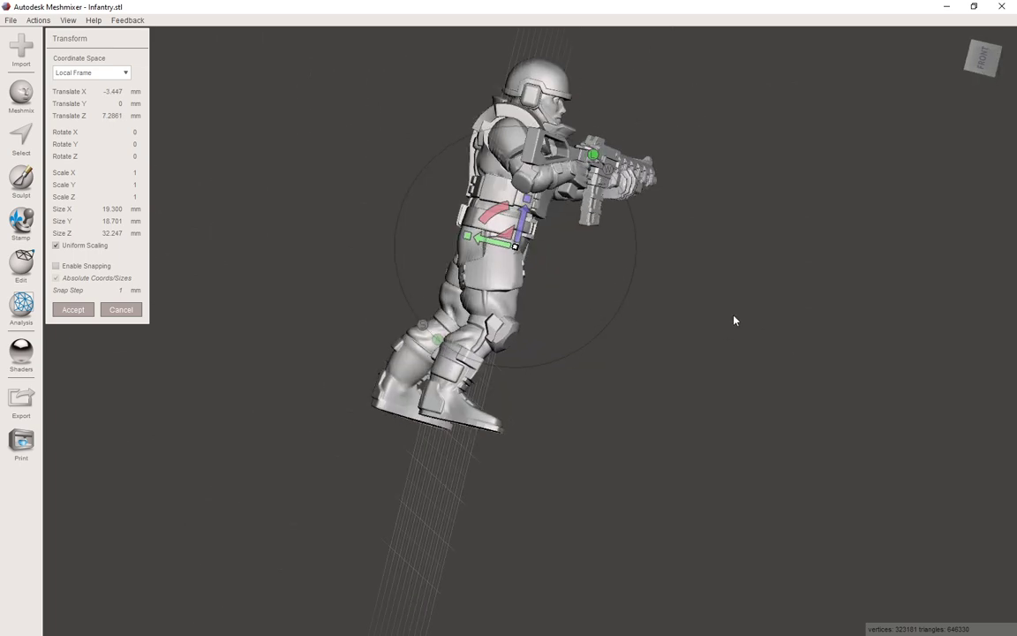
pyautogui.moveTo(481, 249); pyautogui.dragTo(424, 247)
pyautogui.click(76, 310)
# - Brush-select the helmet, expand the selection to the whole connected head, and separate it into its own object
pyautogui.moveTo(136, 313); pyautogui.dragTo(674, 320, button='right')
pyautogui.scroll(5, 480, 315)
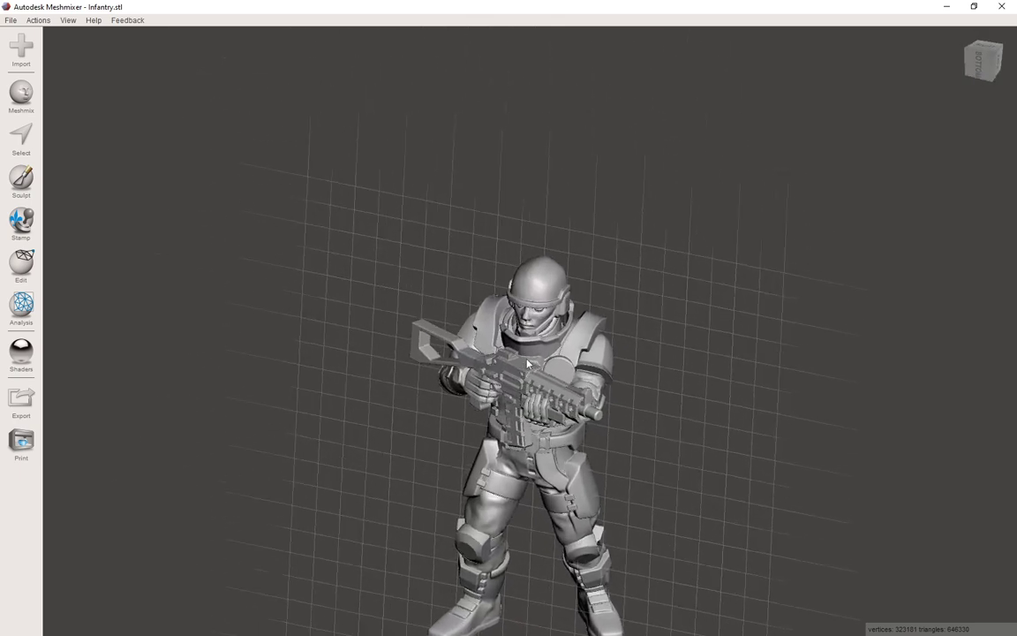
pyautogui.scroll(3, 532, 378)
pyautogui.press('s')
pyautogui.moveTo(577, 256)
pyautogui.mouseDown()
pyautogui.moveTo(550, 231)
pyautogui.moveTo(537, 236)
pyautogui.moveTo(544, 253)
pyautogui.mouseUp()
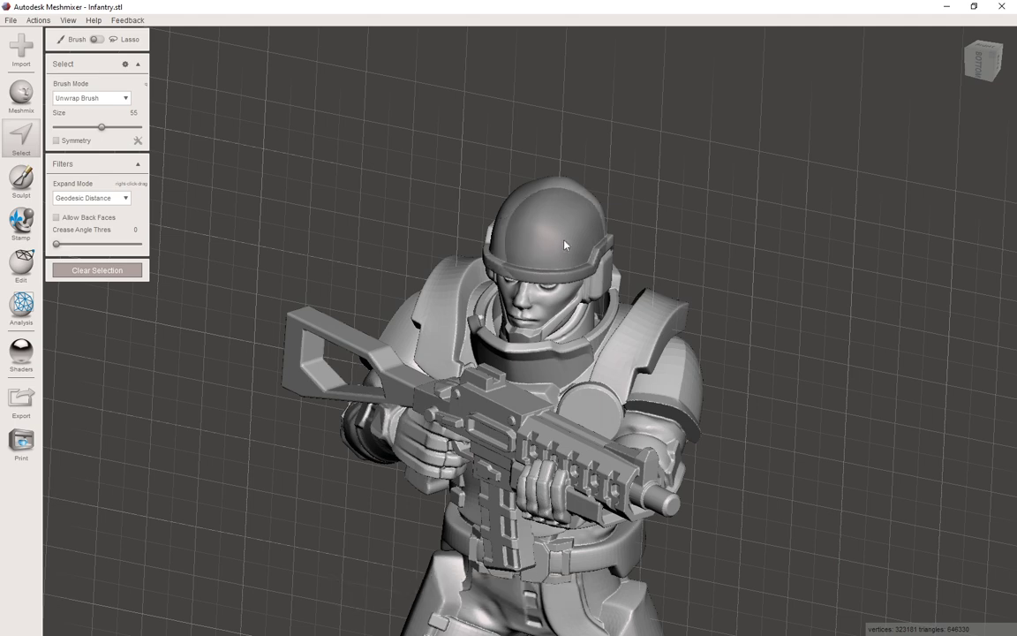
pyautogui.moveTo(565, 246); pyautogui.dragTo(565, 246)
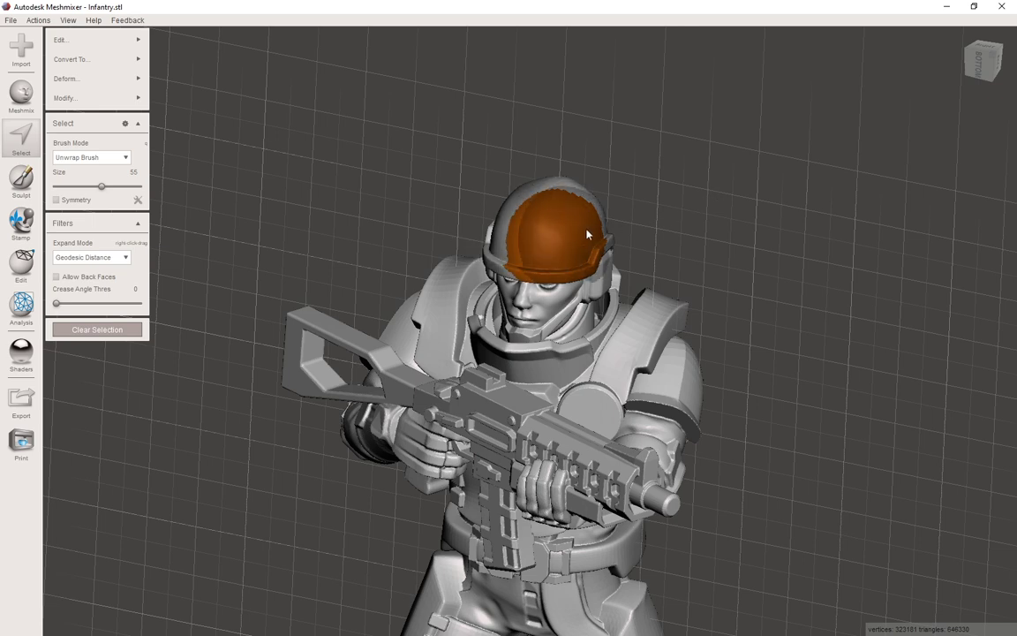
pyautogui.press('e')
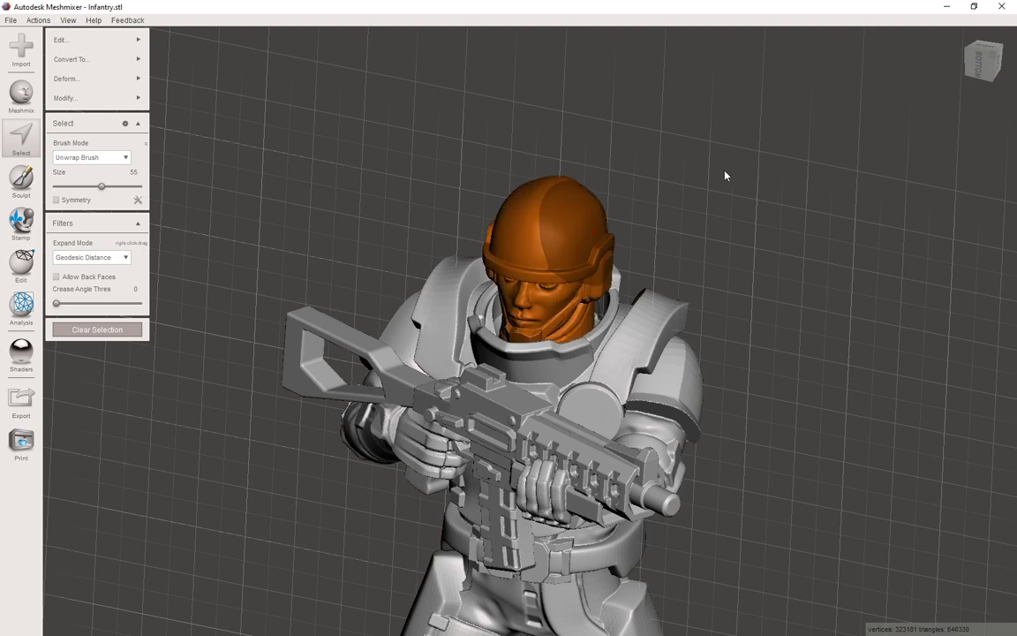
pyautogui.moveTo(717, 165); pyautogui.dragTo(591, 298, button='right')
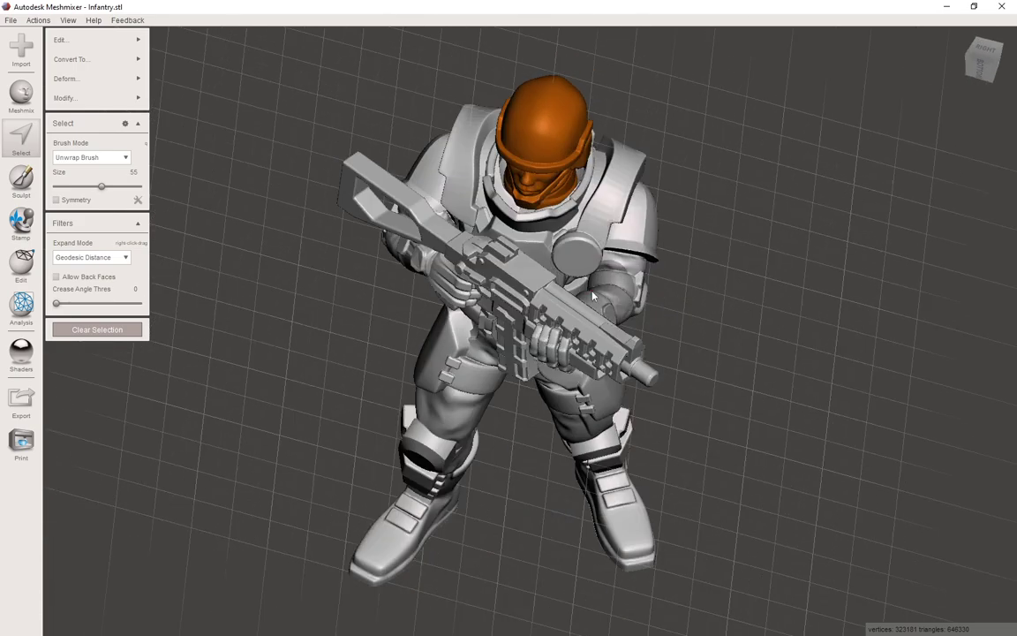
pyautogui.press('y')
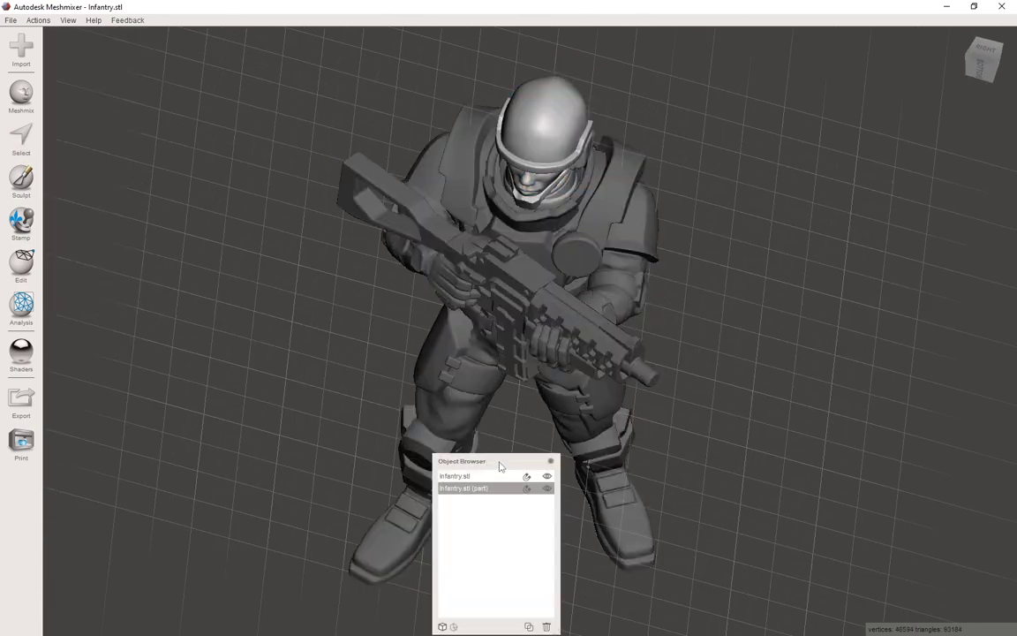
# - Try to move the detached head about 9.9 mm along Y with Transform
pyautogui.moveTo(572, 423); pyautogui.dragTo(402, 196, button='right')
pyautogui.hotkey('ctrl', 't')
pyautogui.moveTo(608, 140); pyautogui.dragTo(814, 110)
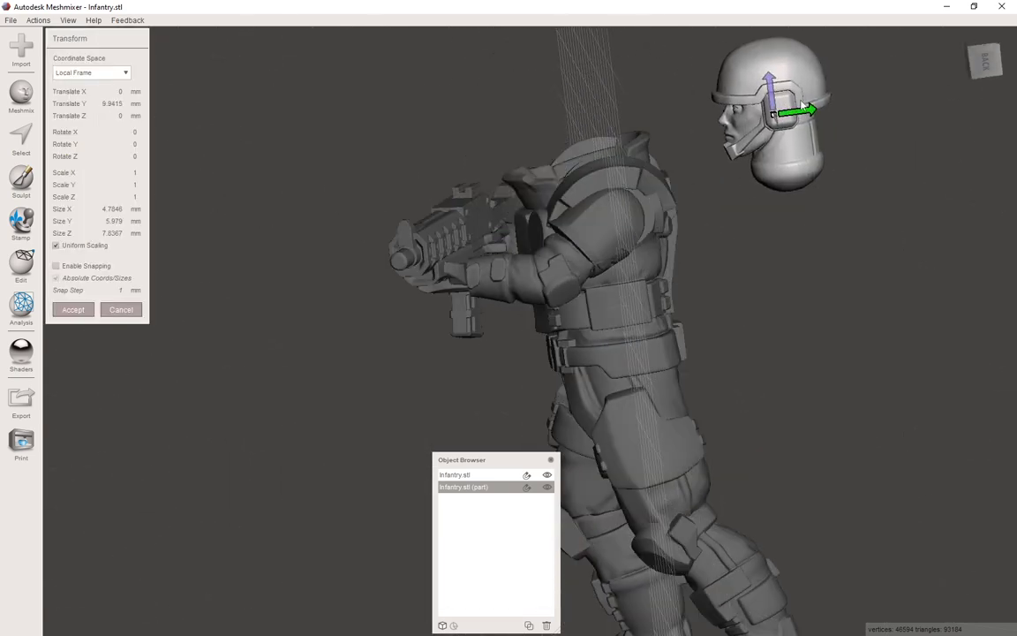
pyautogui.click(122, 310)
pyautogui.moveTo(473, 172); pyautogui.dragTo(475, 283, button='right')
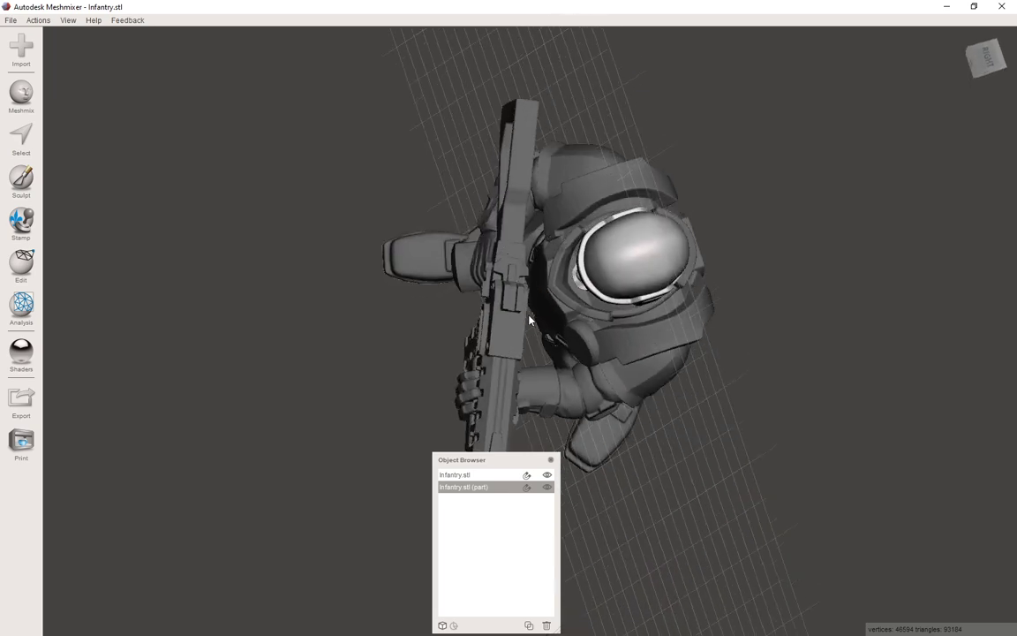
# - Rotate the detached head slightly about its vertical axis, turning the face toward the rifle's muzzle side
pyautogui.hotkey('ctrl', 't')
pyautogui.moveTo(668, 264); pyautogui.dragTo(689, 228)
pyautogui.moveTo(689, 228); pyautogui.dragTo(352, 352, button='right')
pyautogui.click(78, 311)
pyautogui.moveTo(268, 390); pyautogui.dragTo(450, 353, button='right')
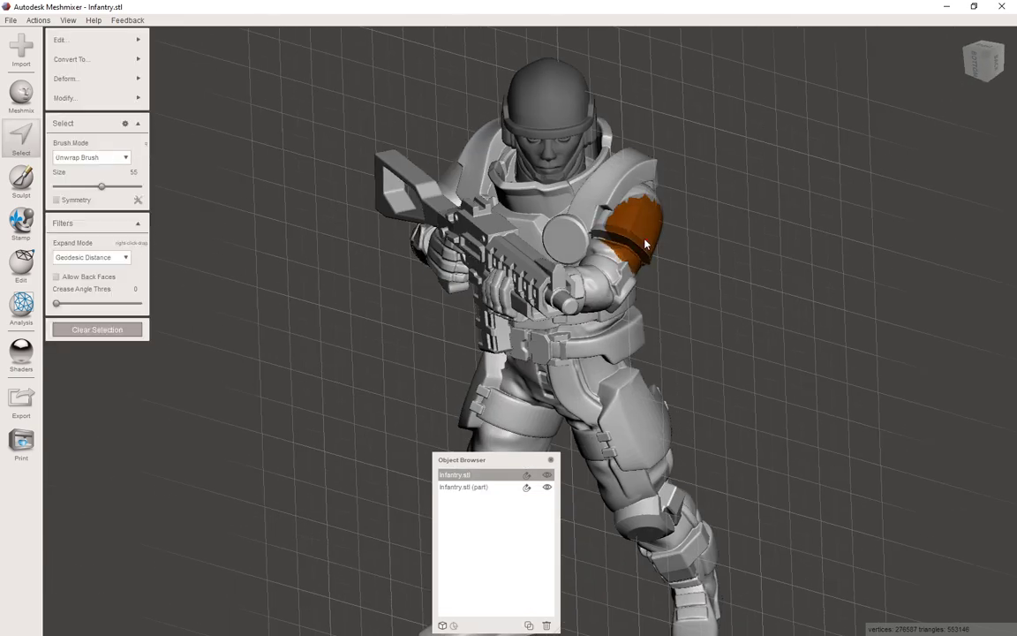
pyautogui.press('e')
pyautogui.moveTo(645, 243); pyautogui.dragTo(525, 265, button='right')
pyautogui.moveTo(501, 249); pyautogui.dragTo(572, 288)
pyautogui.press('e')
pyautogui.moveTo(572, 288)
pyautogui.mouseDown(button='right')
pyautogui.moveTo(409, 204)
pyautogui.moveTo(595, 332)
pyautogui.mouseUp(button='right')
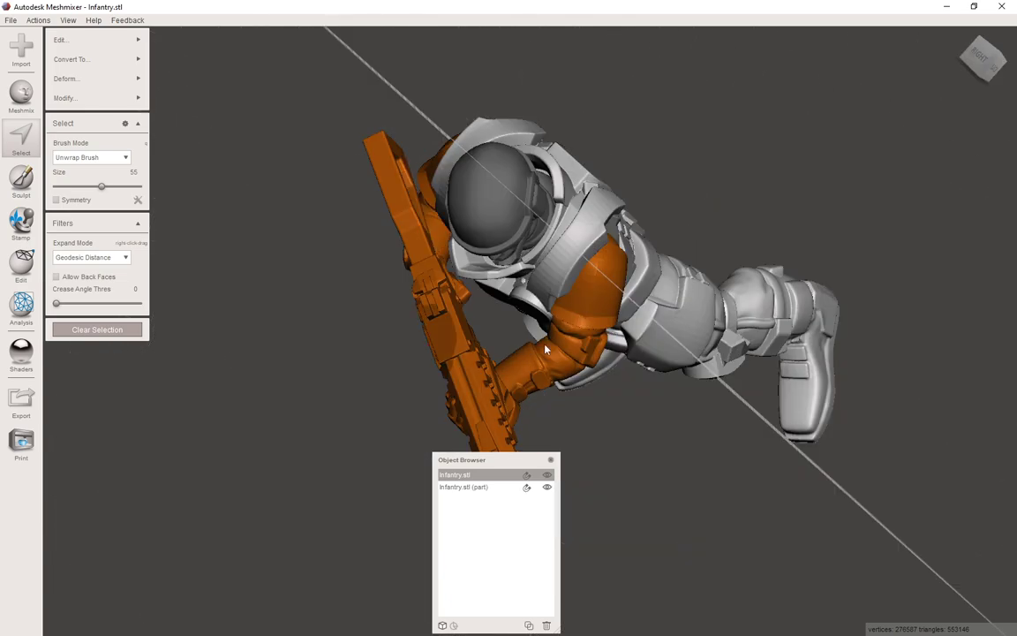
pyautogui.press('Escape')
# - Select the soldier's entire left arm up to the wrist and separate it from the body as its own object
pyautogui.press('s')
pyautogui.moveTo(597, 334); pyautogui.dragTo(592, 315)
pyautogui.press('e')
pyautogui.press('y')
# - Select the connected rifle, both hands and right arm on the body object and separate them into their own object
pyautogui.click(440, 333)
pyautogui.press('s')
pyautogui.click(433, 313)
pyautogui.press('e')
pyautogui.press('y')
# - Try to move the rifle and right arm object on its own, without the left arm
pyautogui.moveTo(434, 315); pyautogui.dragTo(515, 240, button='right')
pyautogui.click(644, 238)
pyautogui.click(533, 251)
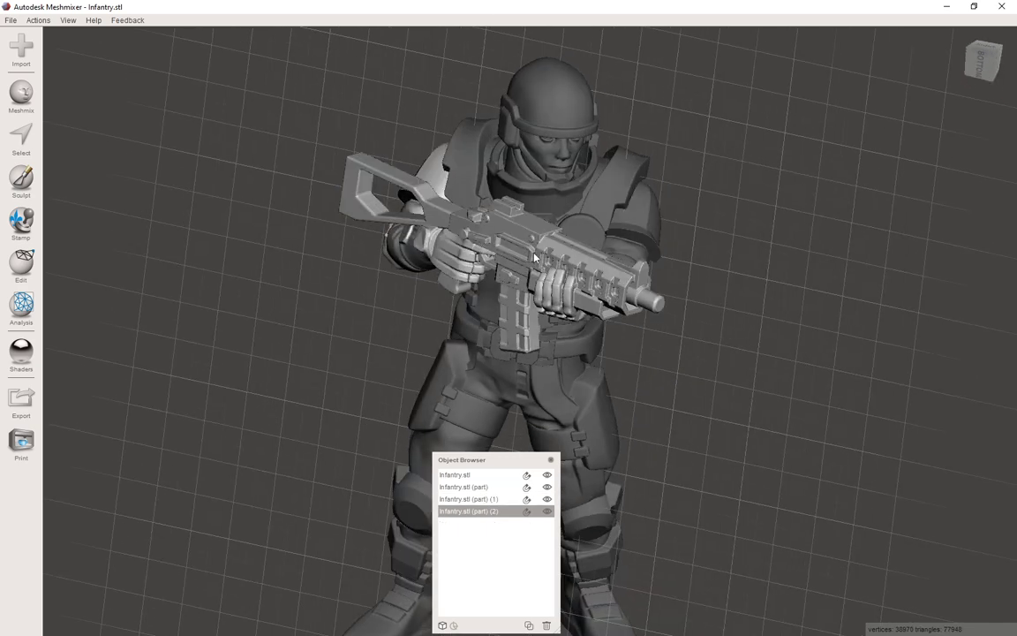
pyautogui.moveTo(527, 280); pyautogui.dragTo(490, 271, button='right')
pyautogui.press('t')
pyautogui.moveTo(475, 221); pyautogui.dragTo(491, 227)
pyautogui.press('Escape')
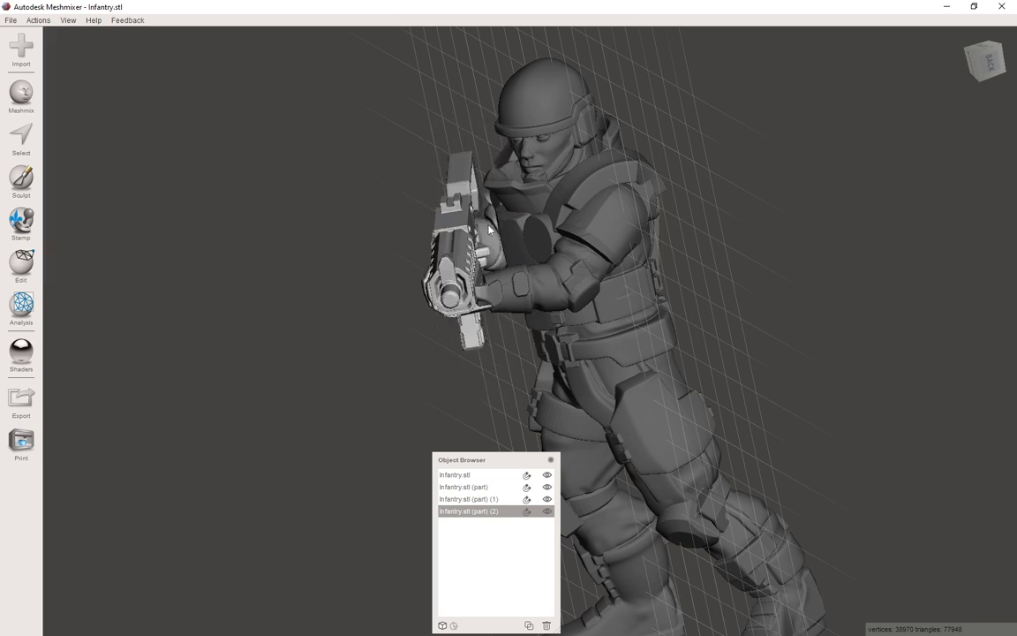
# - Try to move the left arm and the rifle object together with one Transform
pyautogui.keyDown('shift'); pyautogui.click(574, 278); pyautogui.keyUp('shift')
pyautogui.press('t')
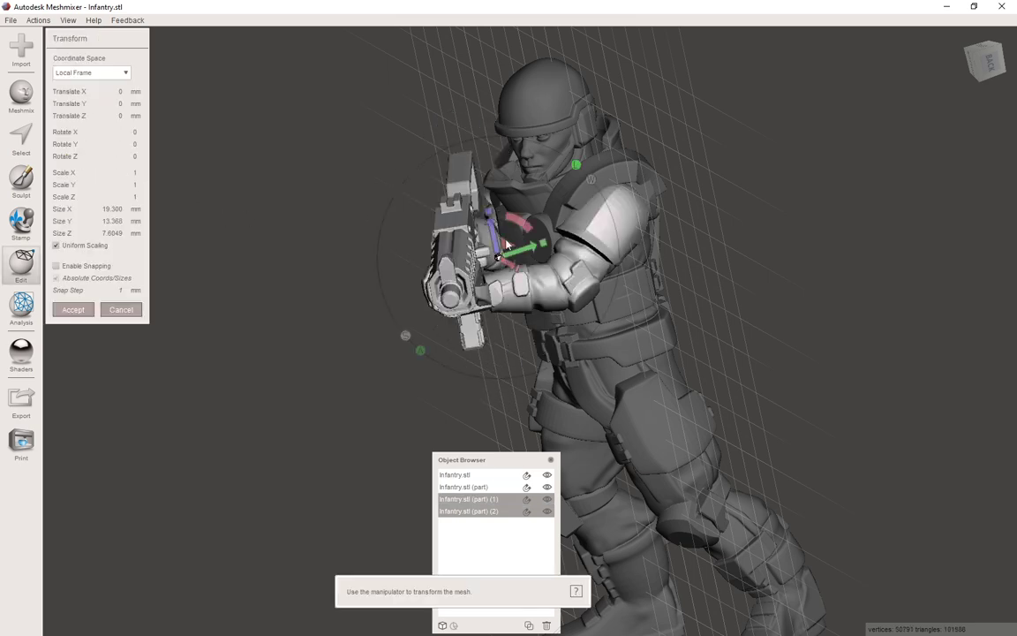
pyautogui.moveTo(471, 203); pyautogui.dragTo(547, 281)
pyautogui.click(124, 310)
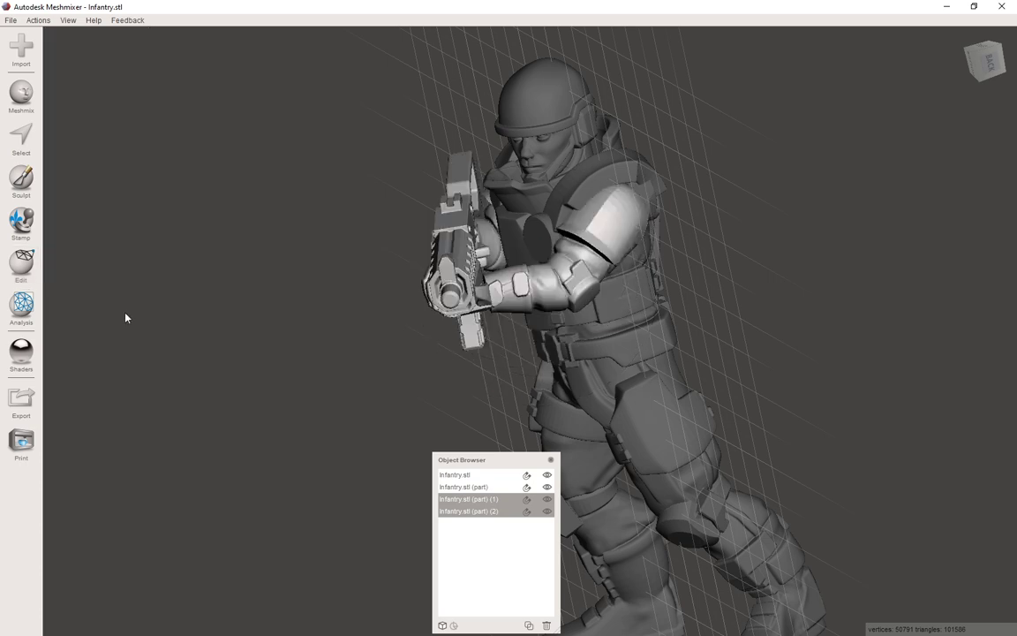
# - Combine the left arm object and the rifle with right arm object into a single object
pyautogui.click(495, 500)
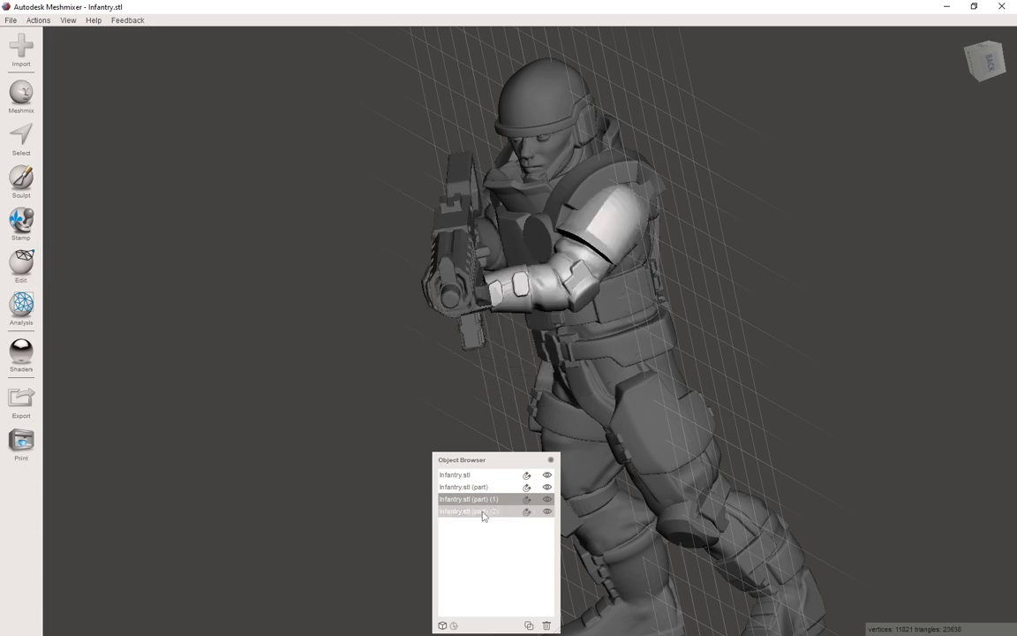
pyautogui.keyDown('shift'); pyautogui.click(481, 511); pyautogui.keyUp('shift')
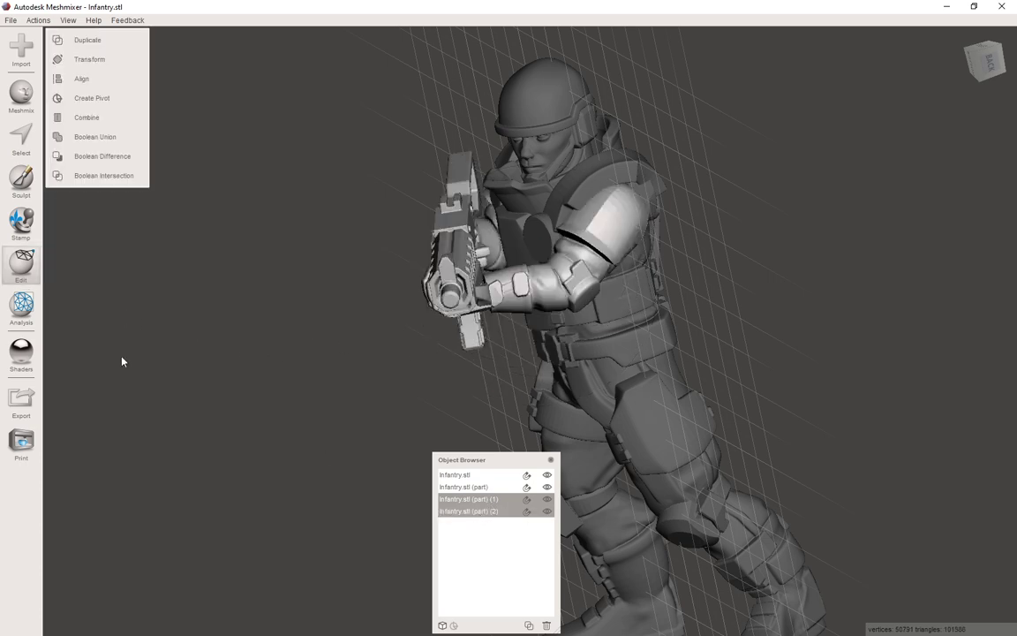
pyautogui.click(96, 123)
# - Examine the combined arms and rifle from below, above and the front, highlighting the left arm's face group
pyautogui.moveTo(415, 273); pyautogui.dragTo(584, 257, button='right')
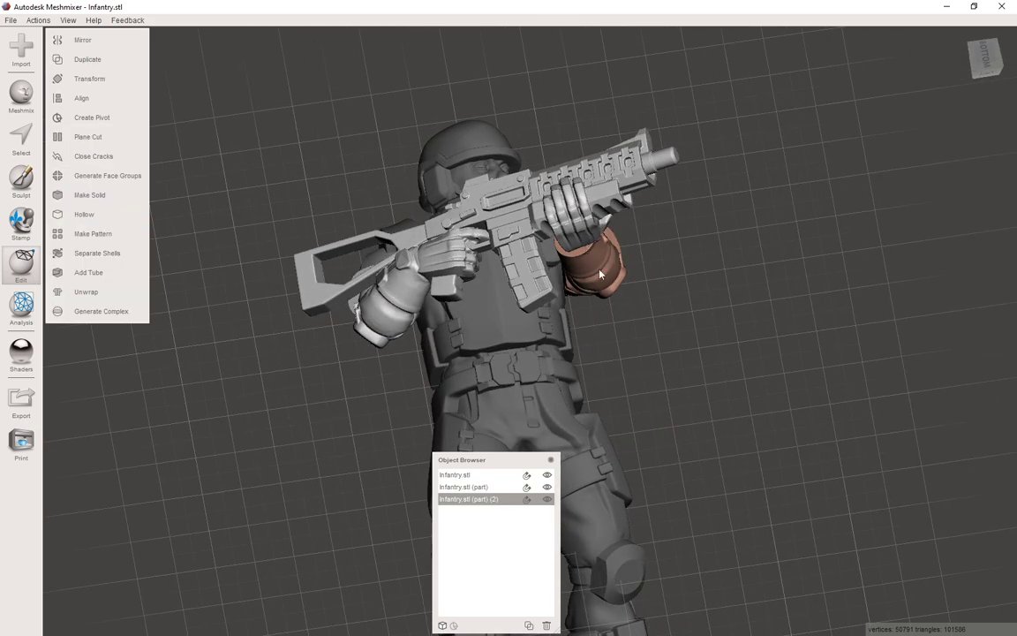
pyautogui.moveTo(670, 220); pyautogui.dragTo(656, 176, button='right')
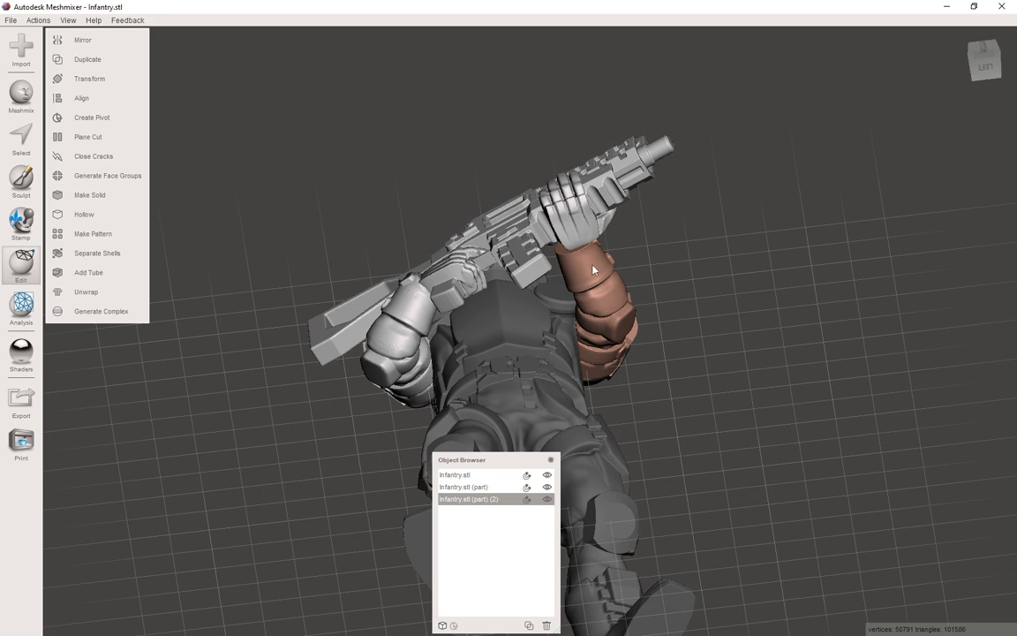
pyautogui.scroll(5, 559, 252)
pyautogui.press('s')
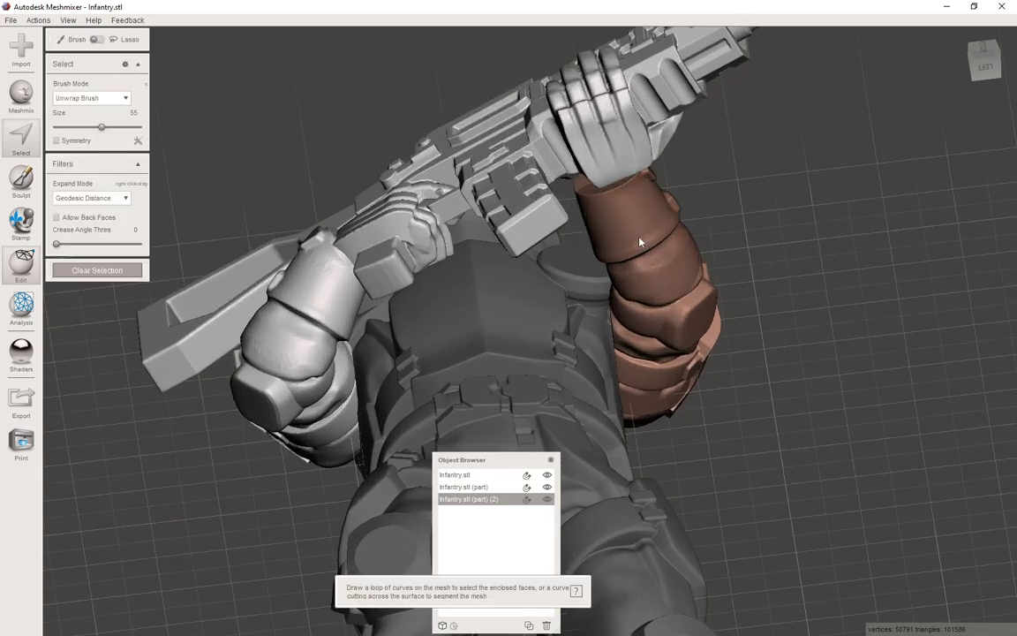
pyautogui.doubleClick(640, 241)
pyautogui.moveTo(640, 241); pyautogui.dragTo(433, 393, button='right')
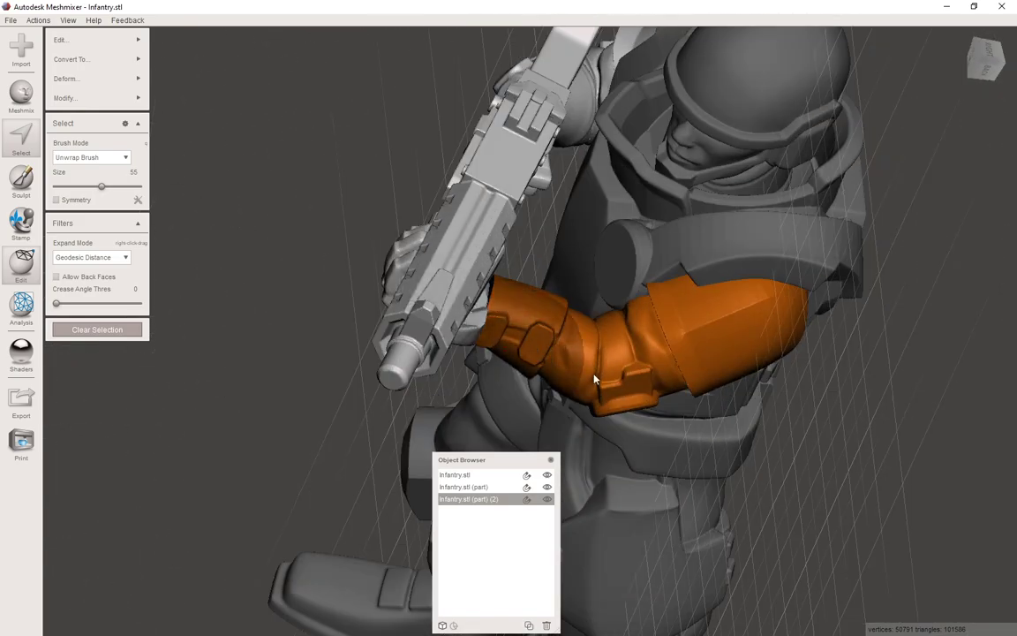
pyautogui.moveTo(594, 361); pyautogui.dragTo(742, 324, button='right')
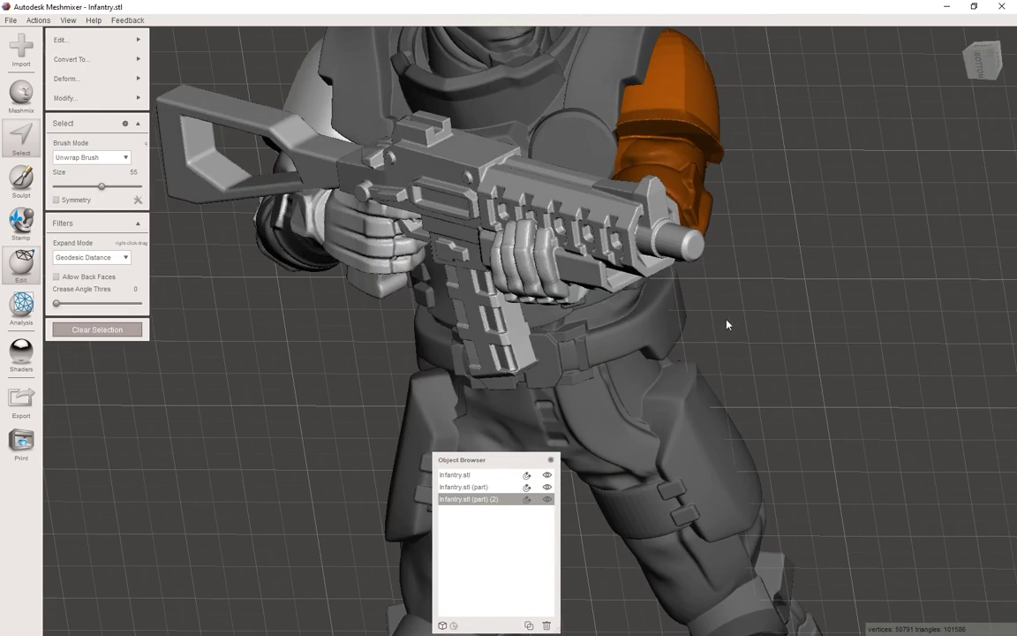
pyautogui.scroll(-5, 664, 306)
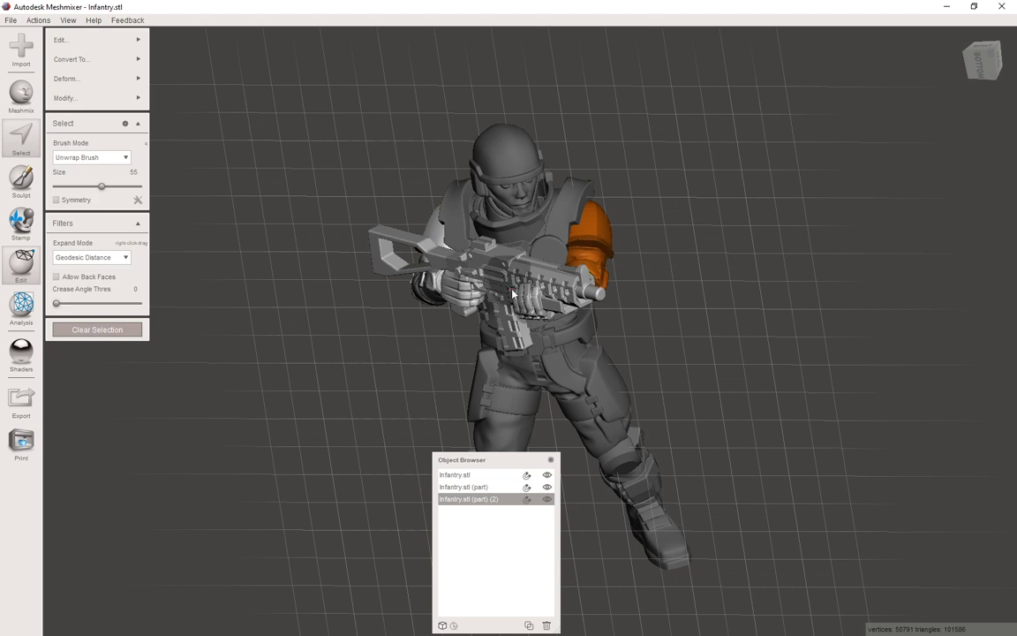
pyautogui.moveTo(560, 333); pyautogui.dragTo(646, 303, button='right')
pyautogui.press('Escape')
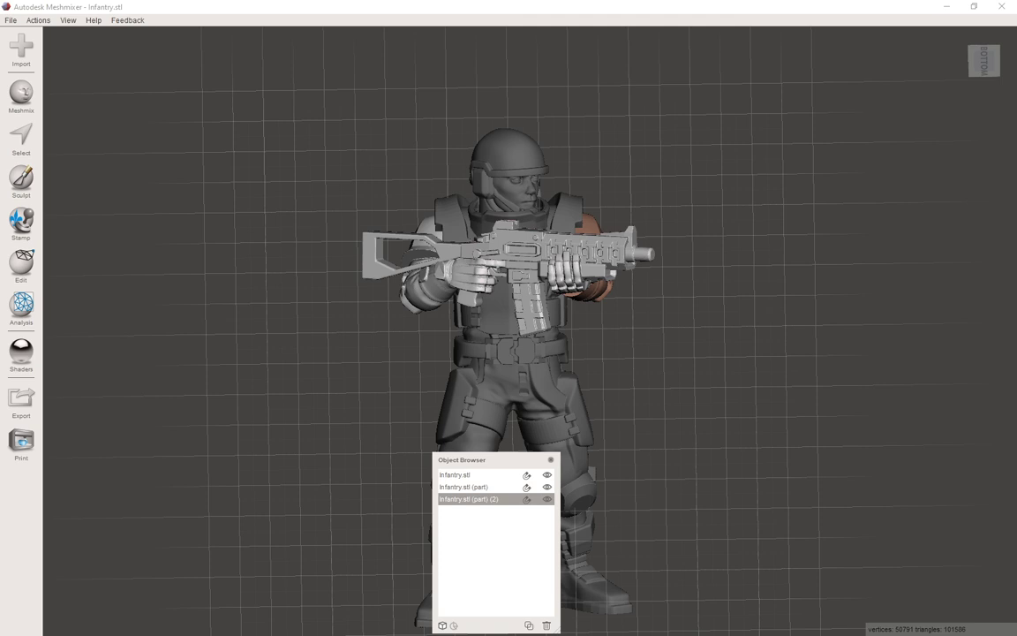
# - Select the entire torso and legs on the original body object and separate them into their own object
pyautogui.moveTo(291, 290); pyautogui.dragTo(499, 186, button='right')
pyautogui.click(498, 185)
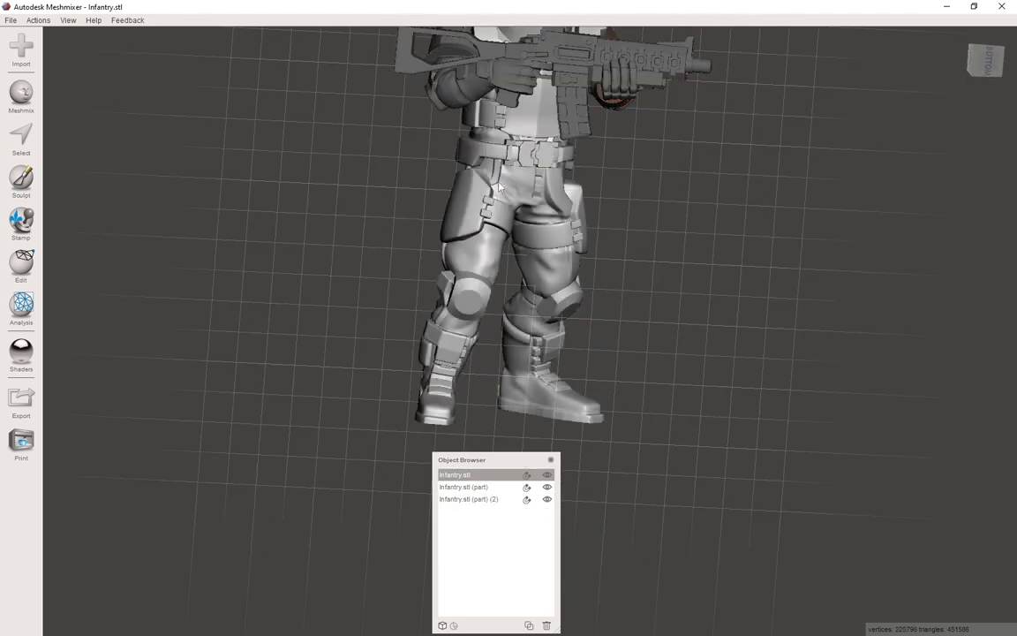
pyautogui.press('s')
pyautogui.click(481, 261)
pyautogui.doubleClick(481, 262)
pyautogui.moveTo(465, 277); pyautogui.dragTo(633, 168, button='right')
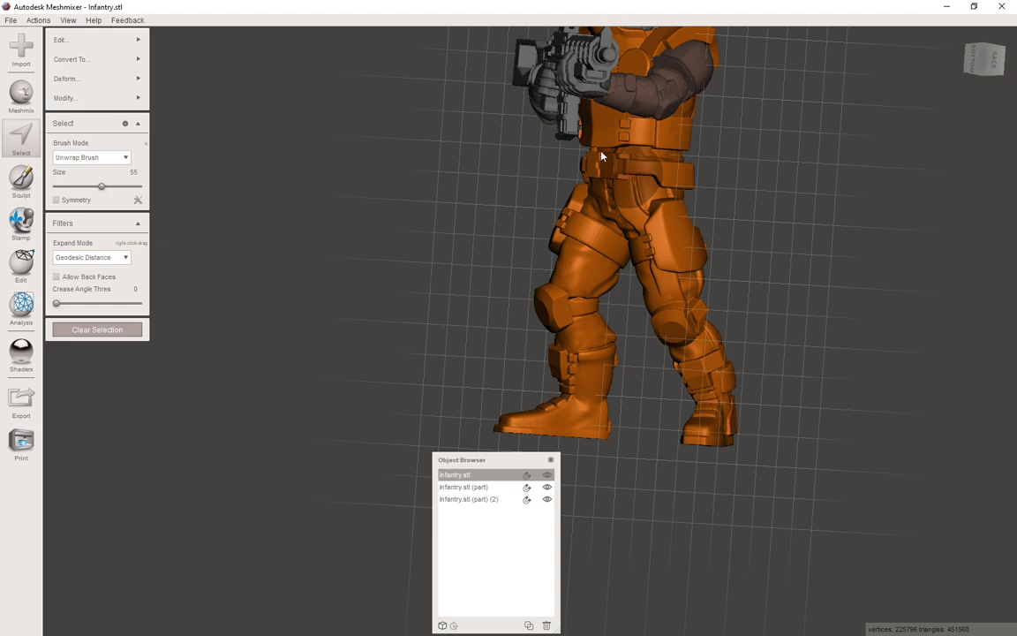
pyautogui.press('y')
pyautogui.moveTo(561, 143); pyautogui.dragTo(572, 280, button='right')
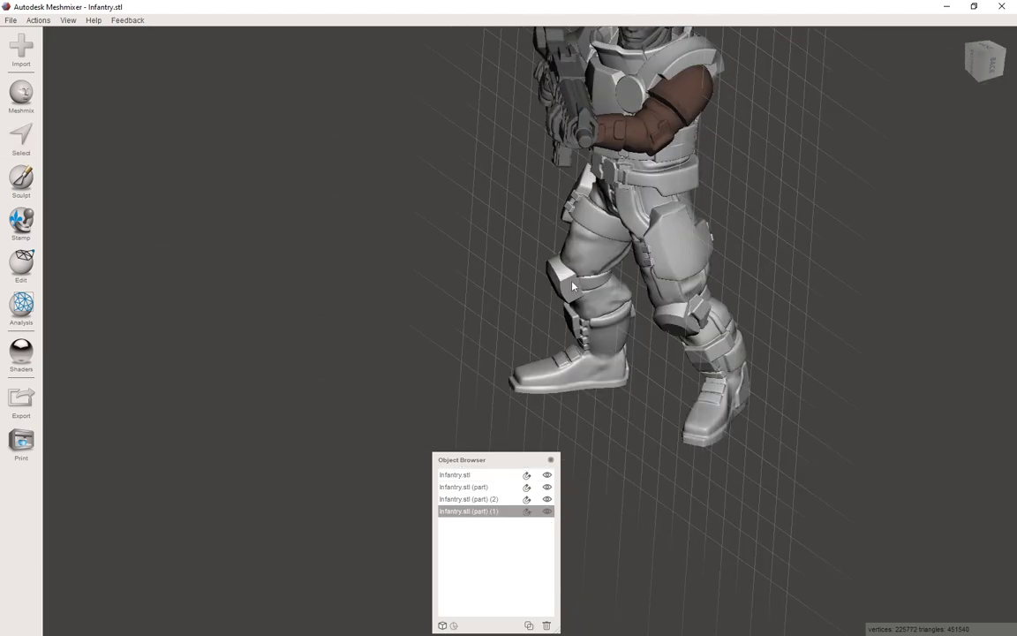
# - Isolate the torso-and-legs object and slice it with Plane Cut just above the belt, using Slice (Keep Both)
pyautogui.click(547, 510)
pyautogui.moveTo(572, 194); pyautogui.dragTo(582, 283, button='right')
pyautogui.scroll(6, 619, 314)
pyautogui.moveTo(836, 342); pyautogui.dragTo(470, 259, button='right')
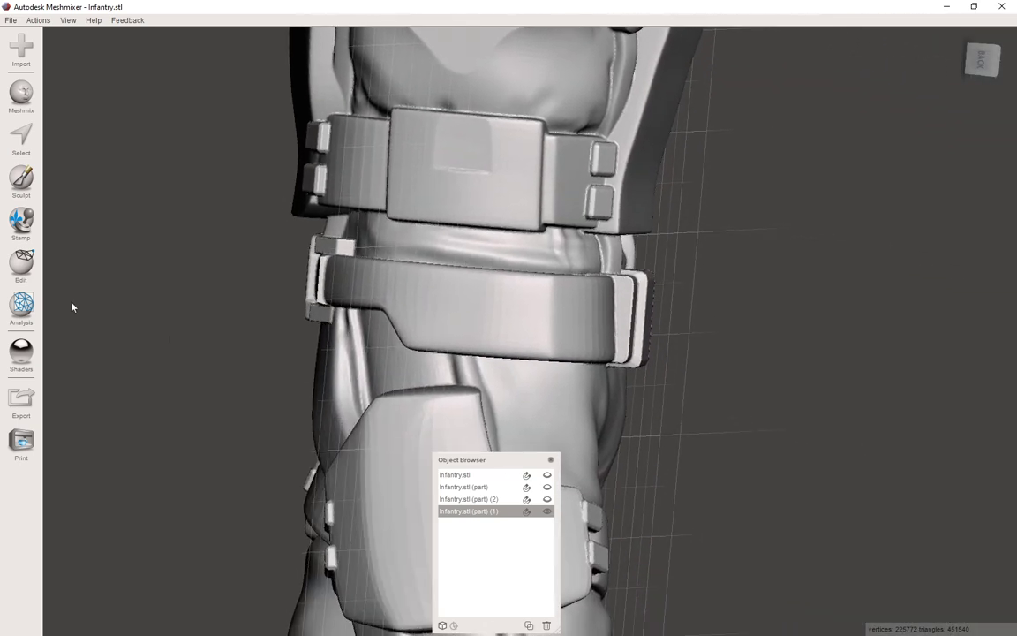
pyautogui.click(21, 261)
pyautogui.click(88, 134)
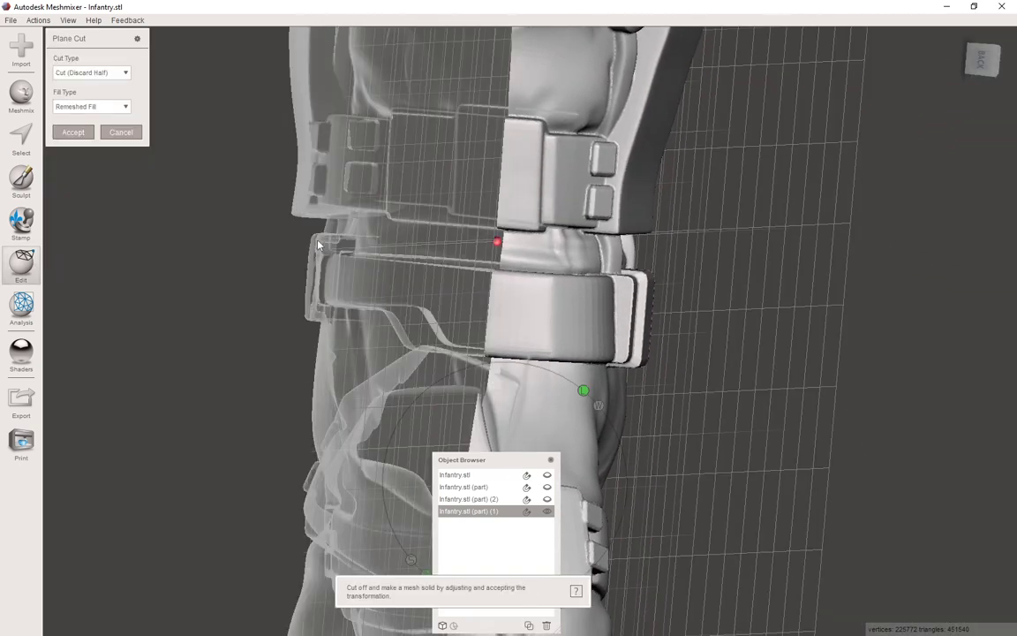
pyautogui.moveTo(315, 234)
pyautogui.mouseDown()
pyautogui.moveTo(783, 270)
pyautogui.moveTo(774, 274)
pyautogui.mouseUp()
pyautogui.click(91, 73)
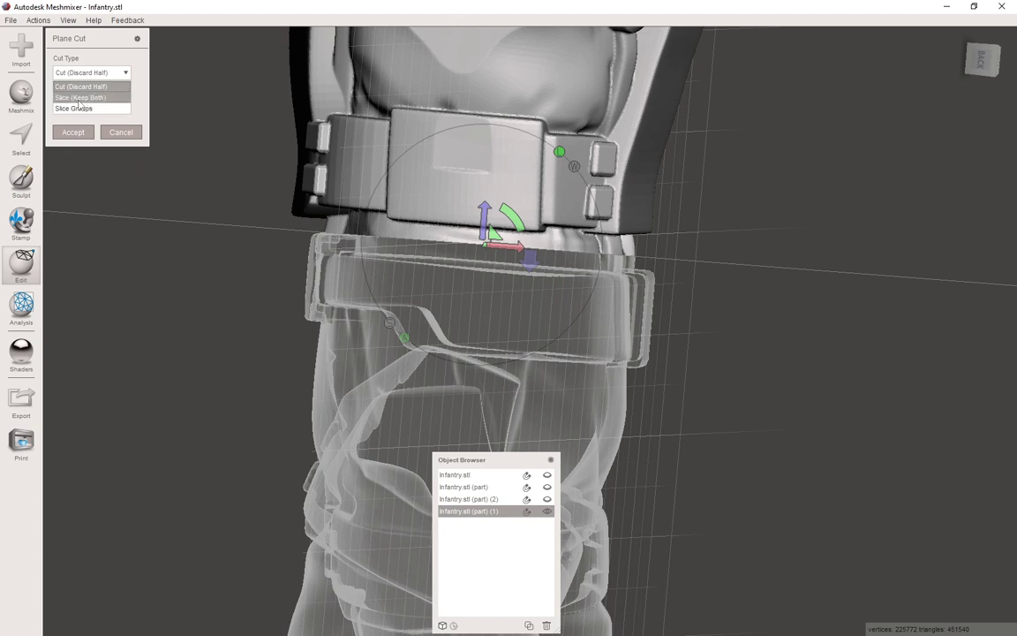
pyautogui.click(79, 98)
# - Select the sliced lower half with the belt and legs and separate it from the torso as its own object
pyautogui.scroll(-5, 511, 220)
pyautogui.moveTo(511, 220); pyautogui.dragTo(599, 337, button='right')
pyautogui.press('s')
pyautogui.click(602, 379)
pyautogui.doubleClick(602, 380)
pyautogui.moveTo(602, 380); pyautogui.dragTo(614, 402, button='right')
pyautogui.press('y')
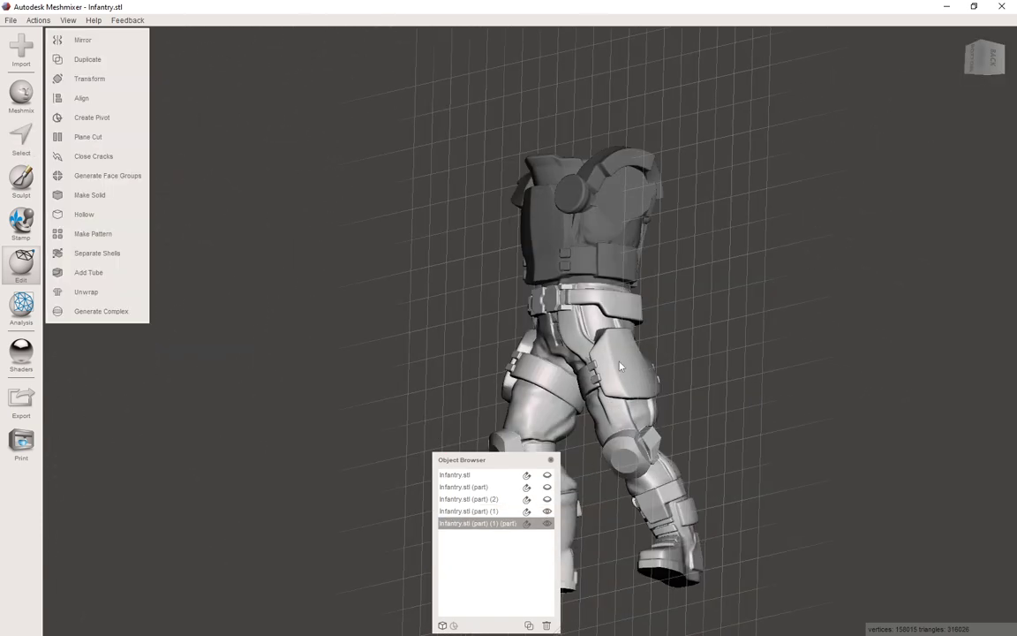
# - Try to move the detached belt and legs away from the torso
pyautogui.press('t')
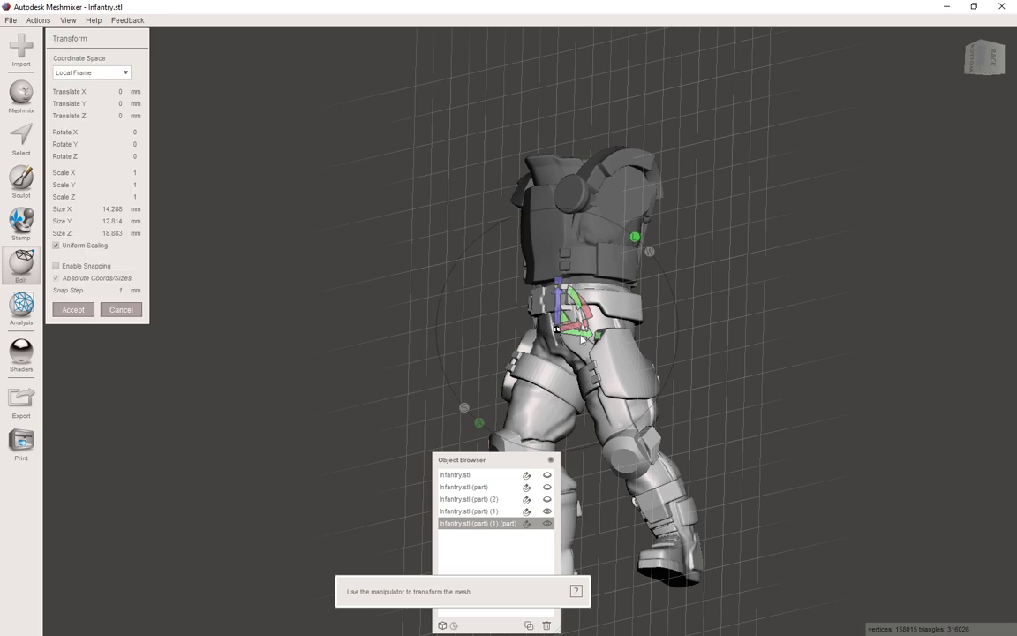
pyautogui.moveTo(576, 336); pyautogui.dragTo(659, 369)
pyautogui.press('Escape')
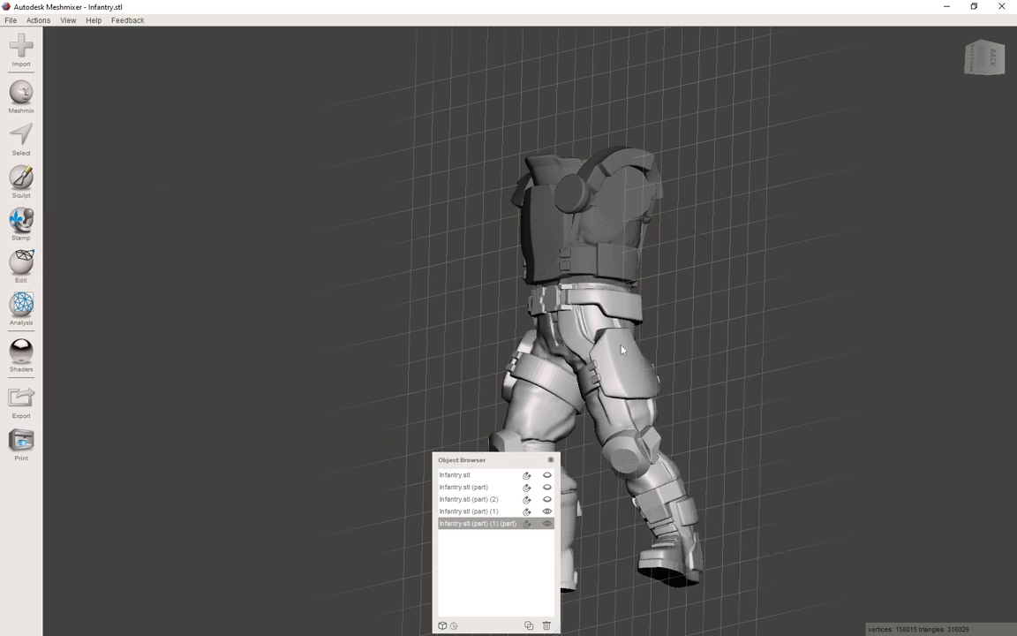
# - Undo the move, separation and plane cut of the belt and legs, and leave Plane Cut without cutting
pyautogui.hotkey('ctrl', 'z')
pyautogui.hotkey('ctrl', 'z')
pyautogui.hotkey('ctrl', 'z')
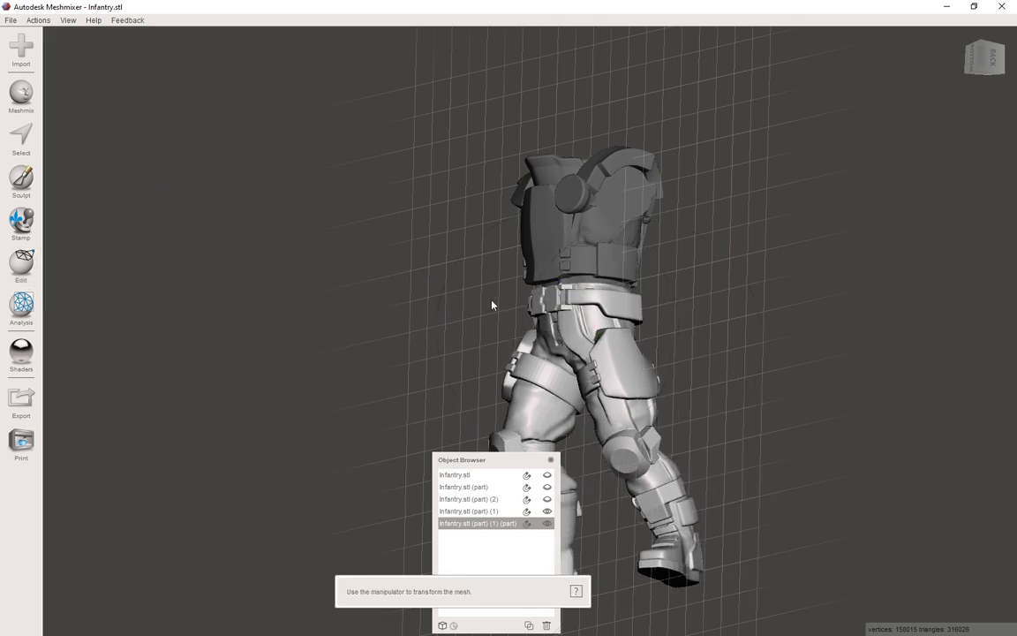
pyautogui.hotkey('ctrl', 'z')
pyautogui.scroll(4, 592, 327)
pyautogui.scroll(3, 593, 322)
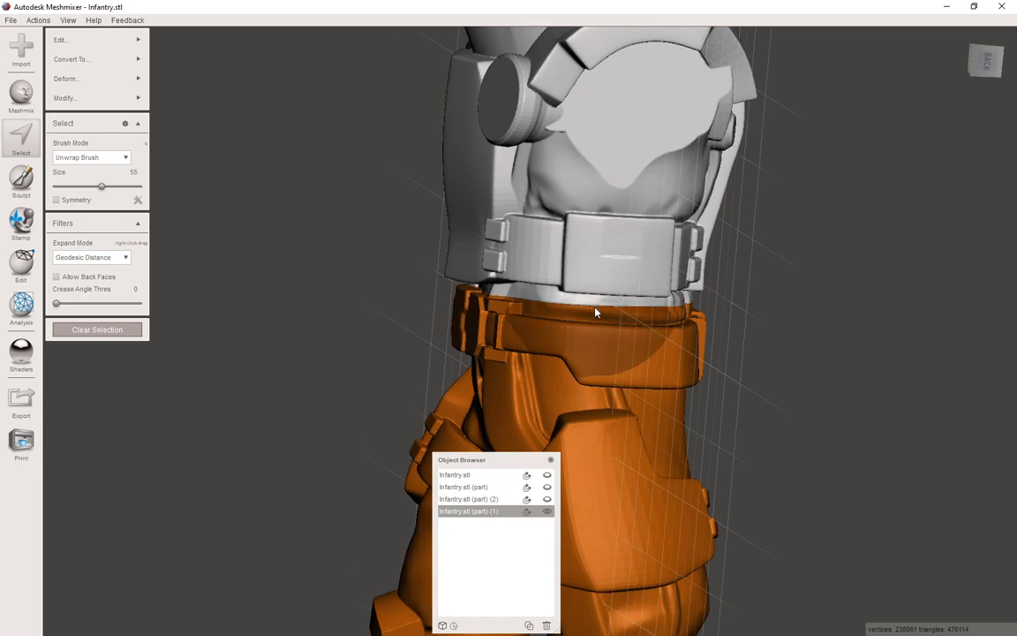
pyautogui.hotkey('ctrl', 'z')
pyautogui.hotkey('ctrl', 'z')
pyautogui.hotkey('ctrl', 'z')
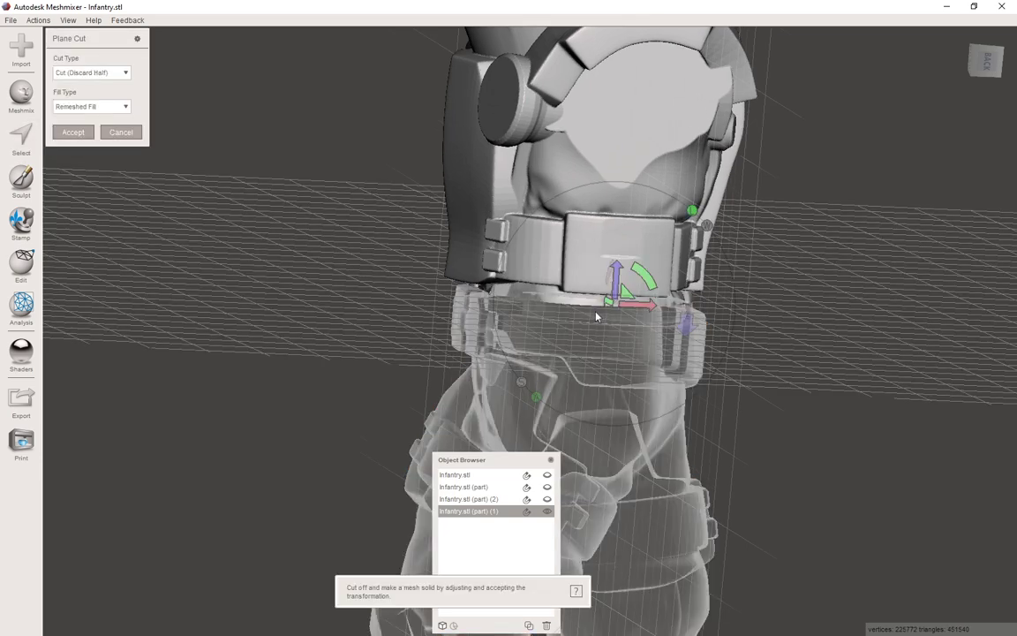
pyautogui.click(129, 132)
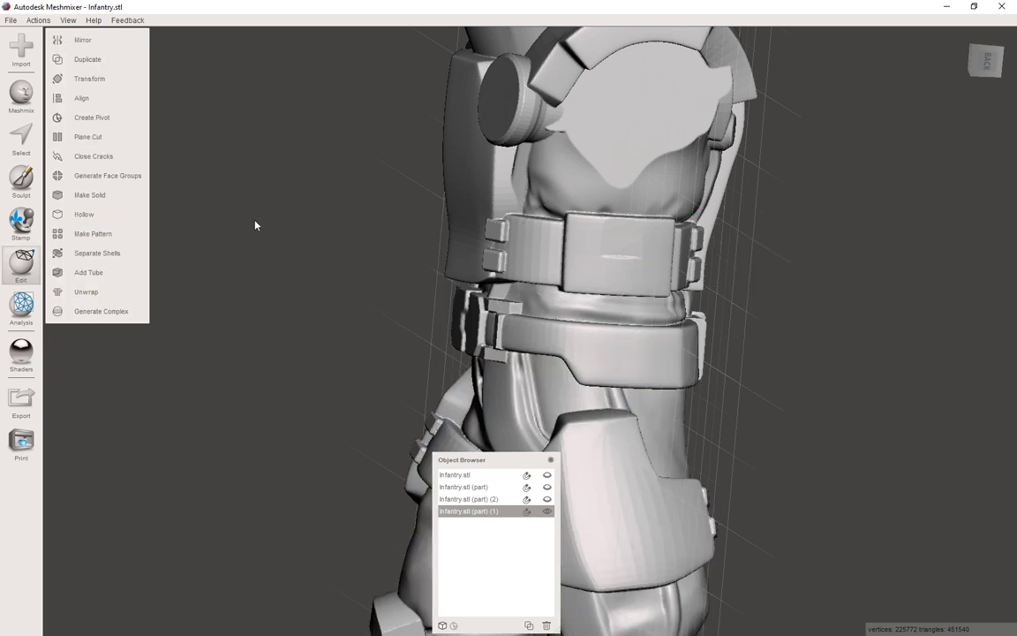
pyautogui.moveTo(486, 302); pyautogui.dragTo(450, 309, button='right')
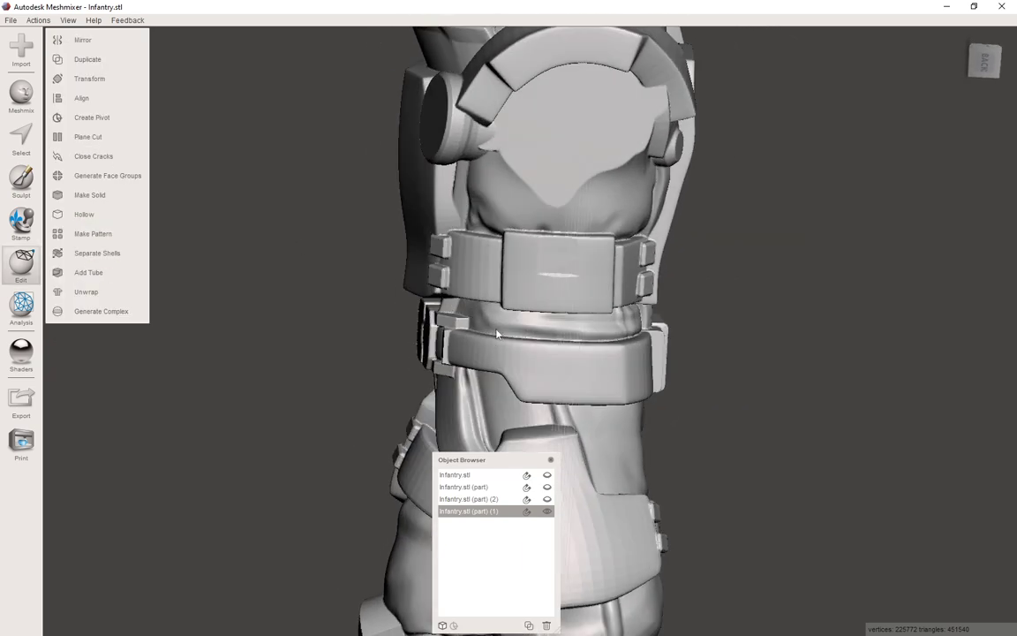
pyautogui.press('s')
pyautogui.scroll(5, 494, 331)
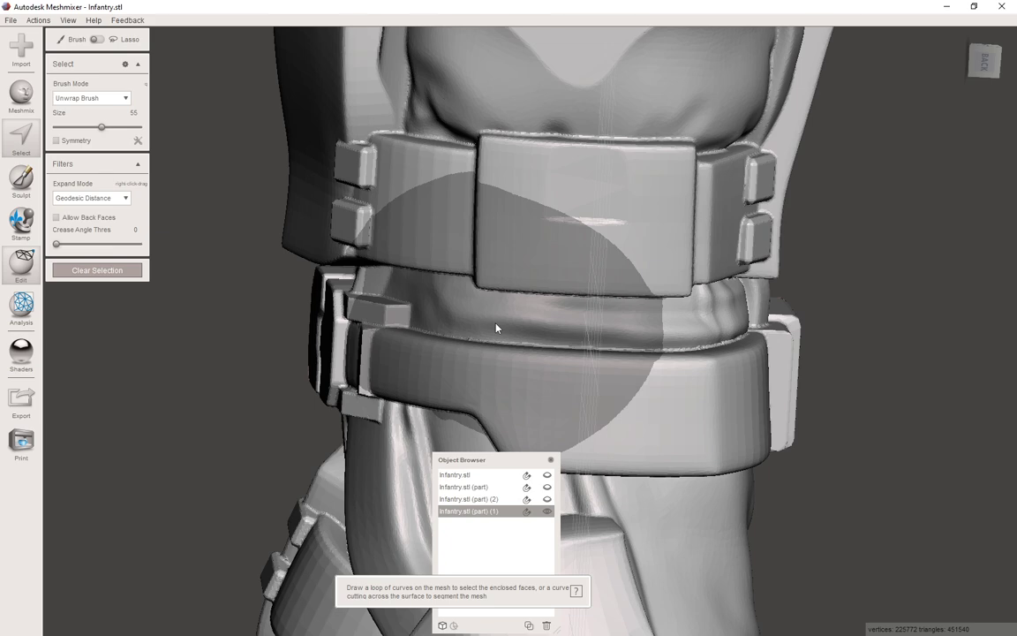
pyautogui.moveTo(454, 302)
pyautogui.mouseDown()
pyautogui.moveTo(586, 329)
pyautogui.moveTo(408, 195)
pyautogui.mouseUp()
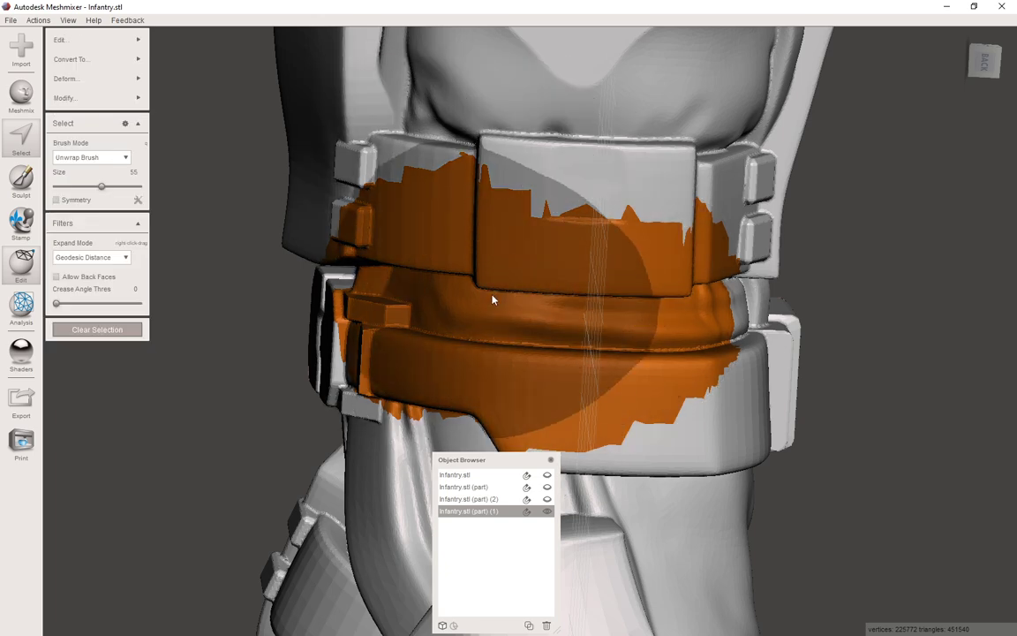
pyautogui.press('Escape')
# - Set the selection's Crease Angle Threshold to 81.48 and paint-select the waist strip between chest armour and belt all around the body
pyautogui.press('s')
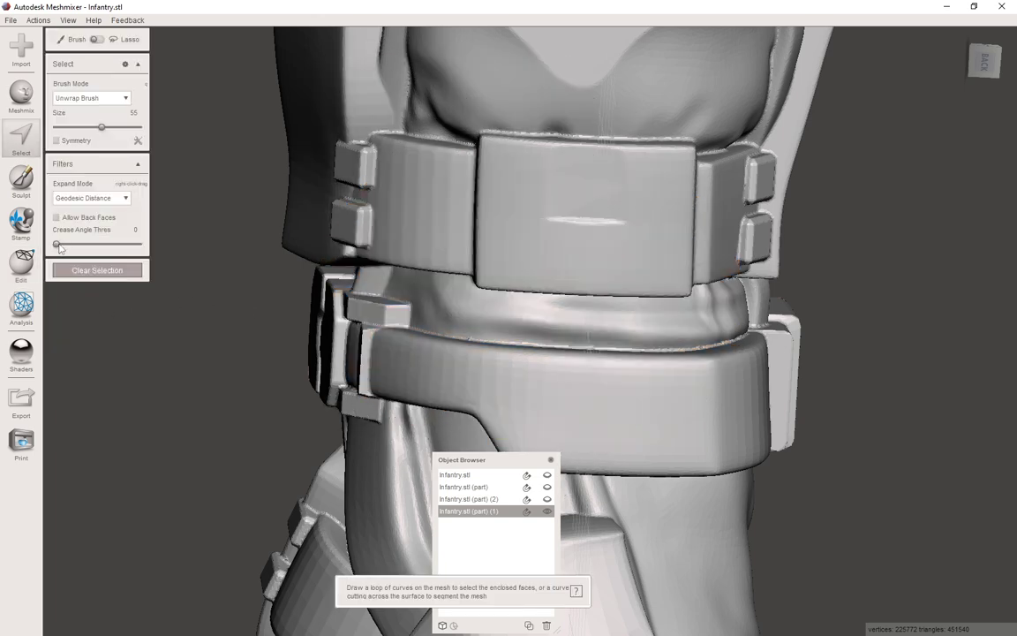
pyautogui.moveTo(385, 292)
pyautogui.mouseDown()
pyautogui.moveTo(389, 277)
pyautogui.moveTo(465, 318)
pyautogui.moveTo(405, 322)
pyautogui.mouseUp()
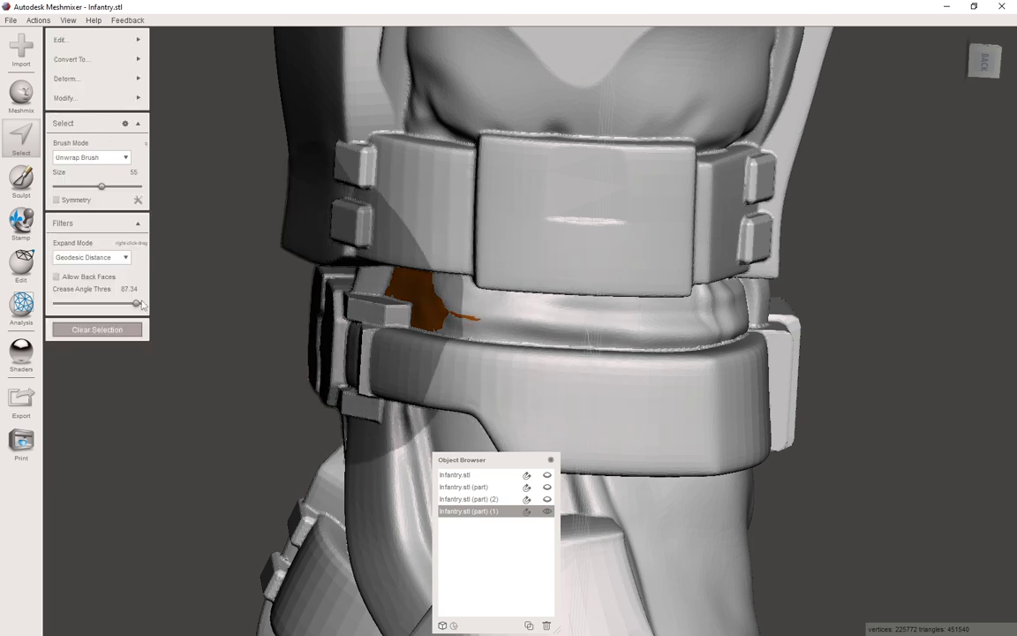
pyautogui.moveTo(396, 334)
pyautogui.mouseDown(button='right')
pyautogui.moveTo(454, 322)
pyautogui.moveTo(637, 322)
pyautogui.mouseUp(button='right')
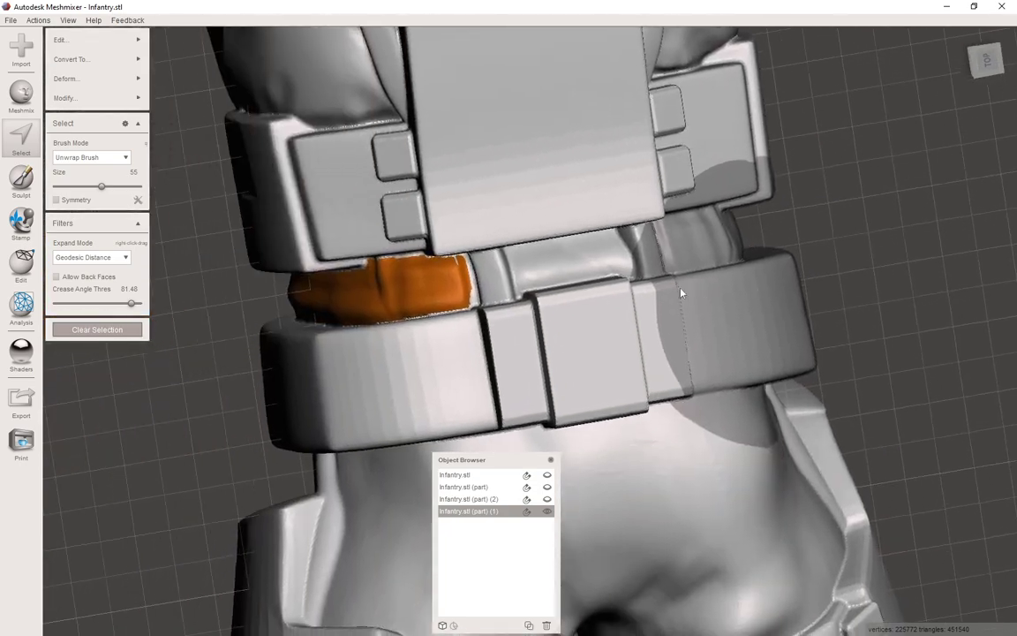
pyautogui.moveTo(344, 292)
pyautogui.mouseDown()
pyautogui.moveTo(490, 287)
pyautogui.moveTo(591, 263)
pyautogui.mouseUp()
pyautogui.moveTo(596, 263); pyautogui.dragTo(514, 299, button='right')
pyautogui.moveTo(499, 346)
pyautogui.mouseDown()
pyautogui.moveTo(481, 333)
pyautogui.moveTo(509, 326)
pyautogui.mouseUp()
pyautogui.moveTo(509, 326); pyautogui.dragTo(417, 226, button='right')
pyautogui.moveTo(506, 250)
pyautogui.mouseDown(button='right')
pyautogui.moveTo(751, 213)
pyautogui.moveTo(304, 302)
pyautogui.moveTo(315, 340)
pyautogui.moveTo(460, 326)
pyautogui.moveTo(465, 243)
pyautogui.moveTo(593, 232)
pyautogui.moveTo(632, 254)
pyautogui.moveTo(520, 235)
pyautogui.moveTo(517, 266)
pyautogui.moveTo(536, 263)
pyautogui.moveTo(518, 294)
pyautogui.moveTo(498, 261)
pyautogui.mouseUp(button='right')
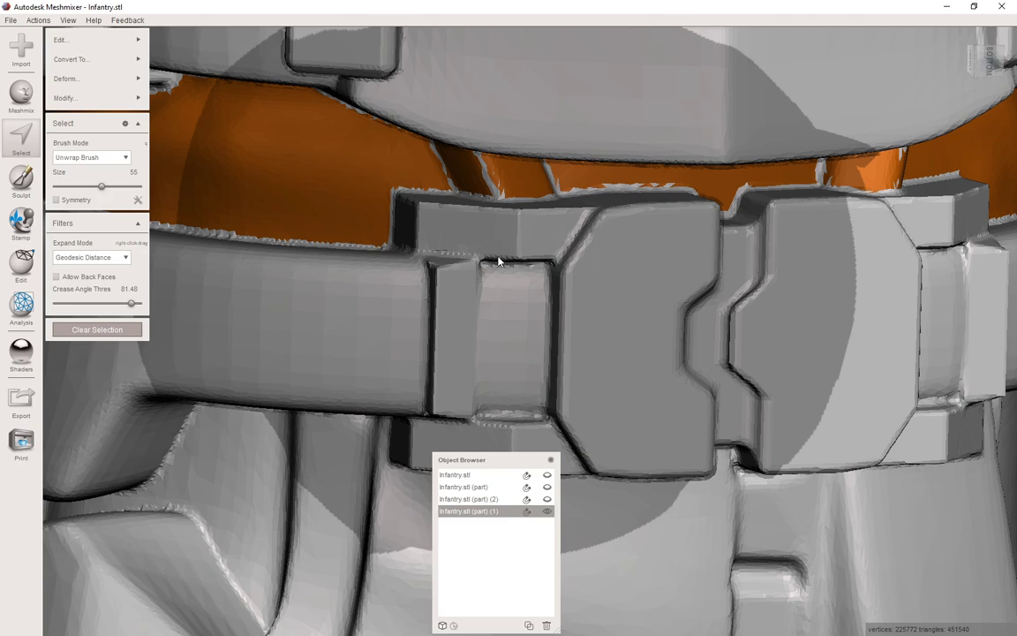
# - Expand and contract the waist strip selection to adjust its edge, and separate the strip into its own object
pyautogui.hotkey('shift', '.')
pyautogui.hotkey('shift', '.')
pyautogui.hotkey('shift', '.')
pyautogui.scroll(-5, 499, 261)
pyautogui.hotkey('shift', ',')
pyautogui.hotkey('shift', ',')
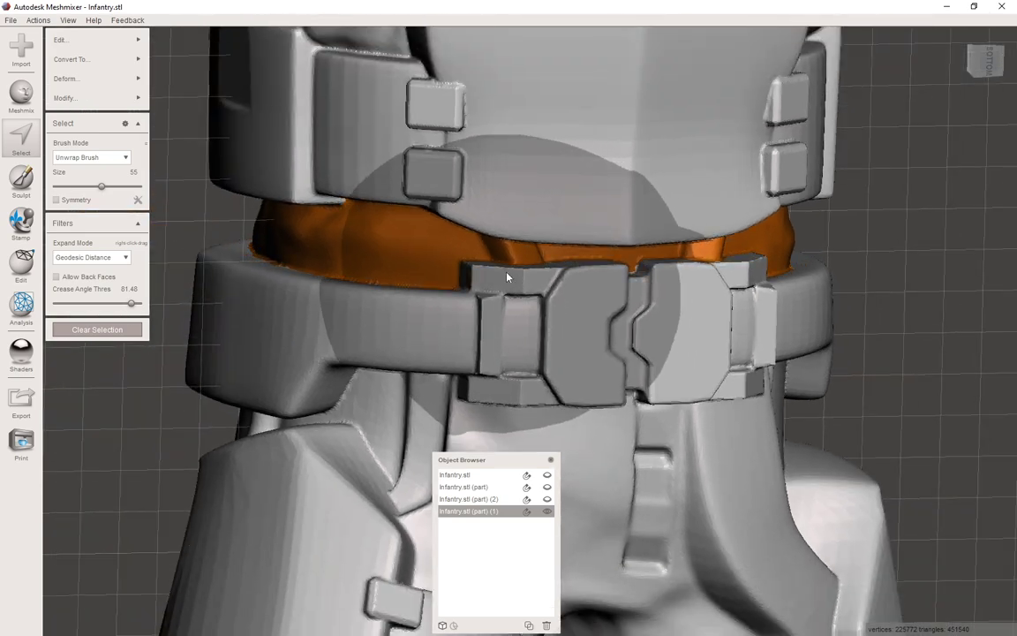
pyautogui.moveTo(506, 276); pyautogui.dragTo(675, 246, button='right')
pyautogui.press('y')
# - Select the entire belt and legs on the remaining body object and separate them into their own object
pyautogui.moveTo(689, 337); pyautogui.dragTo(853, 232, button='right')
pyautogui.click(675, 351)
pyautogui.scroll(-3, 628, 387)
pyautogui.scroll(-3, 625, 389)
pyautogui.moveTo(625, 388); pyautogui.dragTo(615, 449, button='right')
pyautogui.press('s')
pyautogui.click(605, 456)
pyautogui.doubleClick(606, 458)
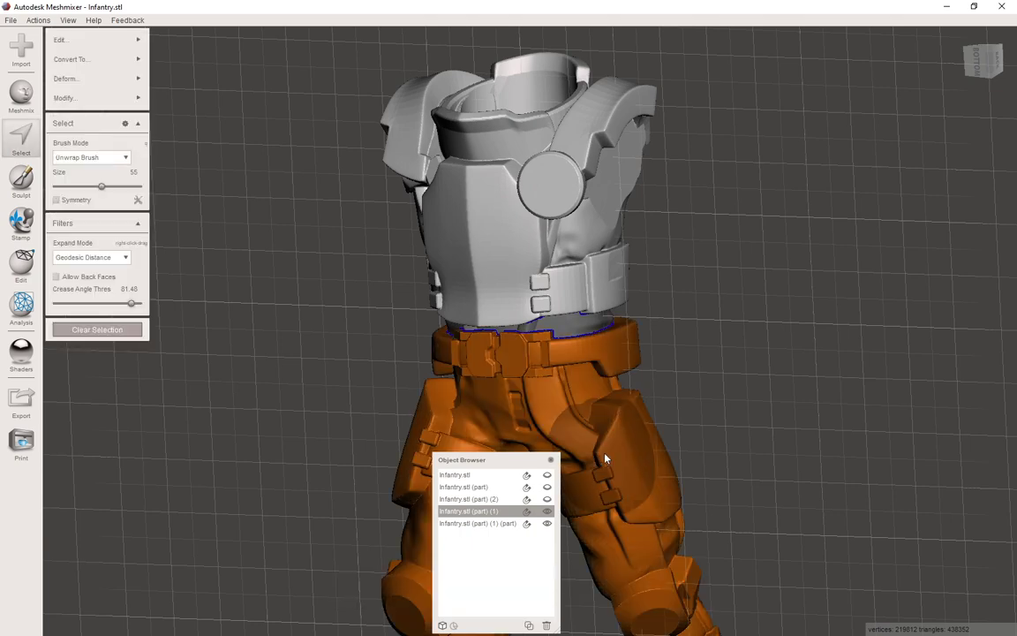
pyautogui.press('y')
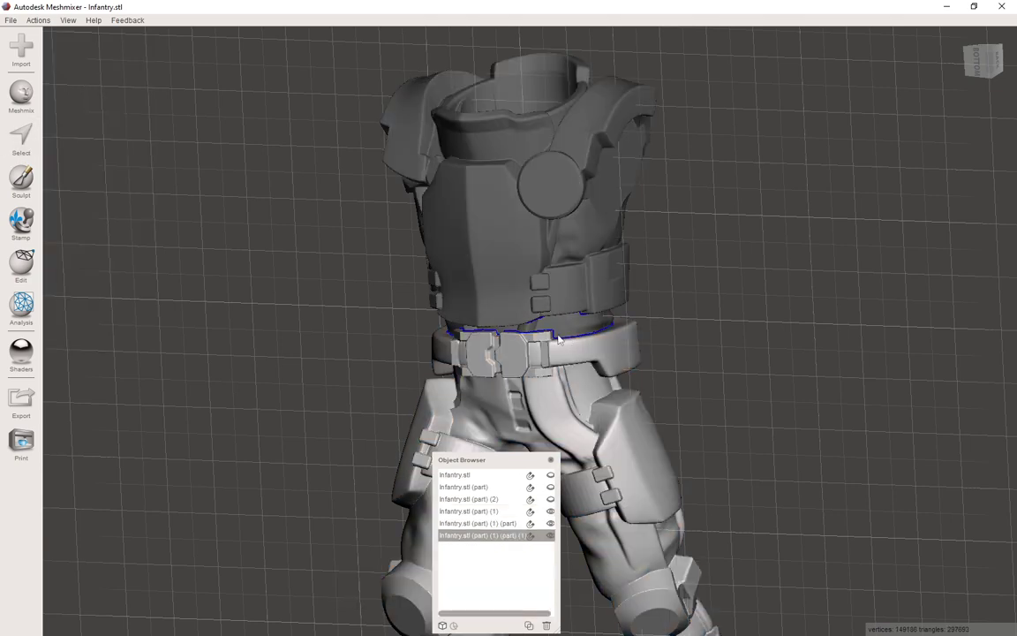
# - Combine the torso and the waist strip into one object and close the cracks along the seam between them
pyautogui.click(559, 326)
pyautogui.keyDown('shift'); pyautogui.click(554, 265); pyautogui.keyUp('shift')
pyautogui.moveTo(393, 288); pyautogui.dragTo(346, 255, button='right')
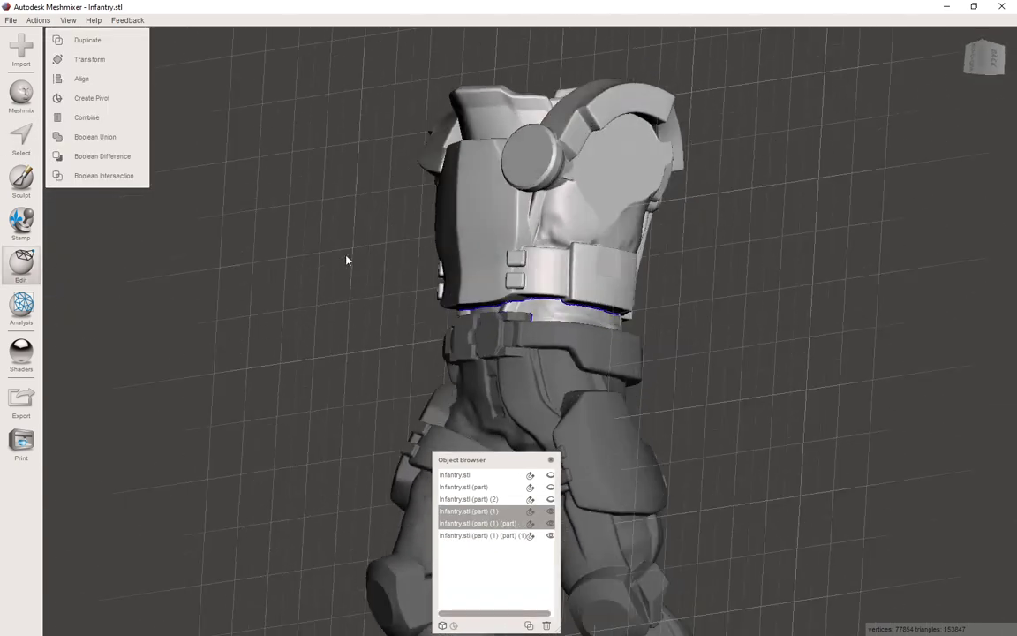
pyautogui.click(87, 117)
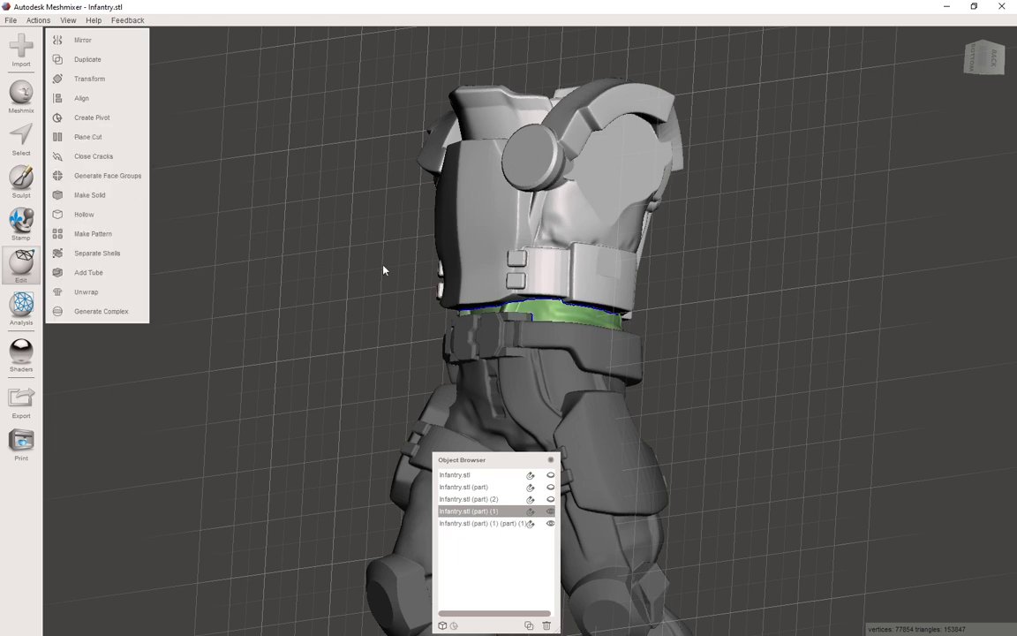
pyautogui.scroll(5, 245, 229)
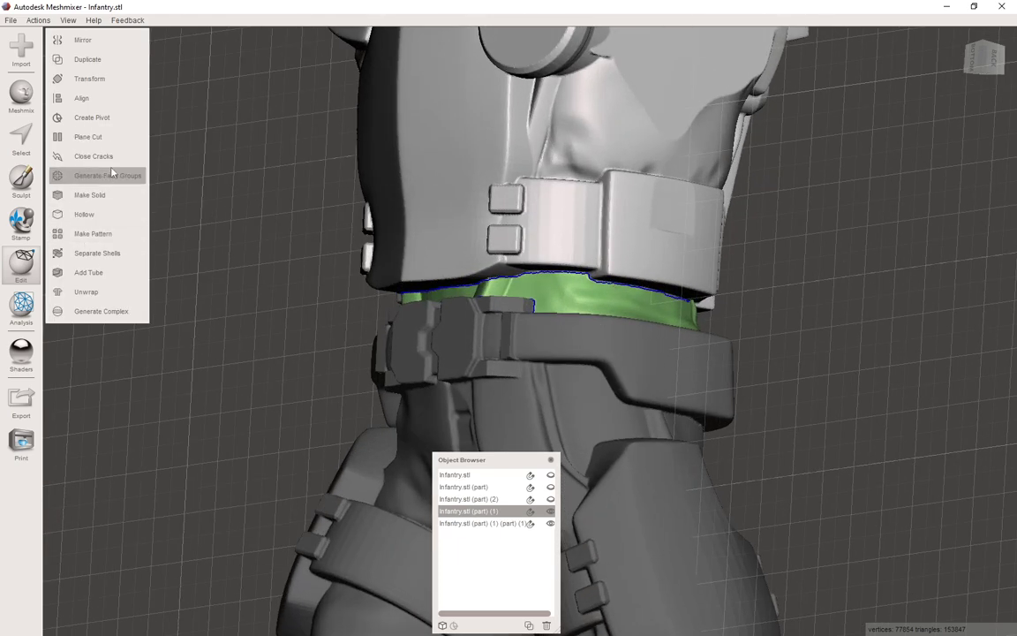
pyautogui.scroll(-10, 306, 187)
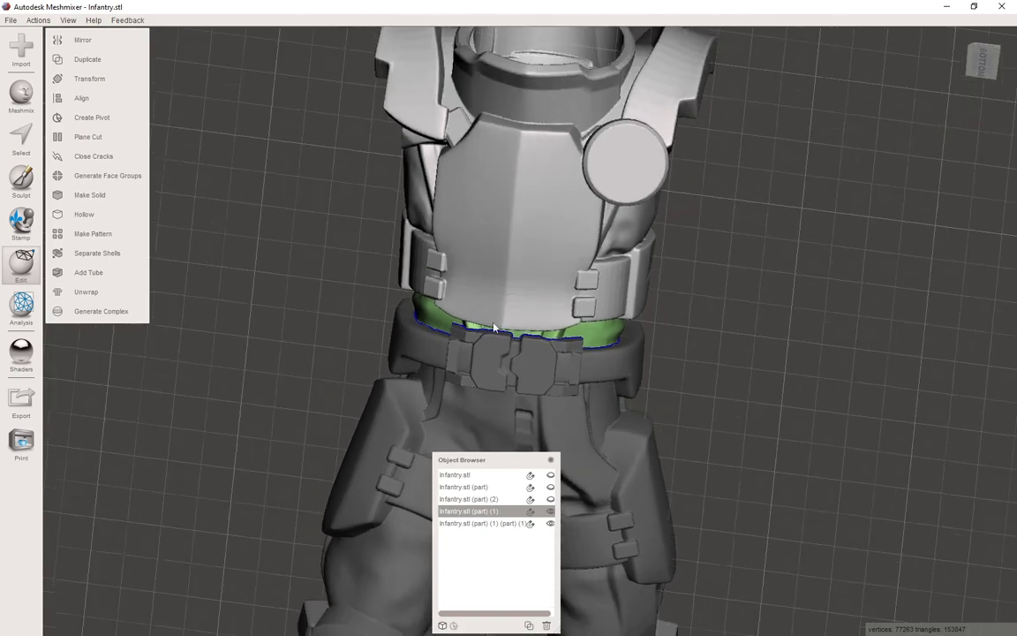
# - Try to reposition the combined torso relative to the legs with Transform
pyautogui.moveTo(526, 334); pyautogui.dragTo(454, 304, button='right')
pyautogui.press('t')
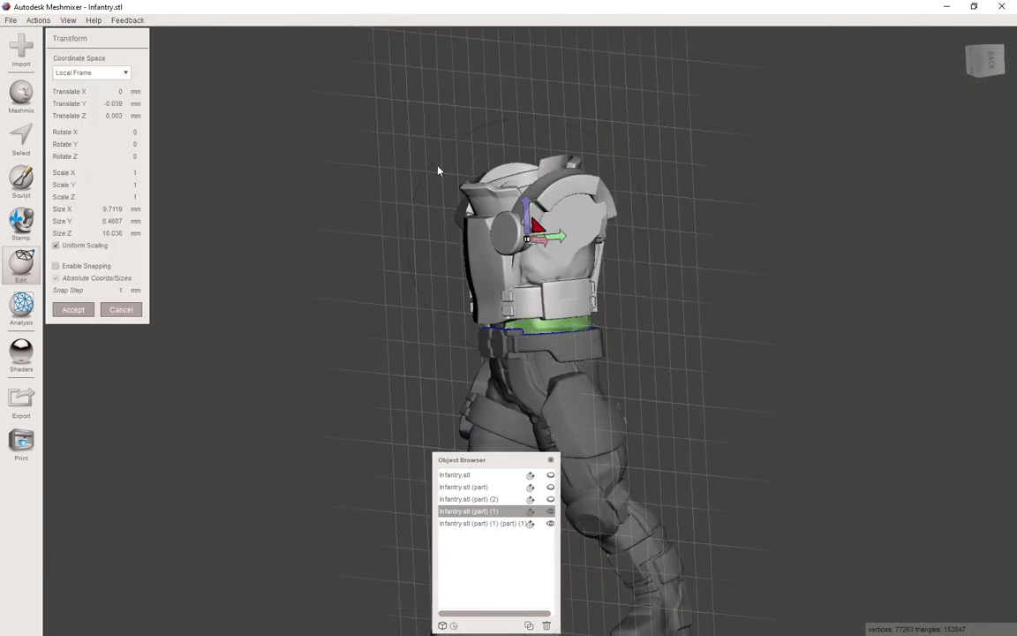
pyautogui.moveTo(527, 227); pyautogui.dragTo(412, 176)
pyautogui.moveTo(412, 176); pyautogui.dragTo(467, 337, button='right')
pyautogui.scroll(5, 554, 345)
pyautogui.click(121, 310)
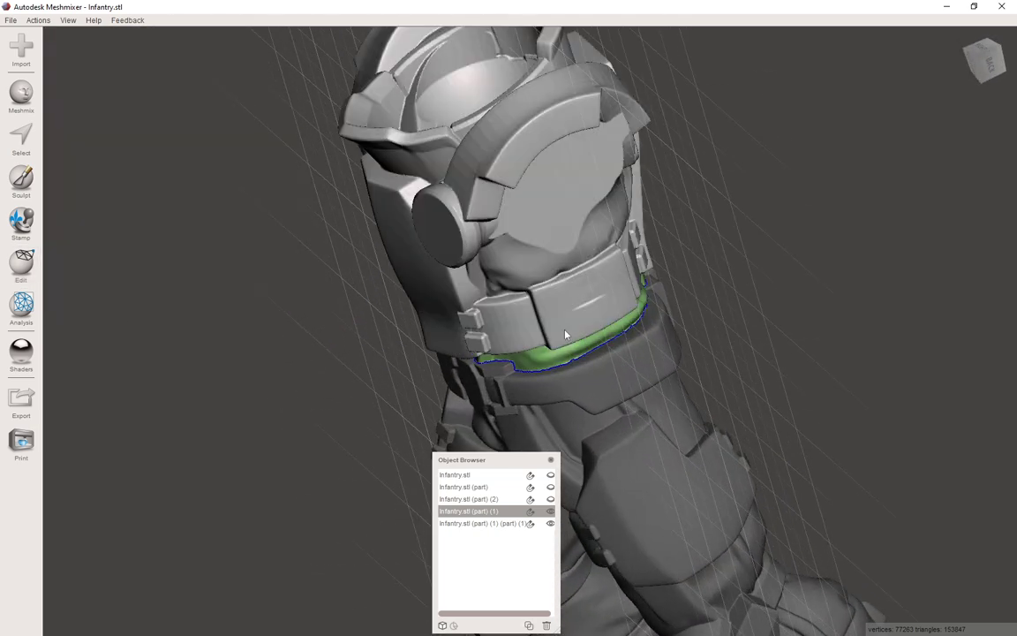
# - Hide the torso and fill the open waist hole of the belt and legs object with Inspector, using Flat Fill
pyautogui.moveTo(527, 302); pyautogui.dragTo(539, 351, button='right')
pyautogui.click(550, 512)
pyautogui.click(559, 346)
pyautogui.moveTo(538, 168); pyautogui.dragTo(547, 247, button='right')
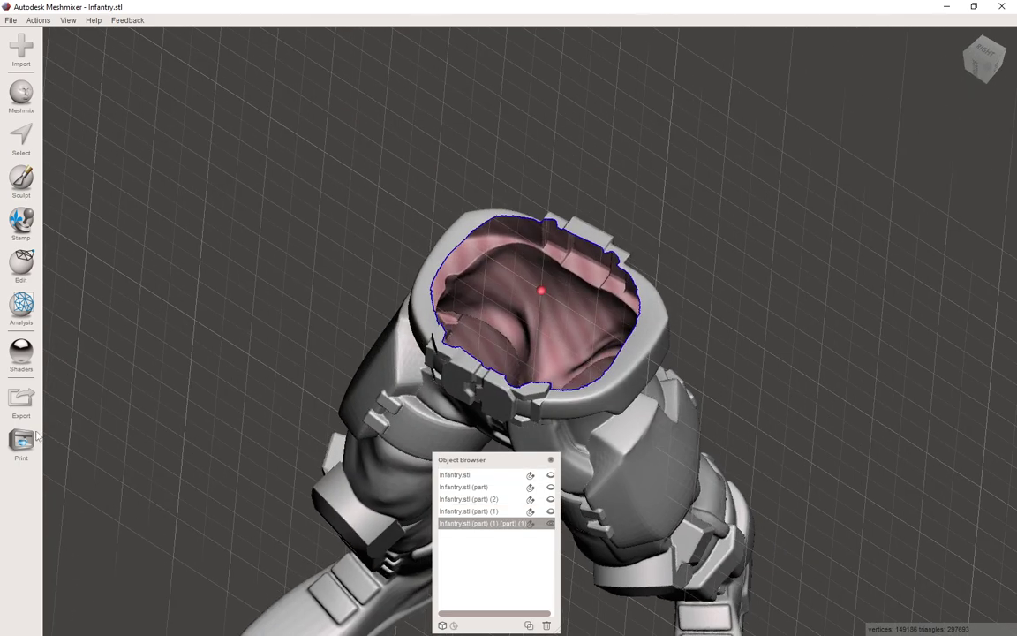
pyautogui.click(21, 304)
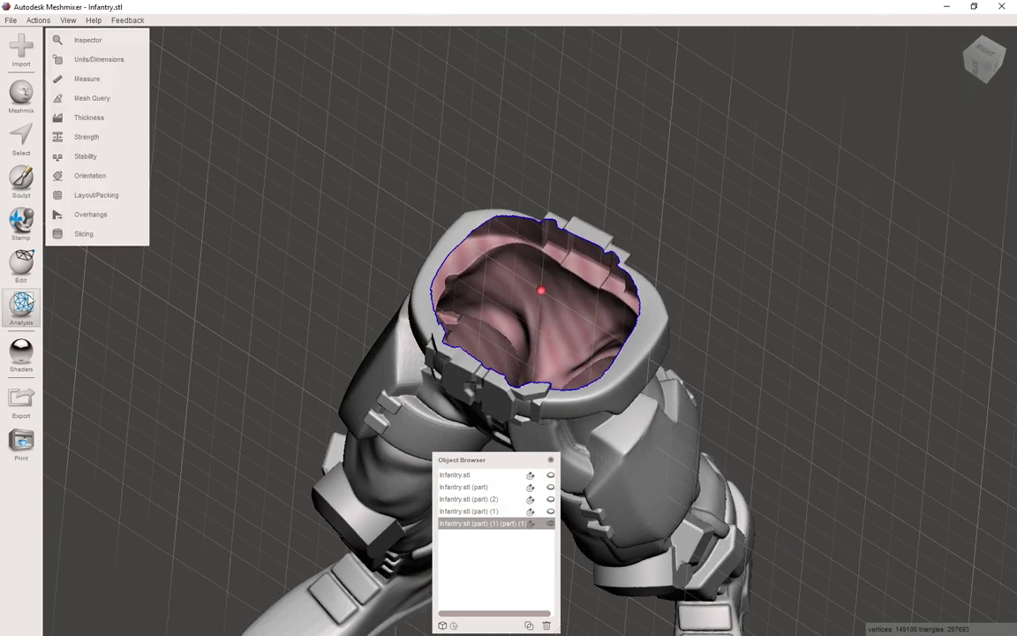
pyautogui.click(84, 39)
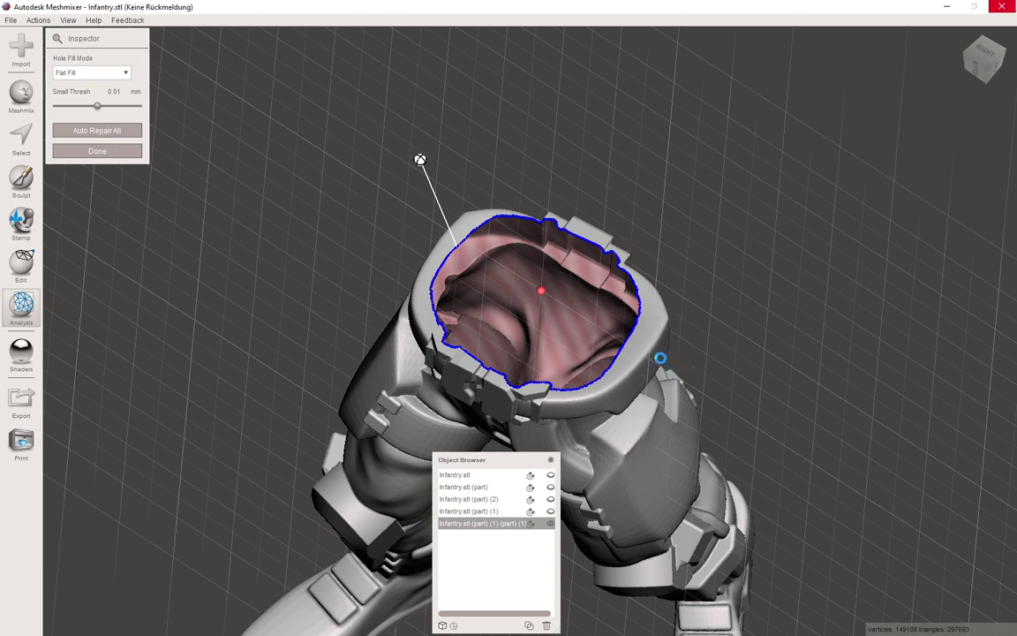
pyautogui.moveTo(569, 318); pyautogui.dragTo(508, 393, button='right')
pyautogui.scroll(4, 684, 336)
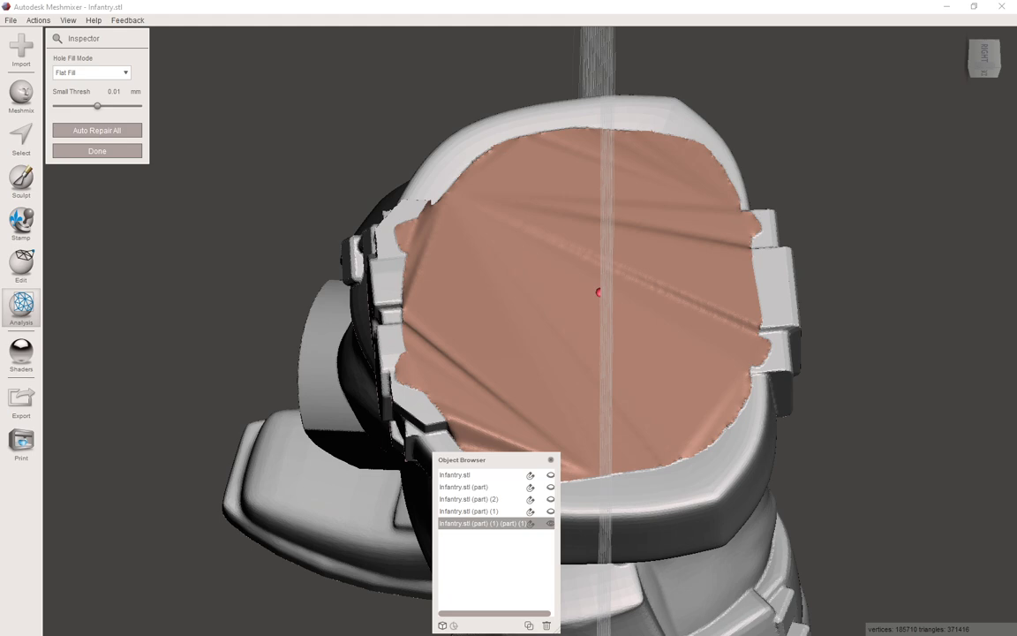
pyautogui.moveTo(434, 288); pyautogui.dragTo(357, 211, button='right')
pyautogui.click(90, 152)
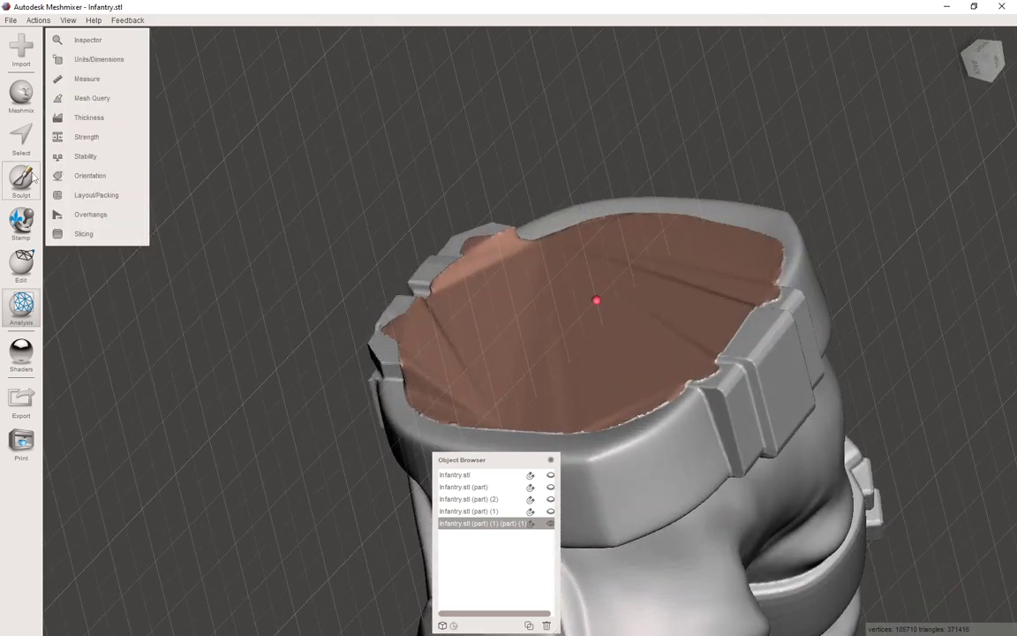
# - Switch to sculpting the belt and legs object and set the brush size to 30
pyautogui.click(22, 181)
pyautogui.moveTo(95, 69)
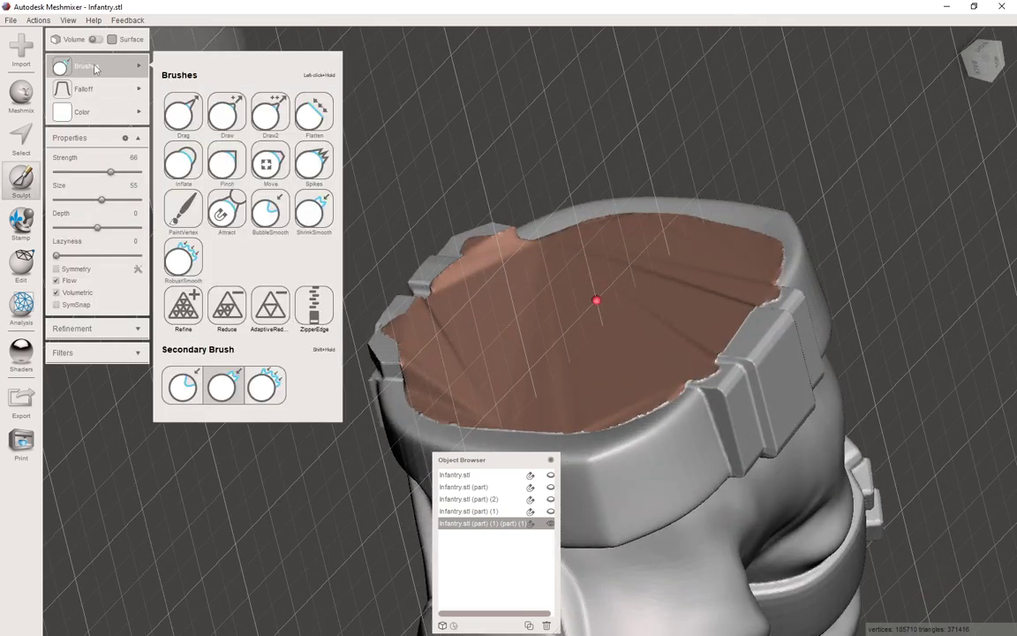
pyautogui.moveTo(558, 379)
pyautogui.mouseDown(button='middle')
pyautogui.moveTo(579, 147)
pyautogui.moveTo(567, 183)
pyautogui.mouseUp(button='middle')
pyautogui.moveTo(102, 200); pyautogui.dragTo(80, 200)
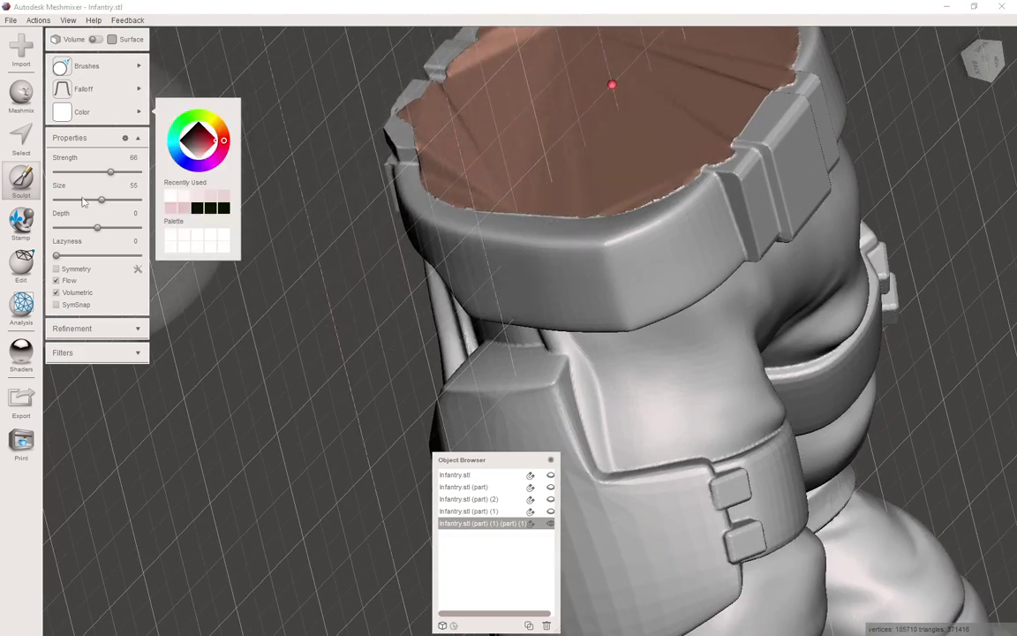
# - Try the Inflate brush on the side of the belt and undo the stroke
pyautogui.moveTo(102, 73)
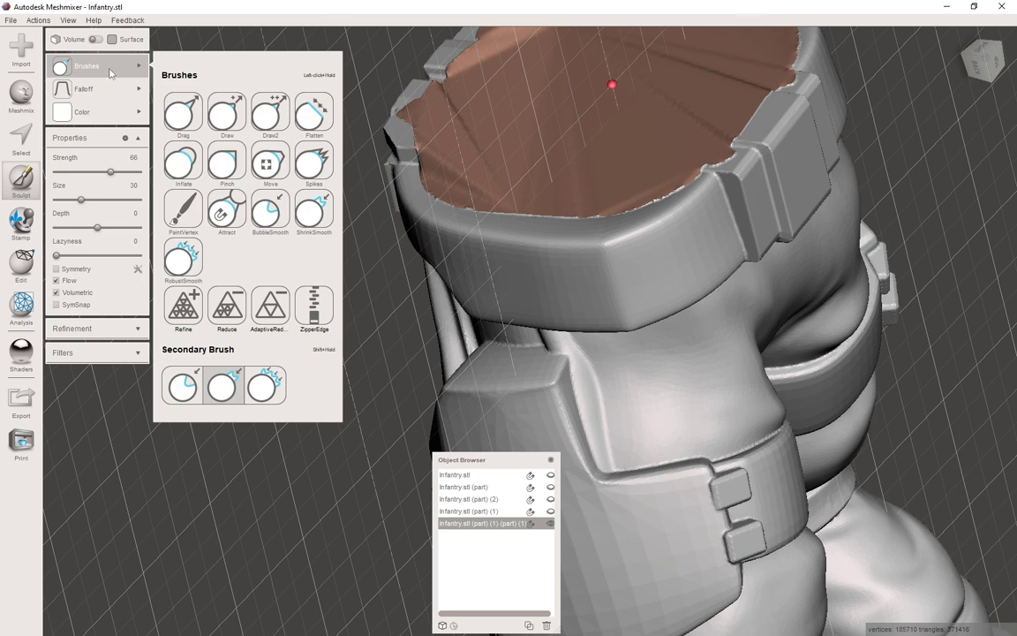
pyautogui.click(185, 166)
pyautogui.moveTo(671, 271); pyautogui.dragTo(669, 268)
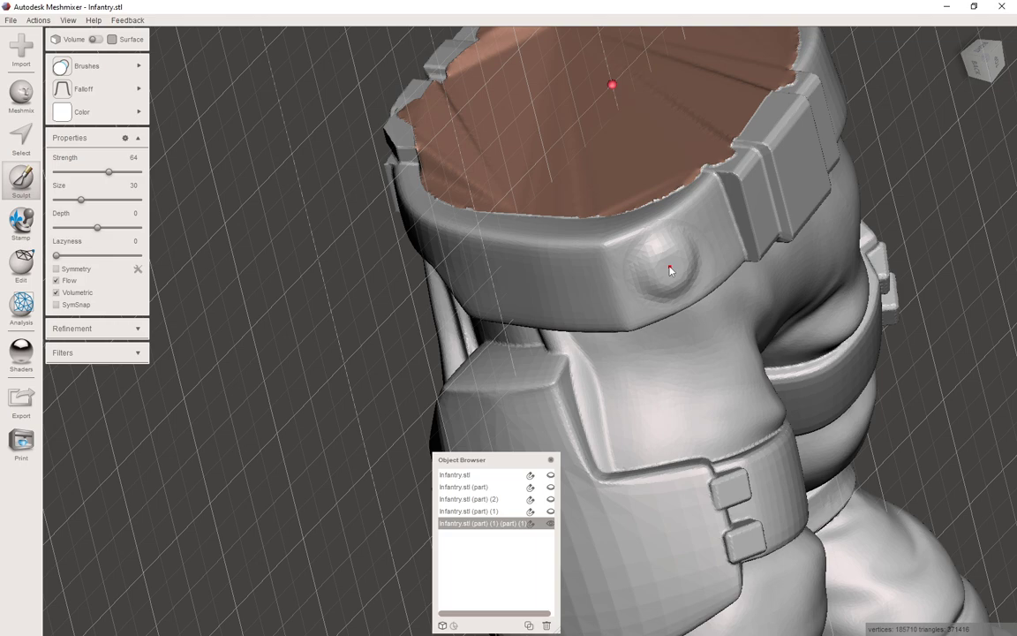
pyautogui.hotkey('ctrl', 'z')
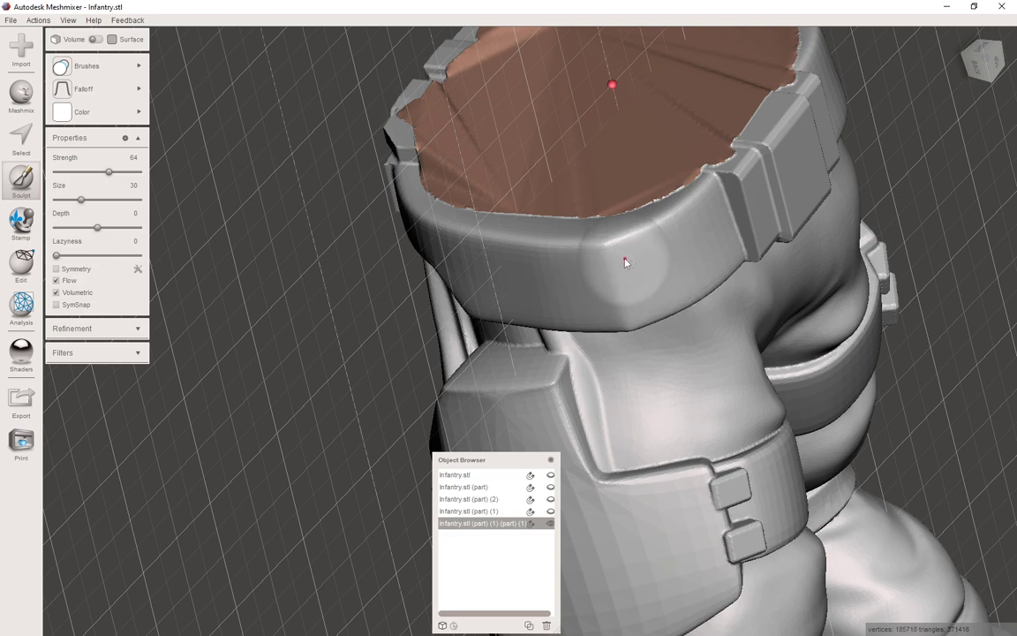
# - Try the Drag brush across the belt down to the thigh armour and undo the stroke
pyautogui.moveTo(97, 66)
pyautogui.click(185, 113)
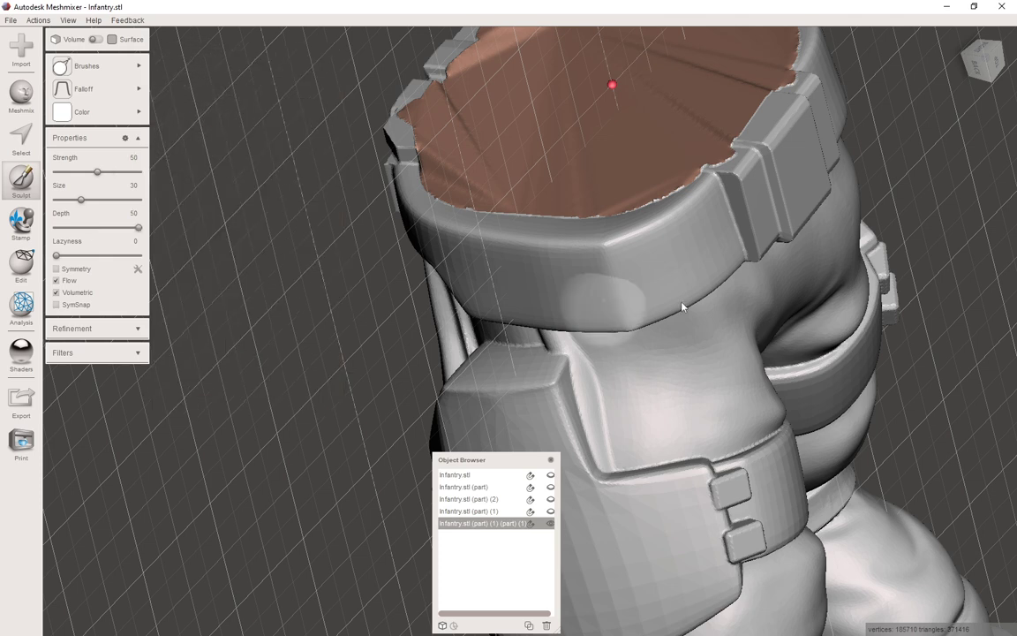
pyautogui.moveTo(671, 254)
pyautogui.mouseDown()
pyautogui.moveTo(701, 264)
pyautogui.moveTo(660, 331)
pyautogui.moveTo(566, 364)
pyautogui.mouseUp()
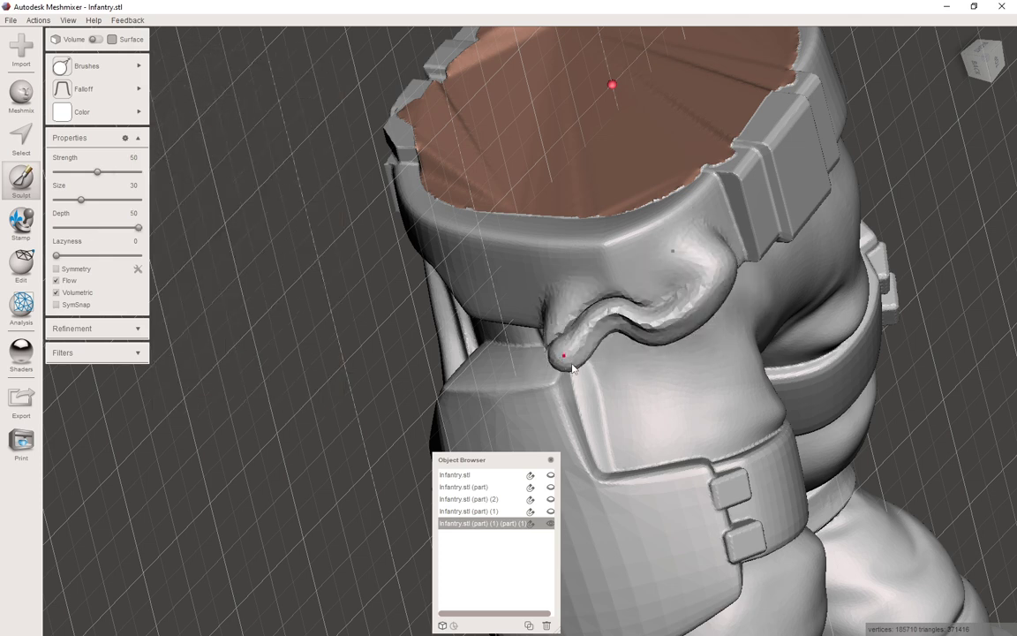
pyautogui.hotkey('ctrl', 'z')
pyautogui.hotkey('ctrl', 'z')
# - Try the Flatten brush on the belt's upper edge, and sculpt a raised bump there with another brush at strength 66
pyautogui.moveTo(159, 68)
pyautogui.click(283, 102)
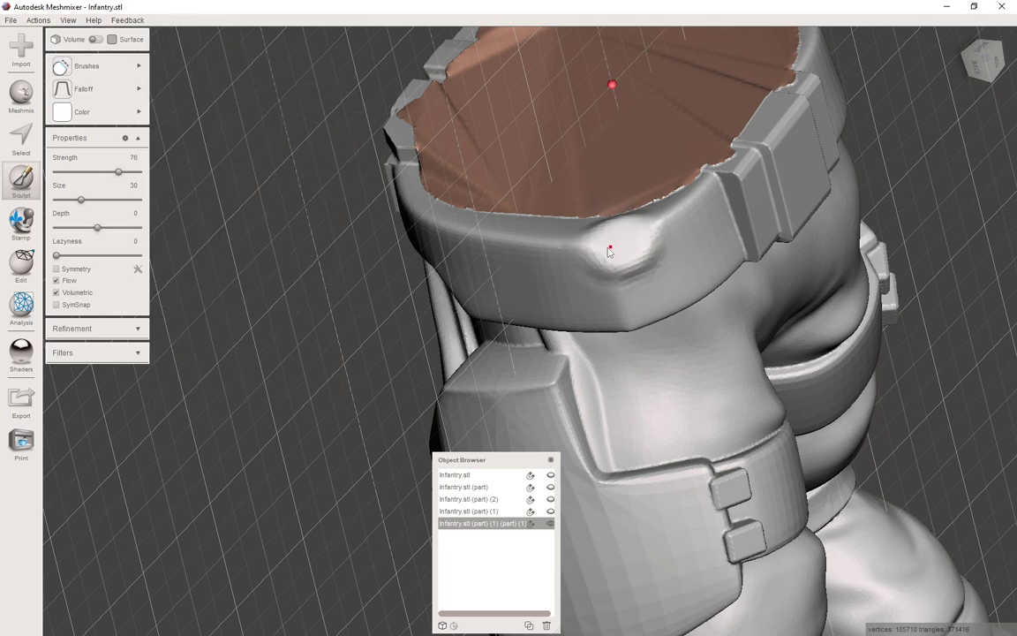
pyautogui.moveTo(95, 82)
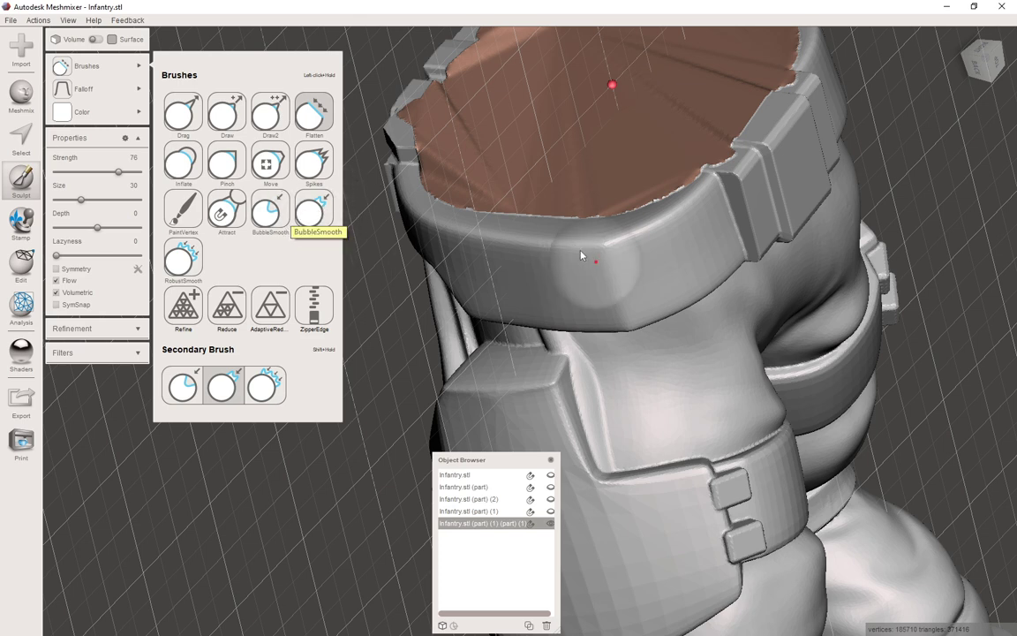
pyautogui.moveTo(607, 251)
pyautogui.mouseDown()
pyautogui.moveTo(548, 262)
pyautogui.moveTo(529, 252)
pyautogui.mouseUp()
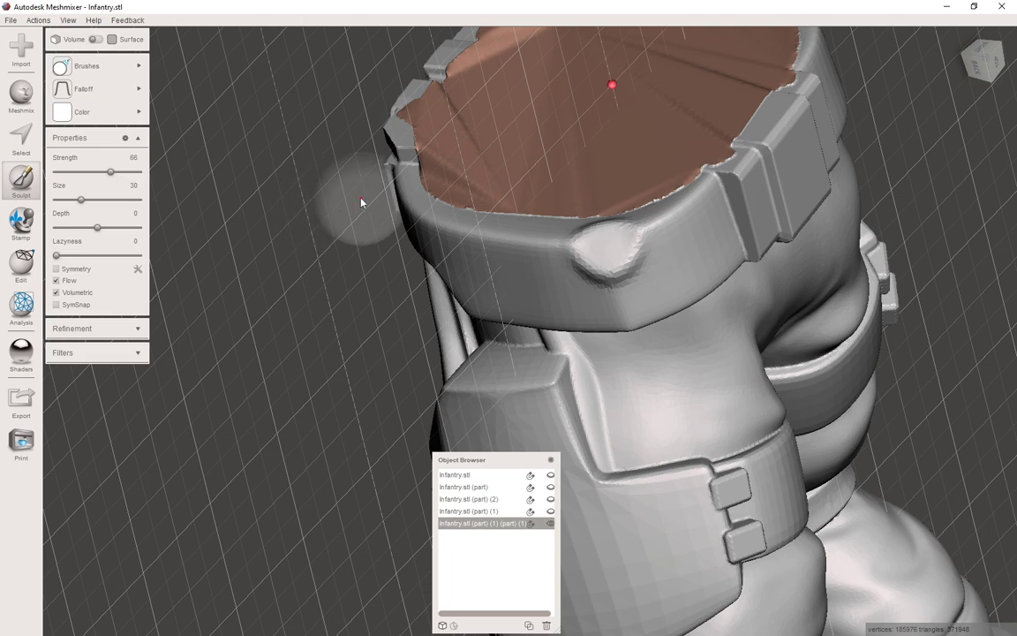
# - Undo the bump on the belt and try the ShrinkSmooth brush along the belt's upper edge
pyautogui.hotkey('ctrl', 'z')
pyautogui.click(311, 210)
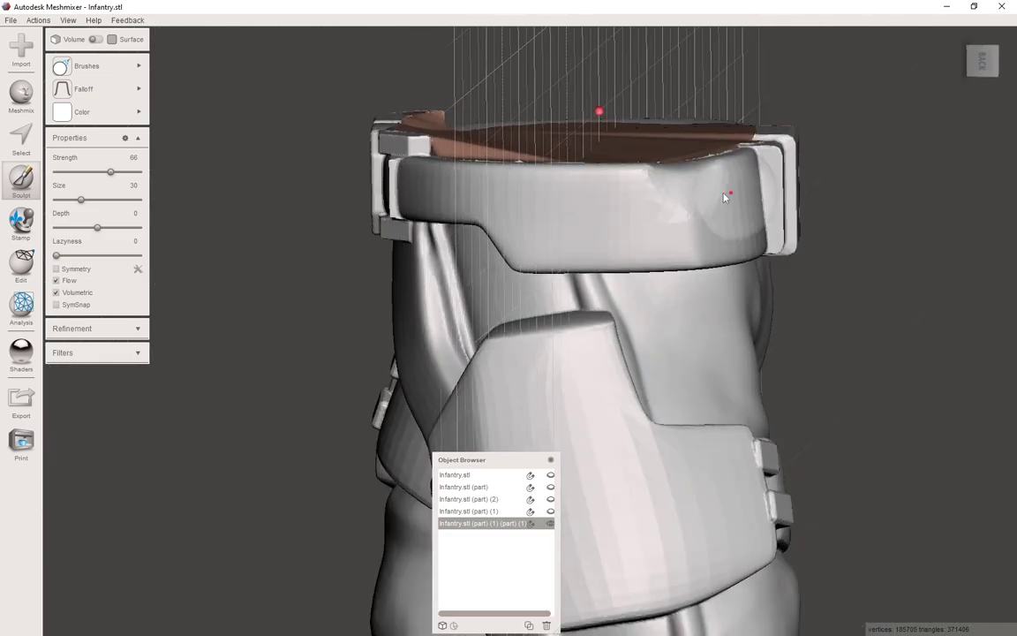
pyautogui.moveTo(724, 196); pyautogui.dragTo(676, 177, button='right')
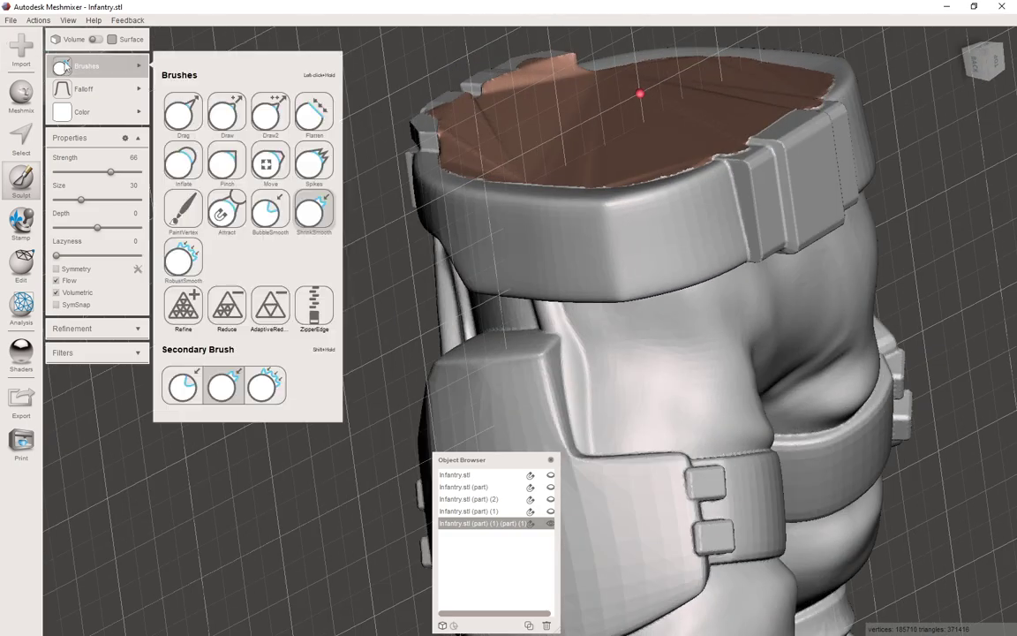
# - Try the BubbleSmooth brush at strength 100 on the belt's upper edge and undo the strokes
pyautogui.moveTo(628, 223); pyautogui.dragTo(621, 219)
pyautogui.moveTo(621, 219)
pyautogui.mouseDown(button='right')
pyautogui.moveTo(648, 230)
pyautogui.moveTo(625, 298)
pyautogui.mouseUp(button='right')
pyautogui.hotkey('ctrl', 'z')
pyautogui.hotkey('ctrl', 'z')
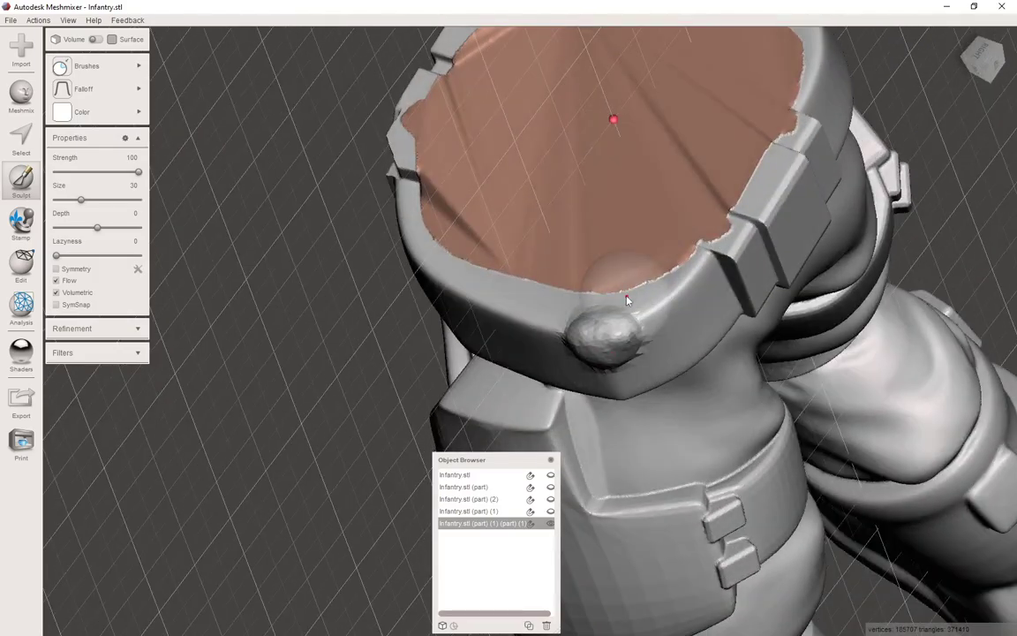
pyautogui.moveTo(569, 341)
pyautogui.mouseDown(button='right')
pyautogui.moveTo(565, 286)
pyautogui.moveTo(554, 327)
pyautogui.mouseUp(button='right')
# - Smooth the creases in the filled waist surface with the ShrinkSmooth brush at strength 100 and size 40
pyautogui.moveTo(109, 77)
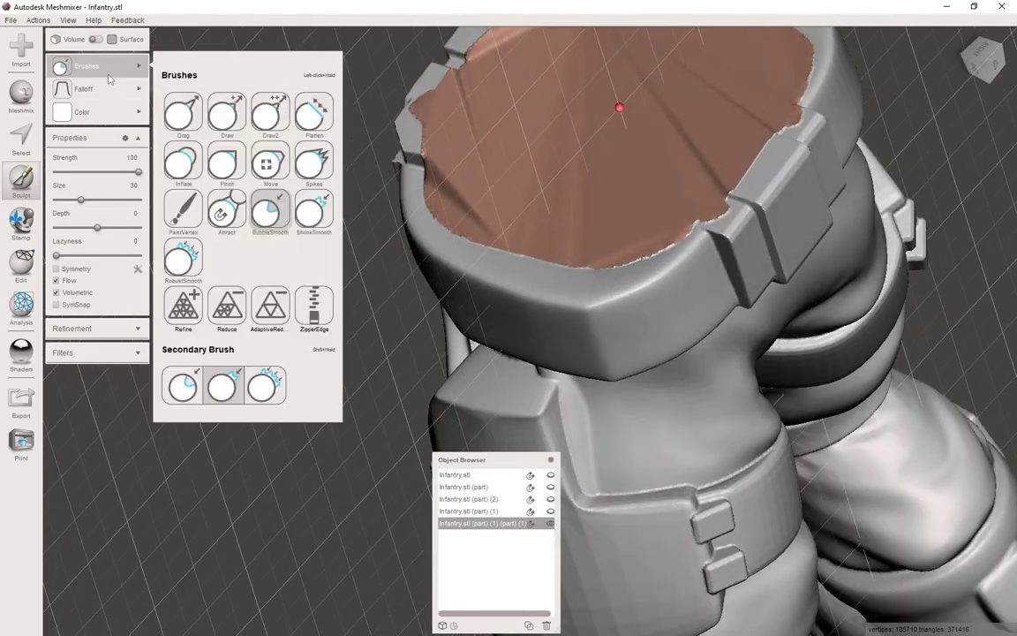
pyautogui.click(324, 218)
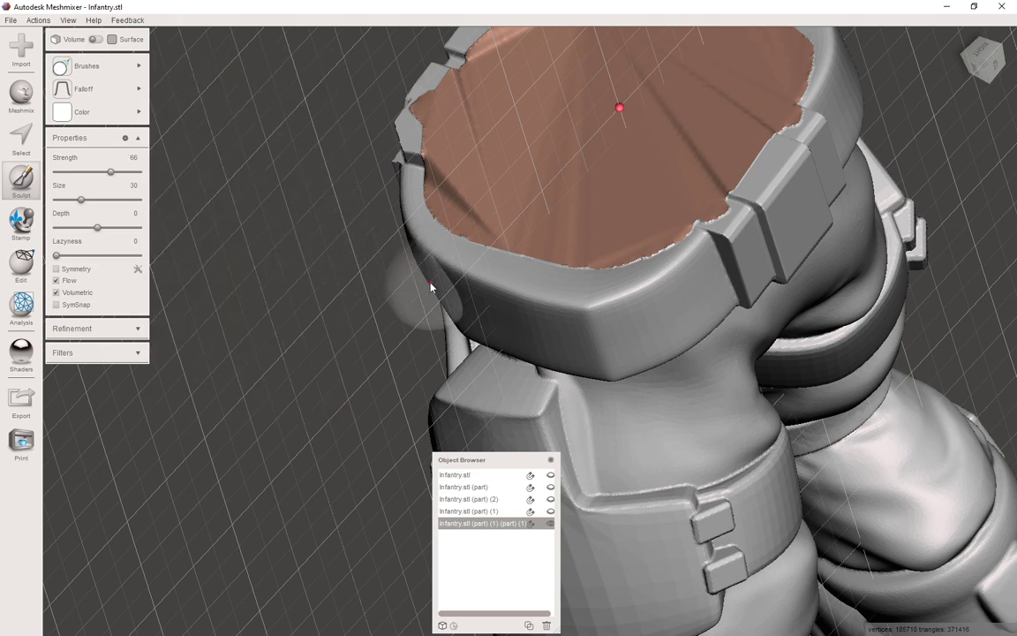
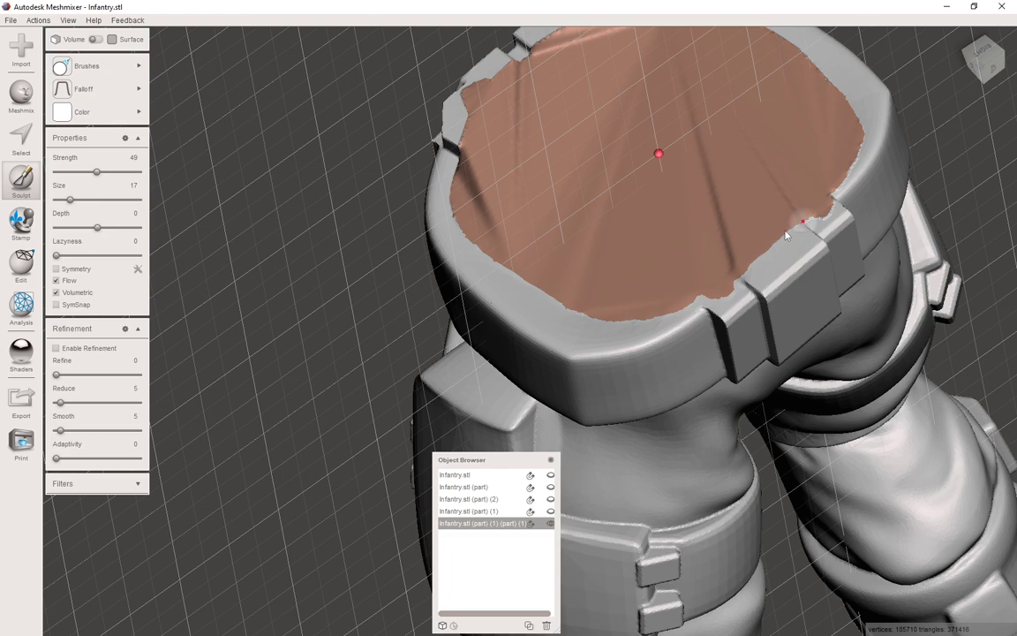
pyautogui.moveTo(785, 231); pyautogui.dragTo(680, 290, button='right')
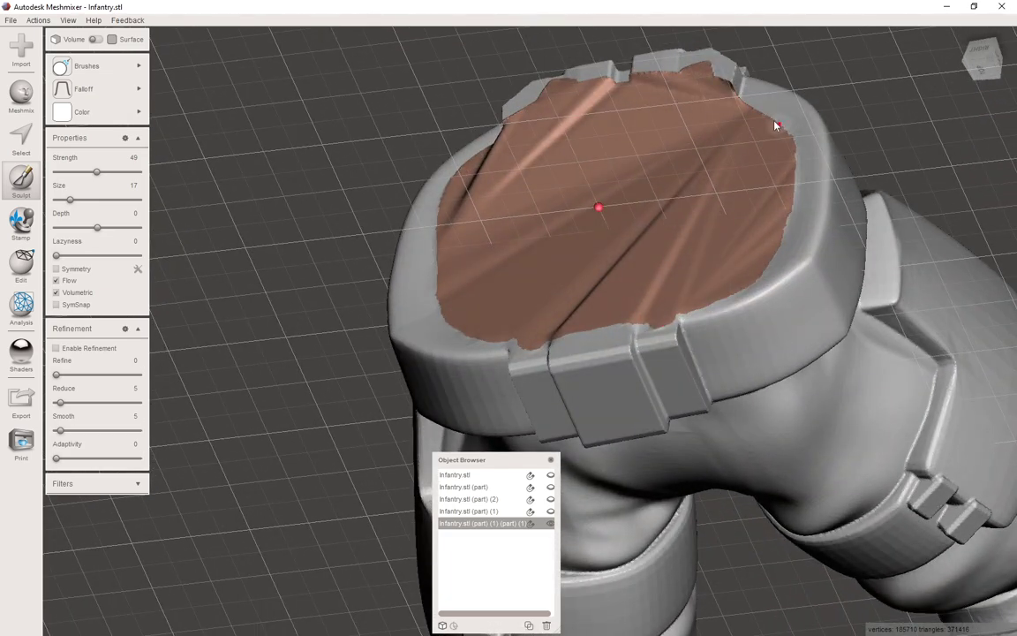
pyautogui.moveTo(781, 236); pyautogui.dragTo(717, 227, button='right')
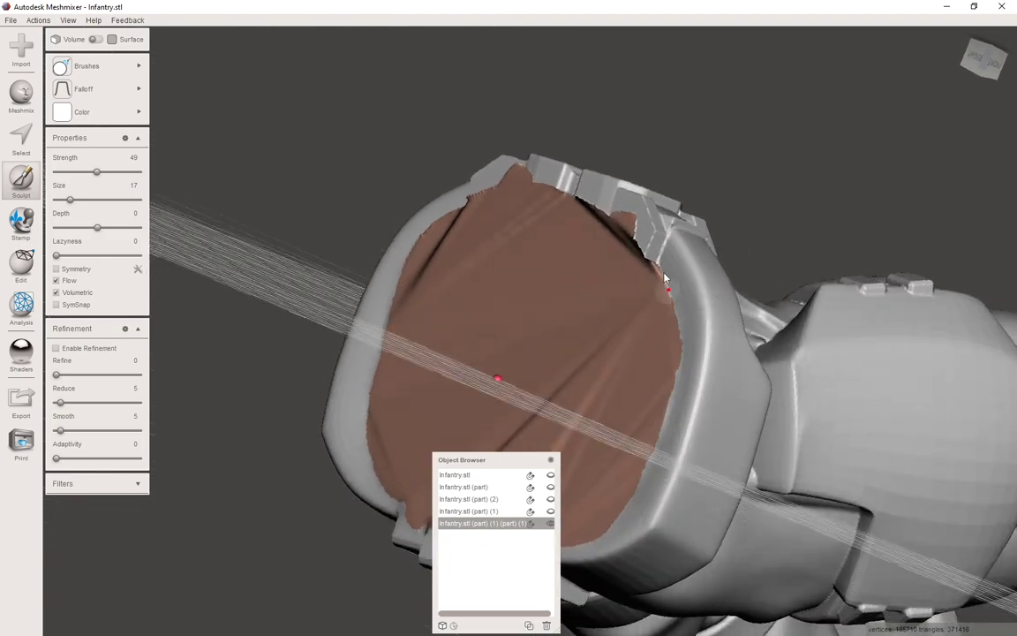
pyautogui.moveTo(519, 188); pyautogui.dragTo(649, 261, button='right')
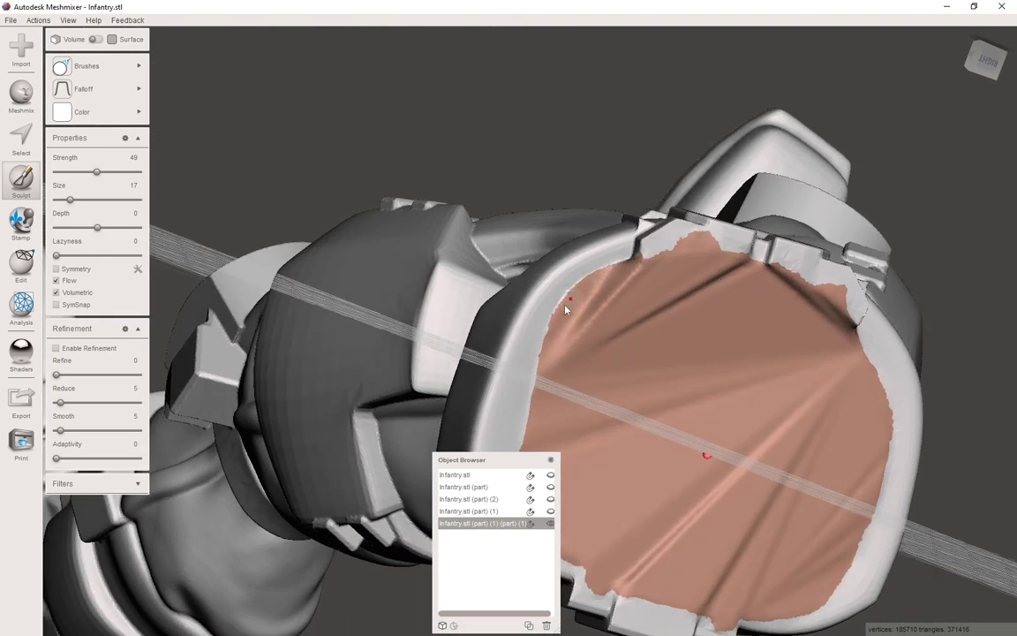
pyautogui.moveTo(660, 360); pyautogui.dragTo(641, 199, button='right')
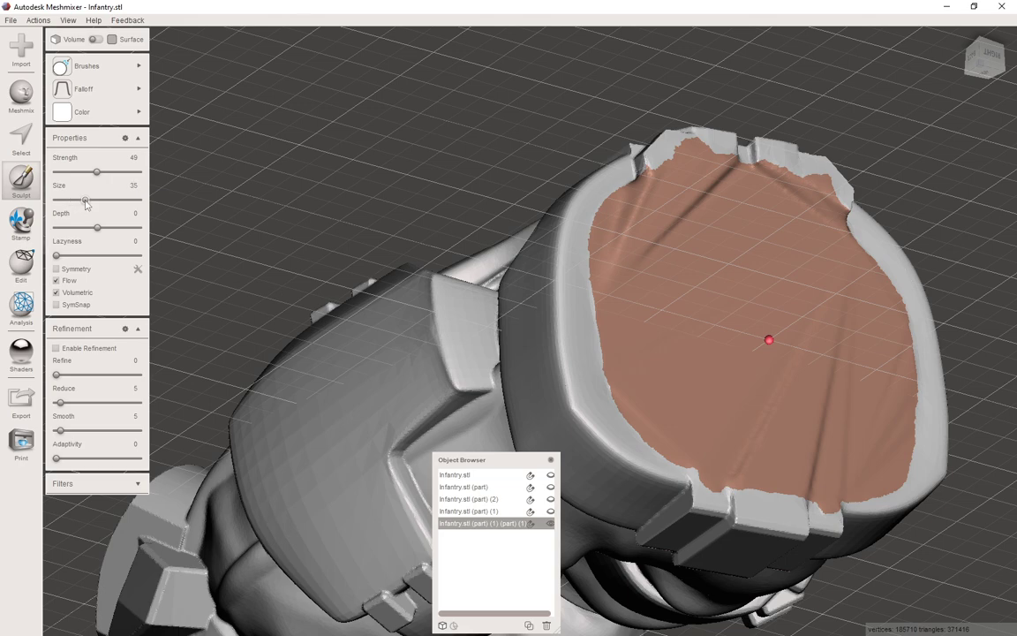
pyautogui.moveTo(85, 201); pyautogui.dragTo(90, 201)
pyautogui.moveTo(97, 172); pyautogui.dragTo(141, 173)
pyautogui.moveTo(808, 403); pyautogui.dragTo(797, 406)
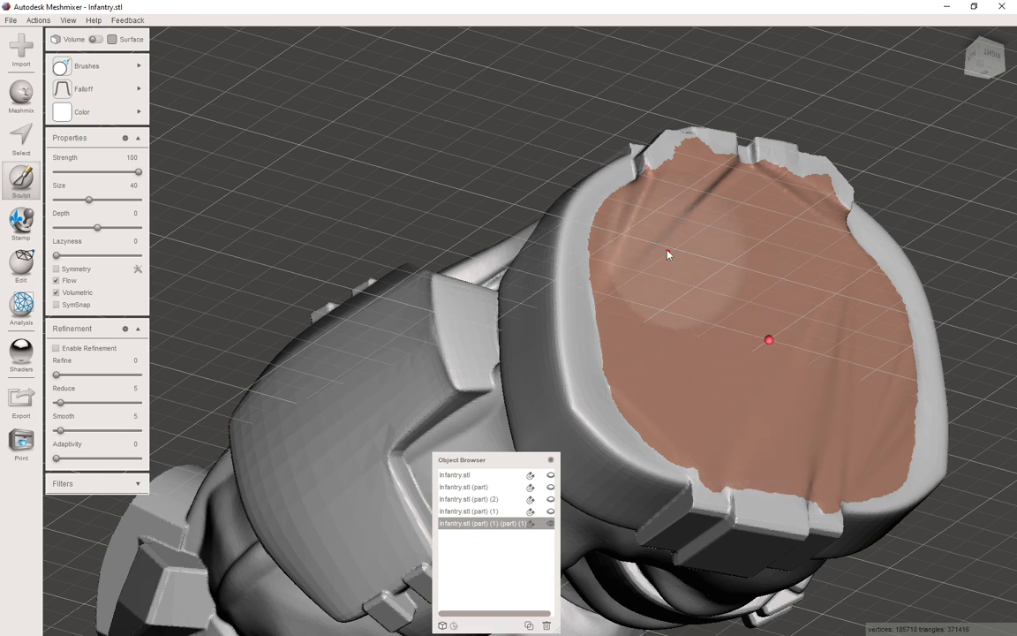
pyautogui.moveTo(666, 250)
pyautogui.mouseDown()
pyautogui.moveTo(695, 229)
pyautogui.moveTo(656, 235)
pyautogui.mouseUp()
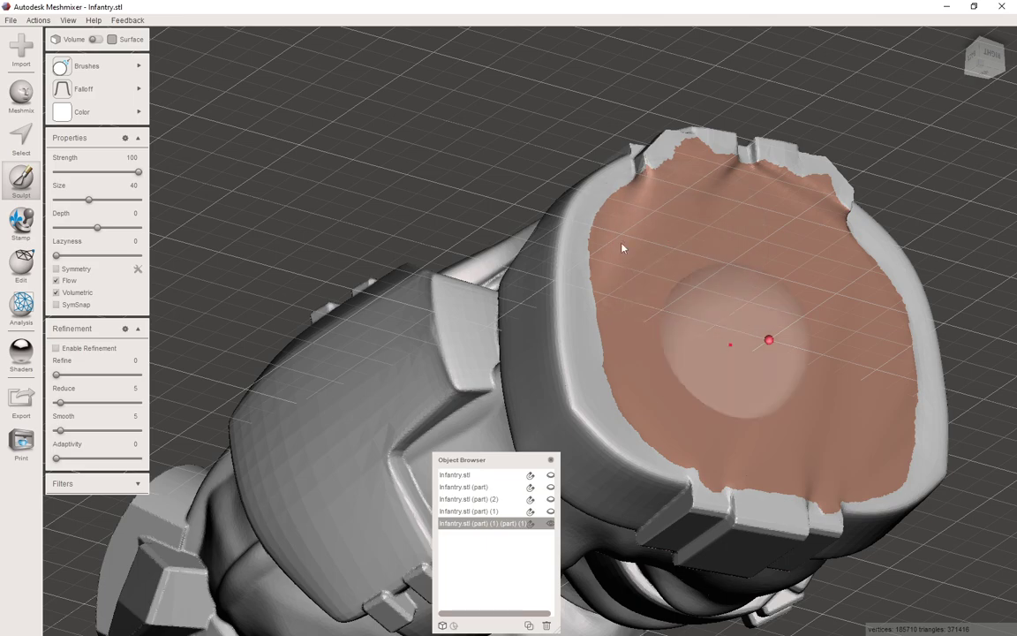
# - Examine the smoothed waist surface and belt from the front, side and back
pyautogui.moveTo(622, 248); pyautogui.dragTo(444, 292, button='right')
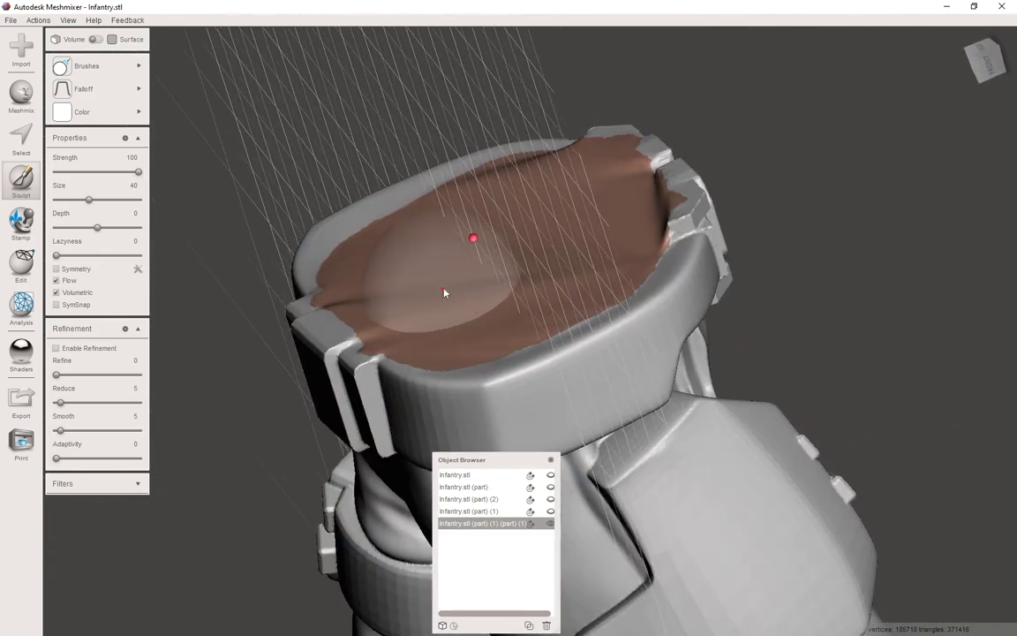
pyautogui.moveTo(531, 265)
pyautogui.mouseDown(button='right')
pyautogui.moveTo(588, 234)
pyautogui.moveTo(632, 251)
pyautogui.moveTo(750, 191)
pyautogui.moveTo(605, 396)
pyautogui.moveTo(623, 363)
pyautogui.moveTo(640, 370)
pyautogui.mouseUp(button='right')
pyautogui.scroll(-3, 675, 384)
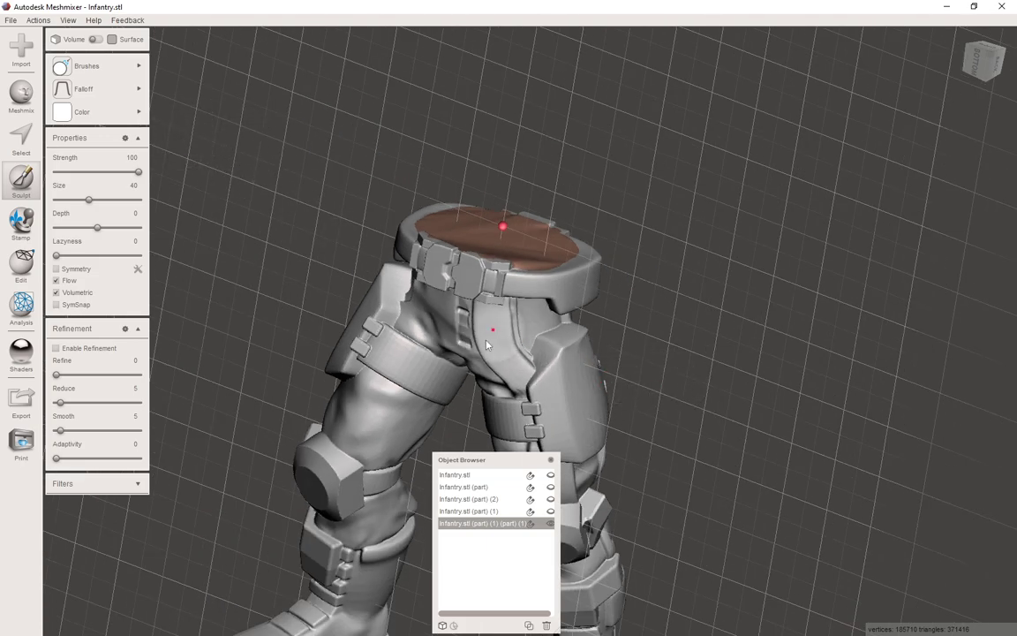
pyautogui.moveTo(486, 344); pyautogui.dragTo(395, 356, button='right')
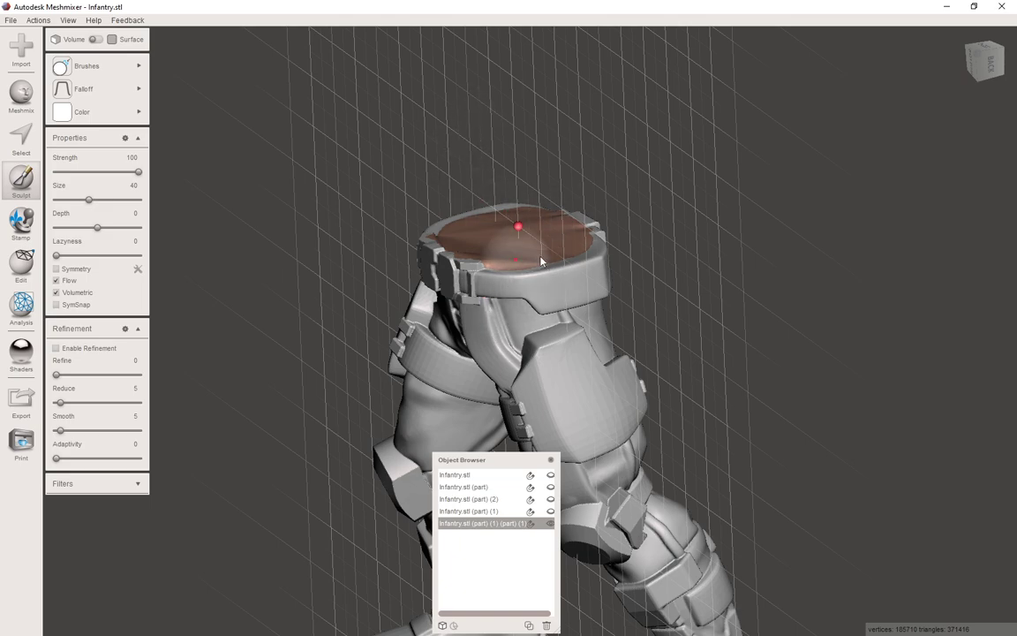
pyautogui.moveTo(535, 252); pyautogui.dragTo(556, 300, button='right')
pyautogui.scroll(5, 543, 244)
pyautogui.moveTo(541, 243)
pyautogui.mouseDown(button='right')
pyautogui.moveTo(492, 219)
pyautogui.moveTo(456, 218)
pyautogui.moveTo(593, 255)
pyautogui.moveTo(589, 291)
pyautogui.moveTo(708, 168)
pyautogui.mouseUp(button='right')
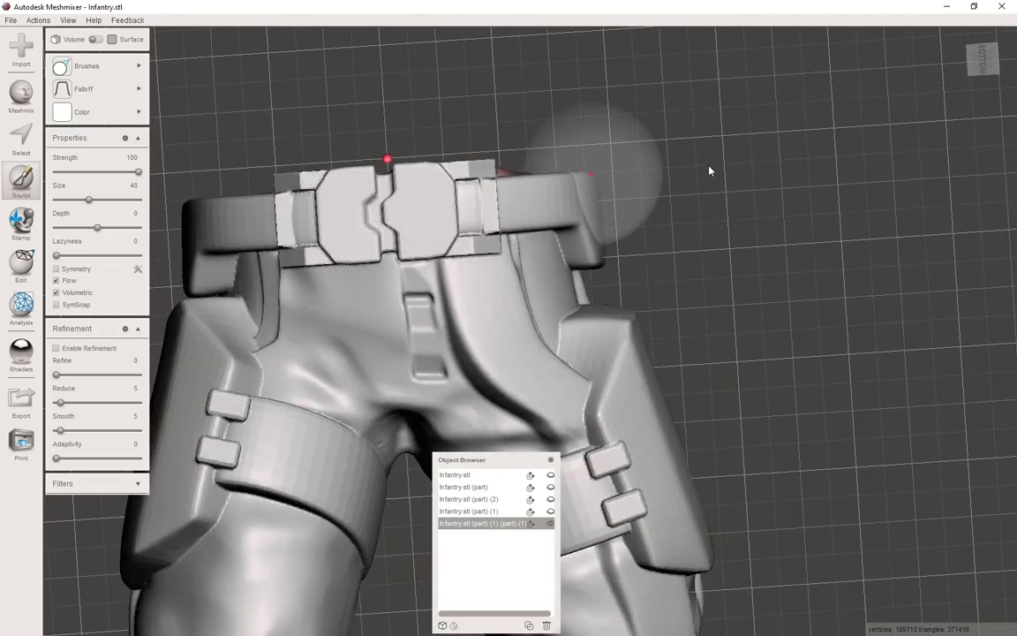
pyautogui.scroll(-5, 680, 172)
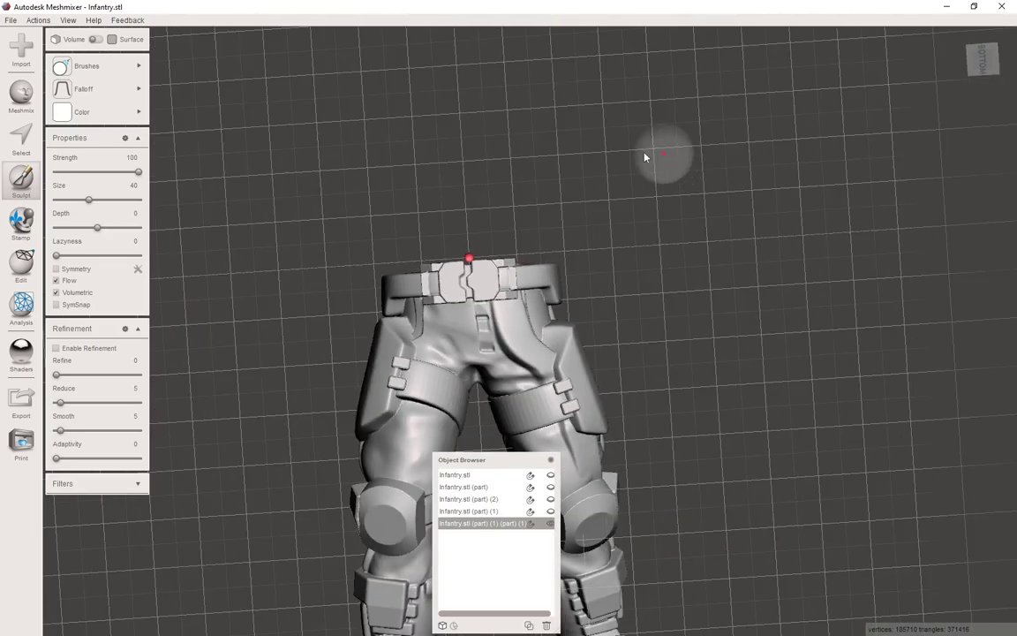
# - Show the four hidden soldier objects again so the head, arms and torso appear with the legs
pyautogui.click(550, 512)
pyautogui.click(550, 499)
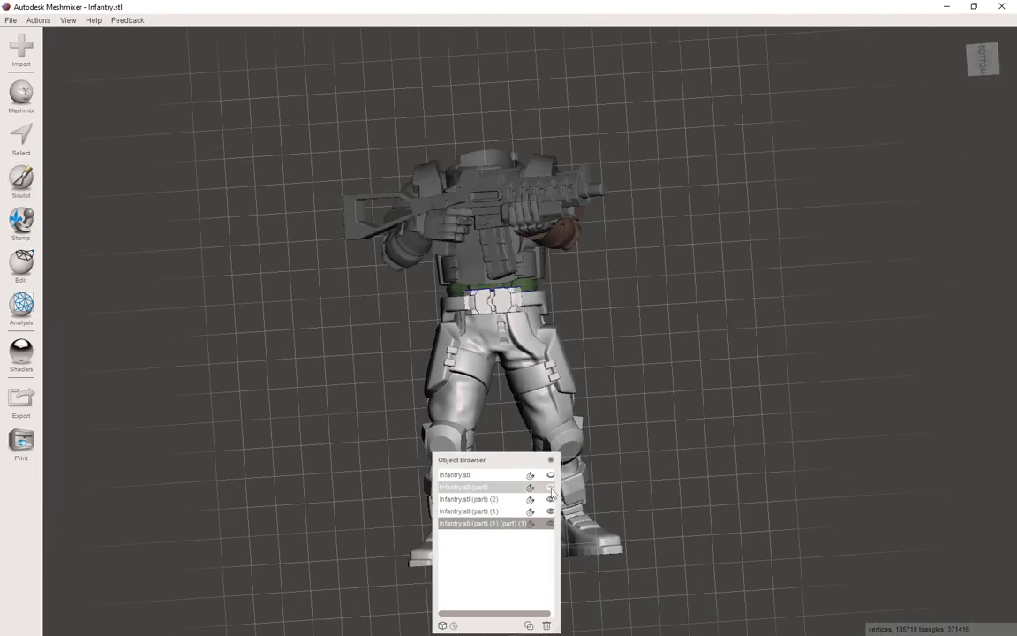
pyautogui.click(550, 487)
pyautogui.click(549, 475)
pyautogui.moveTo(584, 325); pyautogui.dragTo(509, 337, button='right')
pyautogui.moveTo(548, 333); pyautogui.dragTo(639, 169, button='middle')
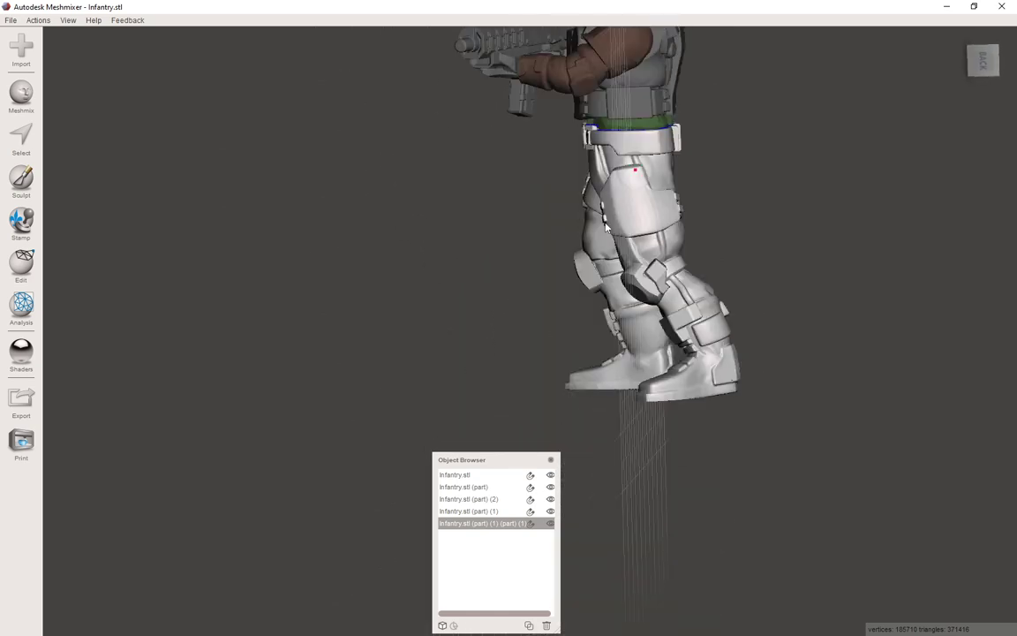
pyautogui.moveTo(628, 280)
pyautogui.mouseDown(button='right')
pyautogui.moveTo(733, 258)
pyautogui.moveTo(613, 279)
pyautogui.mouseUp(button='right')
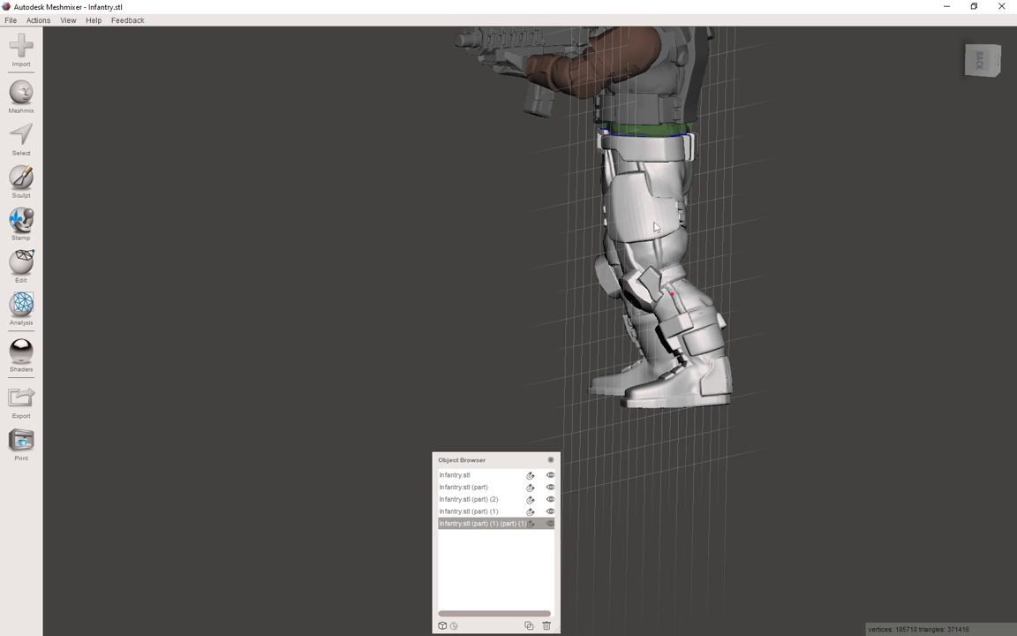
# - Select a band of faces around the bent leg's calf, just below the knee strap, and separate it into its own object
pyautogui.scroll(10, 654, 283)
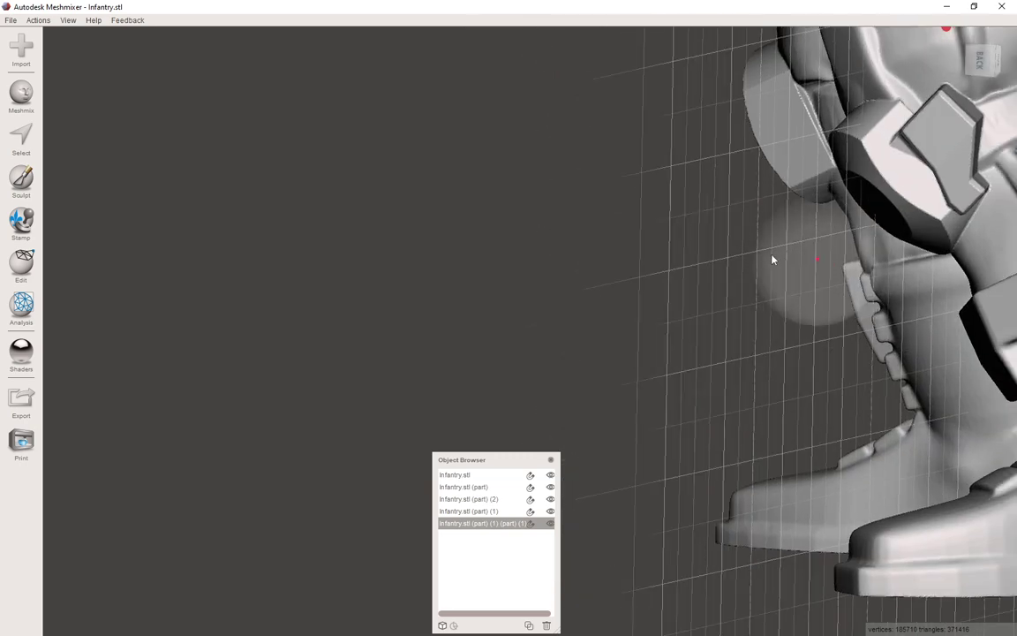
pyautogui.moveTo(818, 256); pyautogui.dragTo(421, 320, button='middle')
pyautogui.press('s')
pyautogui.moveTo(604, 265); pyautogui.dragTo(674, 209)
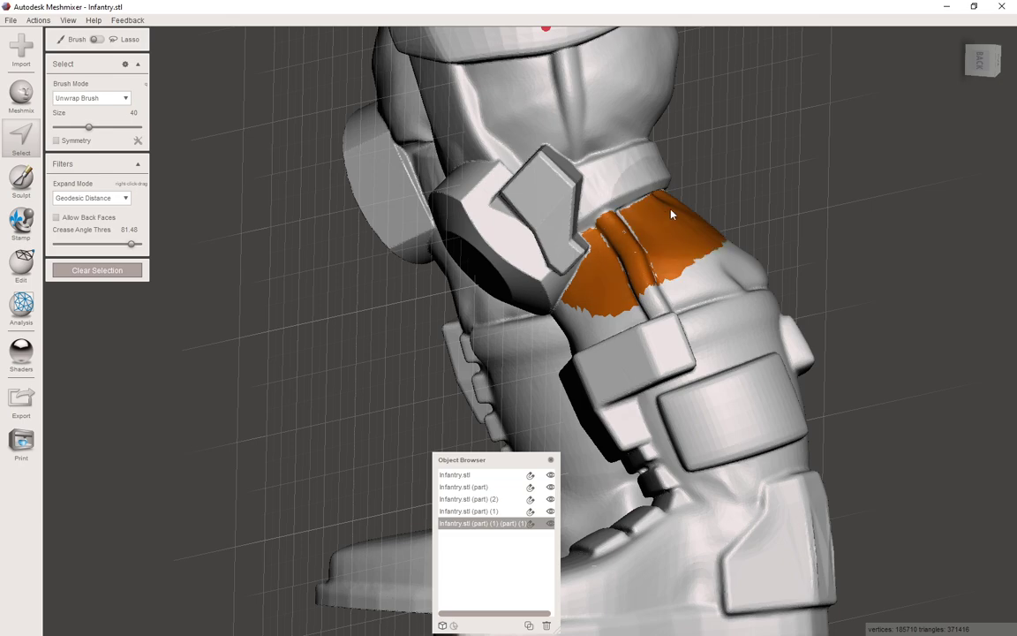
pyautogui.moveTo(675, 209)
pyautogui.mouseDown(button='right')
pyautogui.moveTo(639, 174)
pyautogui.moveTo(689, 245)
pyautogui.moveTo(767, 220)
pyautogui.moveTo(583, 283)
pyautogui.mouseUp(button='right')
pyautogui.moveTo(582, 282)
pyautogui.mouseDown()
pyautogui.moveTo(521, 283)
pyautogui.moveTo(481, 299)
pyautogui.moveTo(517, 312)
pyautogui.moveTo(507, 337)
pyautogui.mouseUp()
pyautogui.hotkey('ctrl', 'z')
pyautogui.moveTo(507, 337)
pyautogui.mouseDown(button='right')
pyautogui.moveTo(528, 331)
pyautogui.moveTo(362, 347)
pyautogui.mouseUp(button='right')
pyautogui.click(365, 353)
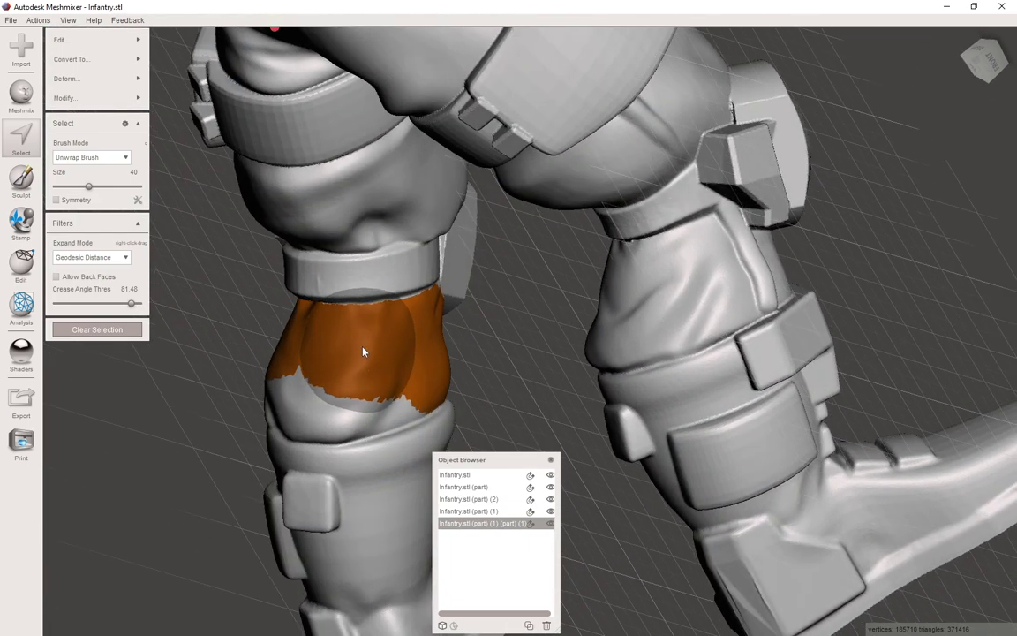
pyautogui.press('y')
# - Select all the connected shin and boot faces below the calf band and separate them into another object
pyautogui.click(338, 496)
pyautogui.press('s')
pyautogui.click(336, 505)
pyautogui.doubleClick(343, 494)
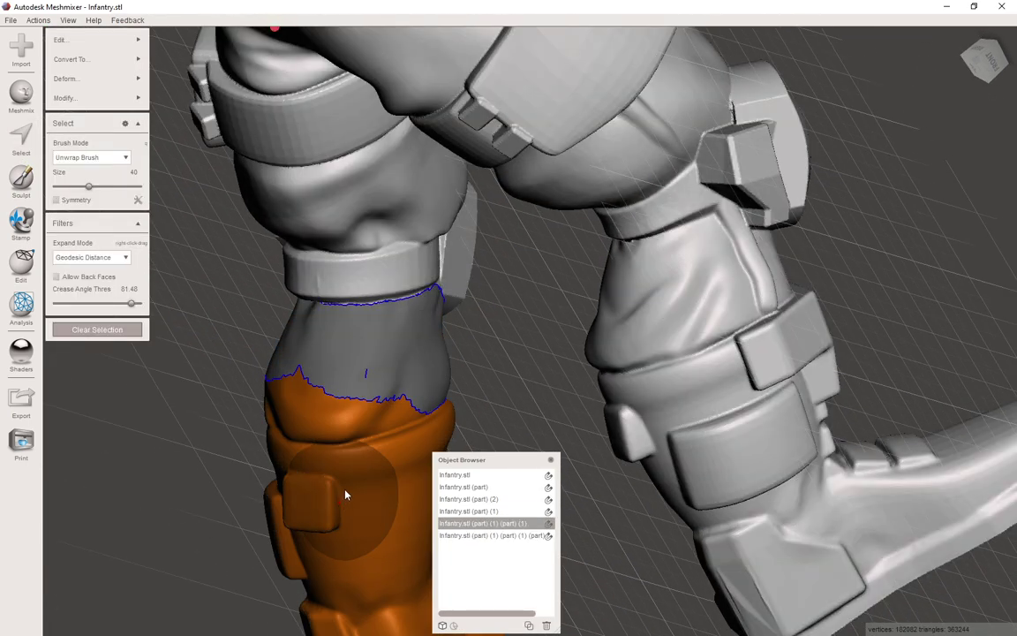
pyautogui.press('y')
# - Select the connected belt, thighs and other leg above the calf band and separate them into their own object
pyautogui.press('s')
pyautogui.click(350, 196)
pyautogui.doubleClick(348, 199)
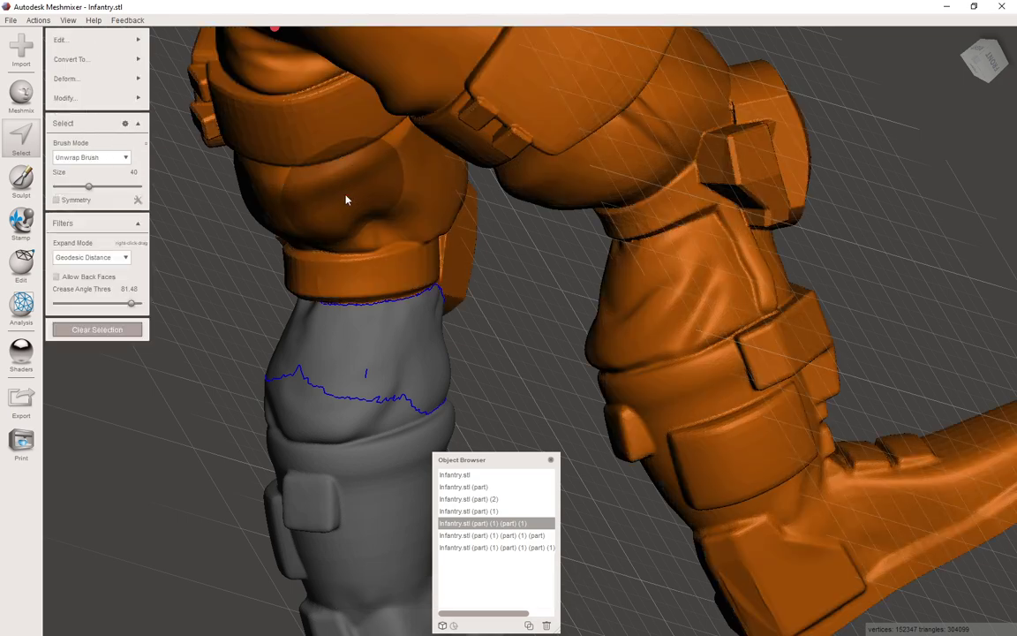
pyautogui.press('y')
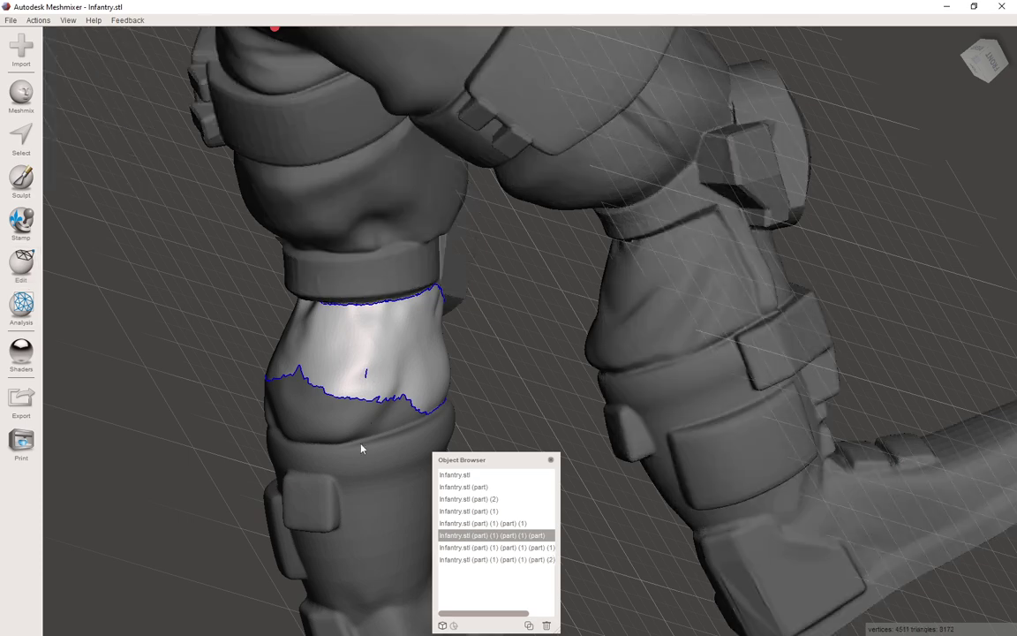
# - Combine the calf band, the separated shin and boot, and the leftover piece into a single lower-leg object
pyautogui.keyDown('shift'); pyautogui.click(507, 547); pyautogui.keyUp('shift')
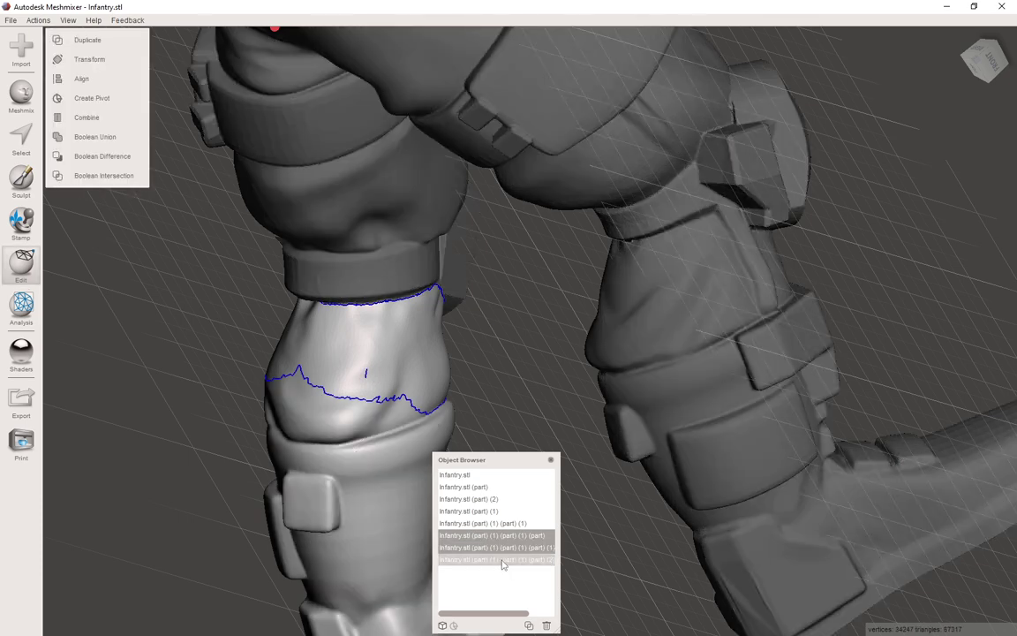
pyautogui.click(502, 560)
pyautogui.click(501, 547)
pyautogui.keyDown('shift'); pyautogui.click(501, 535); pyautogui.keyUp('shift')
pyautogui.keyDown('shift'); pyautogui.click(501, 523); pyautogui.keyUp('shift')
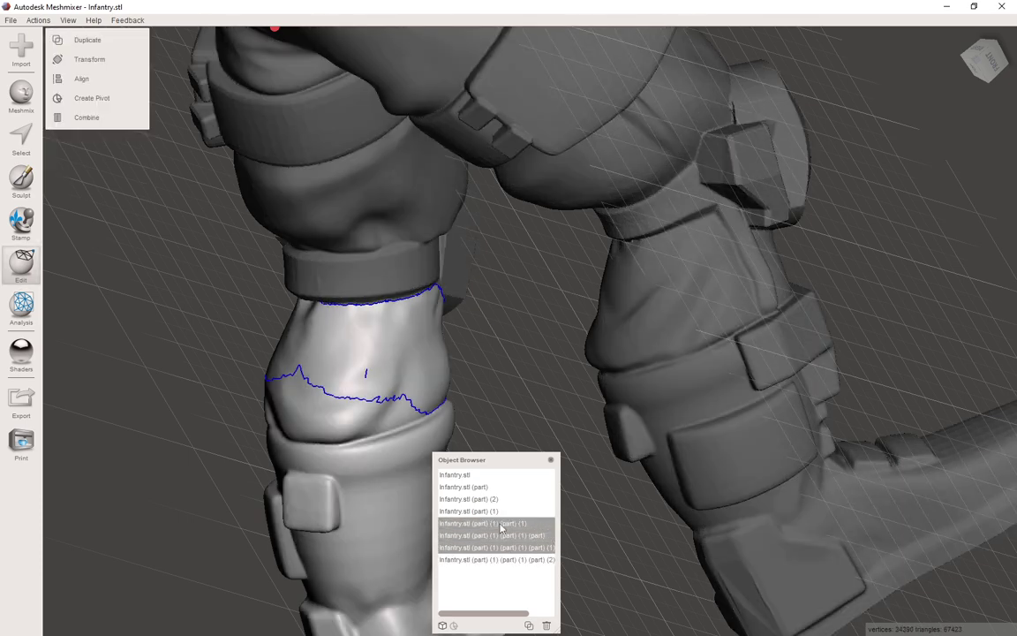
pyautogui.scroll(-5, 572, 318)
pyautogui.moveTo(576, 308); pyautogui.dragTo(282, 252, button='right')
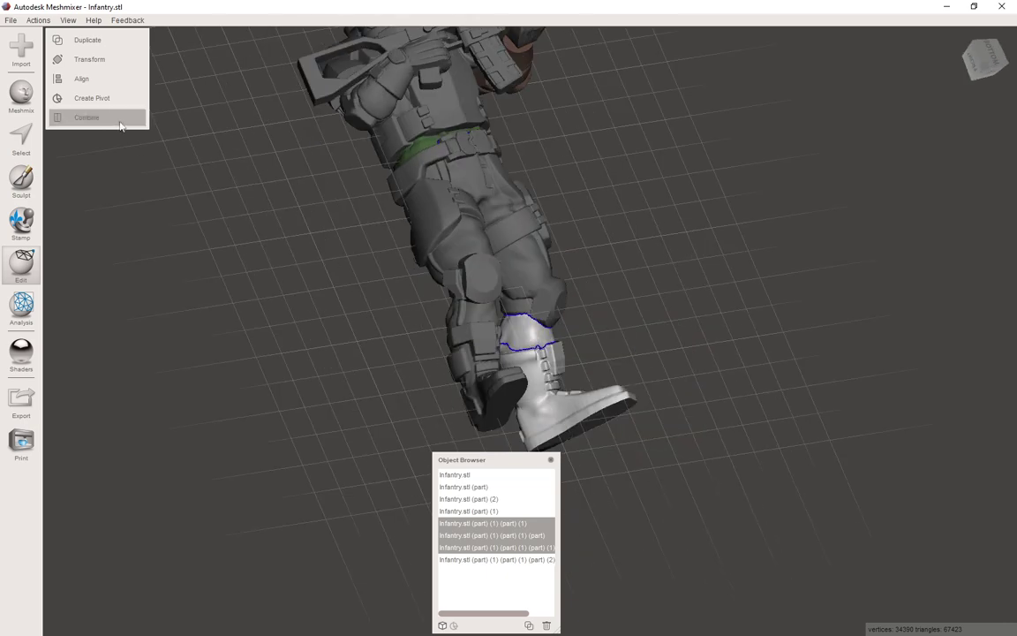
pyautogui.click(118, 125)
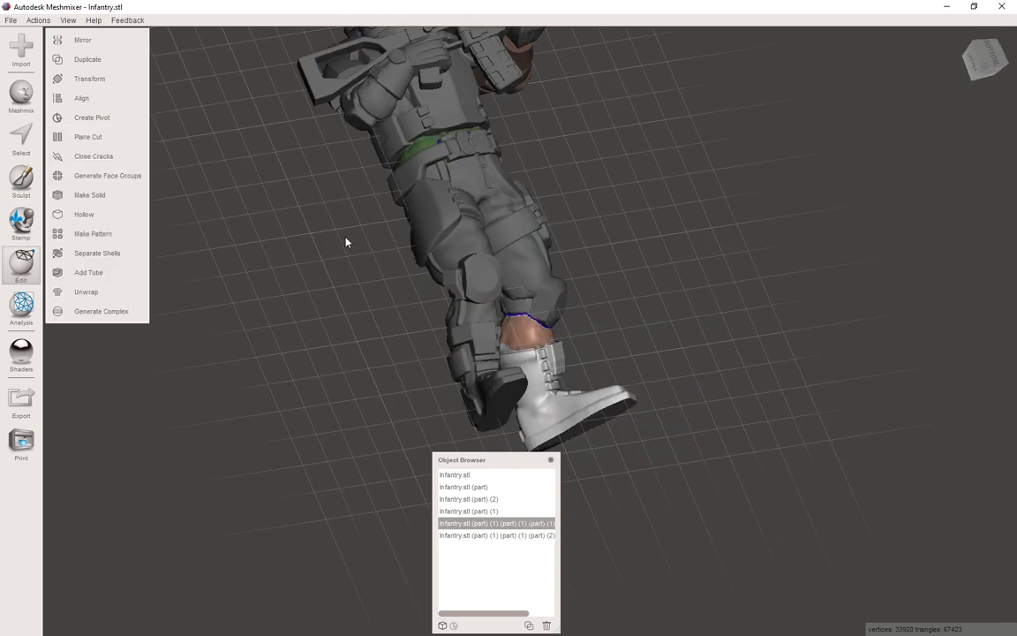
# - Bend the lower leg at the knee with Transform, rotating it 30.291° about X with offsets of 2.5145 mm in Y and 0.7588 mm in Z
pyautogui.moveTo(347, 241); pyautogui.dragTo(839, 243, button='right')
pyautogui.scroll(6, 610, 379)
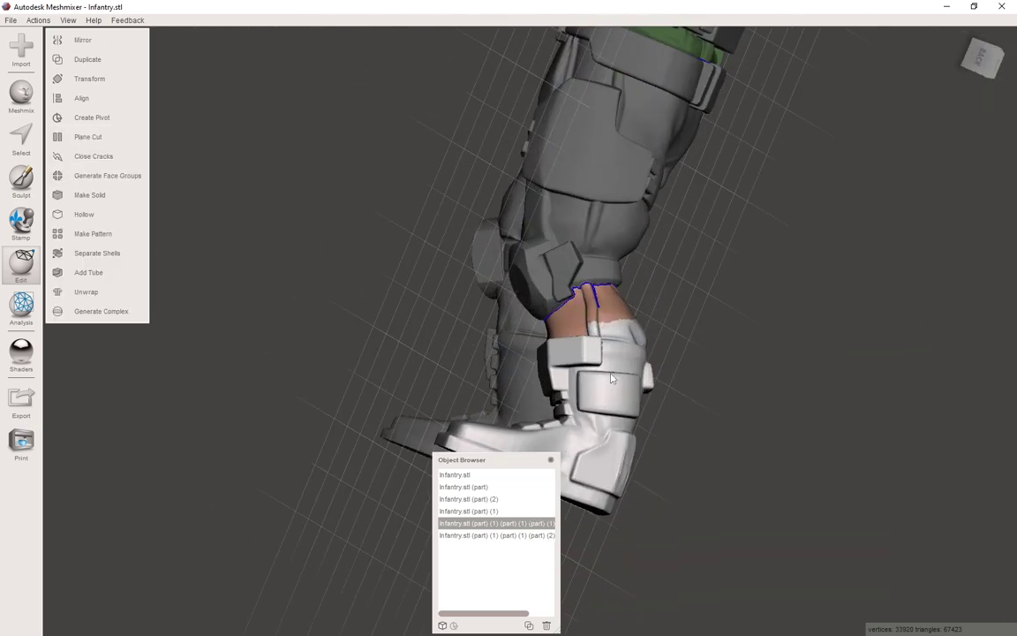
pyautogui.moveTo(646, 274); pyautogui.dragTo(646, 270, button='middle')
pyautogui.moveTo(512, 254); pyautogui.dragTo(487, 282, button='right')
pyautogui.press('t')
pyautogui.moveTo(492, 309); pyautogui.dragTo(543, 317)
pyautogui.moveTo(543, 318); pyautogui.dragTo(695, 191, button='right')
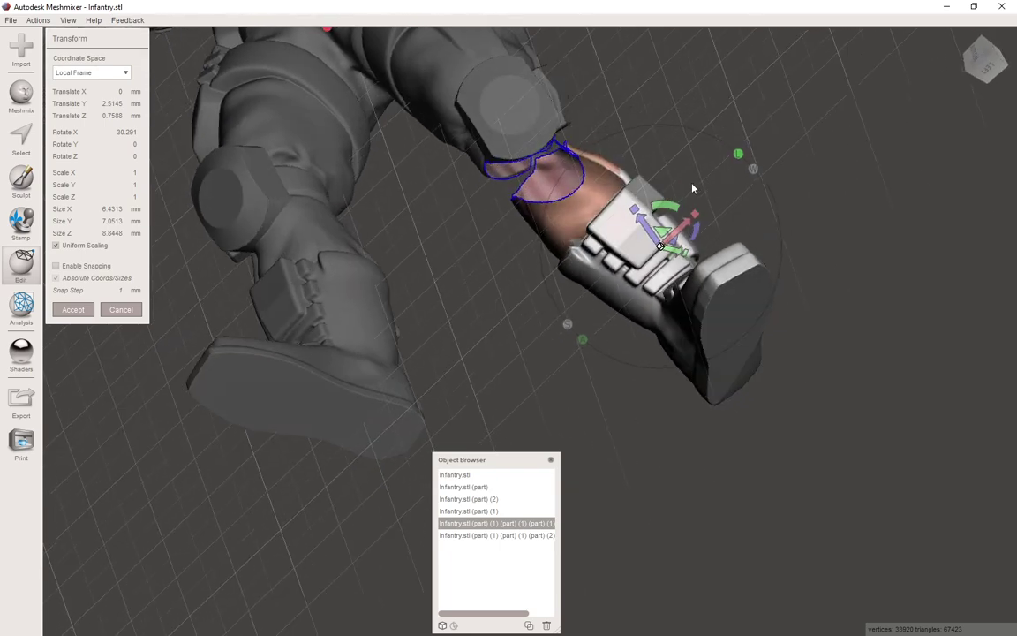
pyautogui.click(84, 314)
# - Combine the rotated lower leg with the belt and upper legs object
pyautogui.keyDown('shift'); pyautogui.click(466, 99); pyautogui.keyUp('shift')
pyautogui.moveTo(466, 99); pyautogui.dragTo(357, 248, button='right')
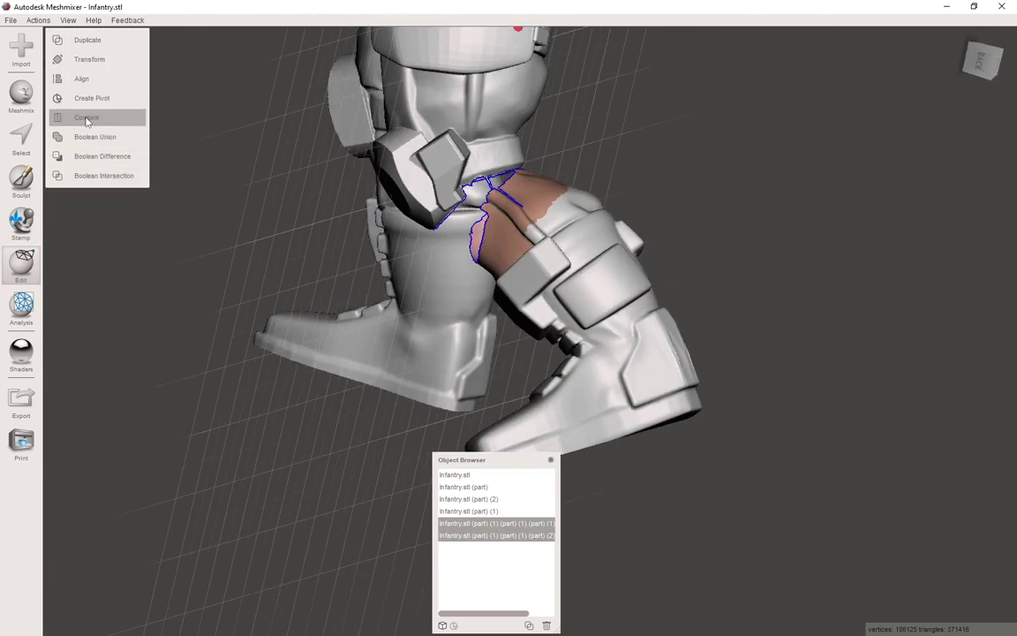
pyautogui.scroll(5, 506, 171)
pyautogui.moveTo(507, 171); pyautogui.dragTo(608, 106, button='right')
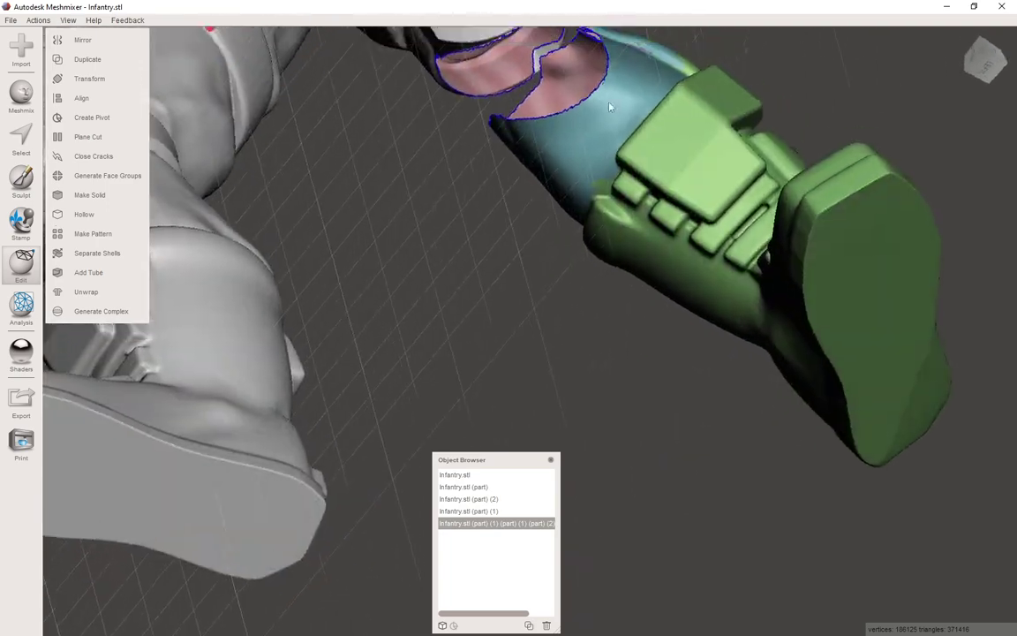
# - Select facing patches on the knee guard's lower rim and the calf's front upper edge, using brush size 27 and crease angle threshold 0
pyautogui.moveTo(609, 106); pyautogui.dragTo(589, 236, button='middle')
pyautogui.moveTo(590, 237)
pyautogui.mouseDown(button='right')
pyautogui.moveTo(563, 159)
pyautogui.moveTo(360, 171)
pyautogui.mouseUp(button='right')
pyautogui.press('s')
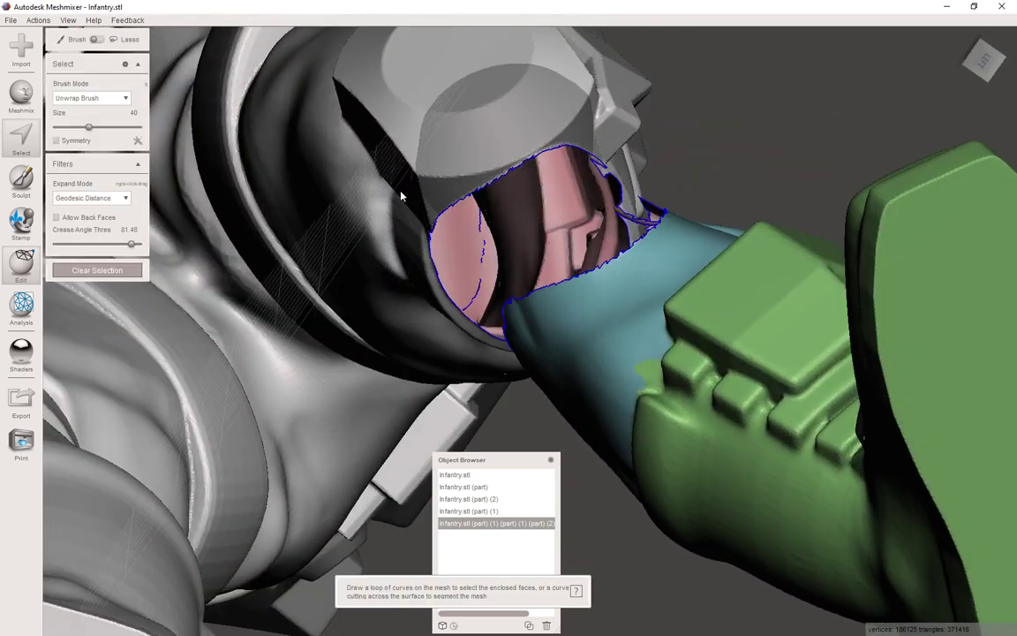
pyautogui.moveTo(89, 127); pyautogui.dragTo(78, 128)
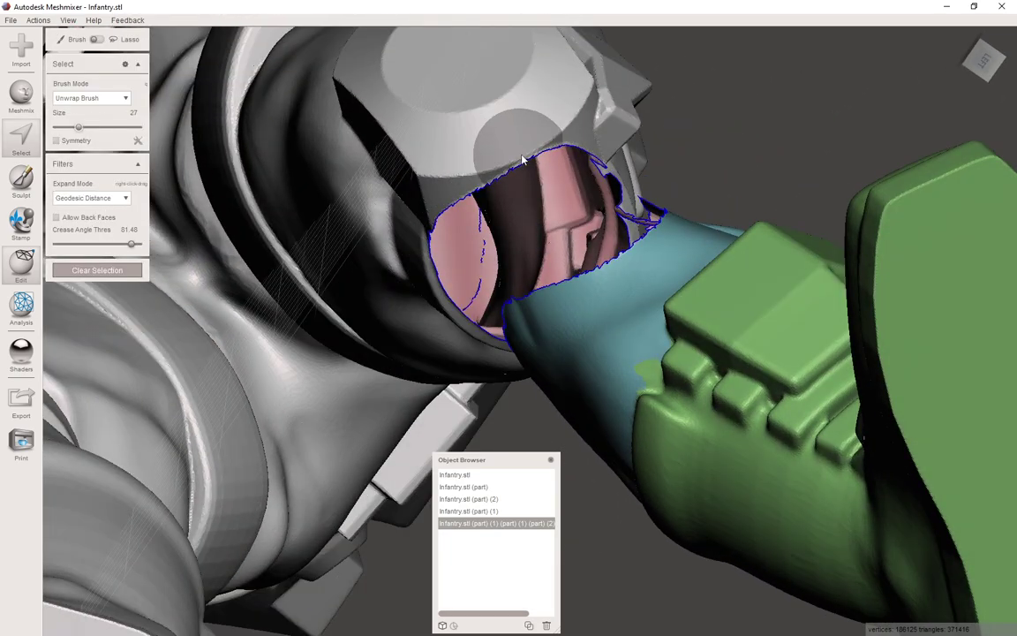
pyautogui.click(522, 160)
pyautogui.click(628, 269)
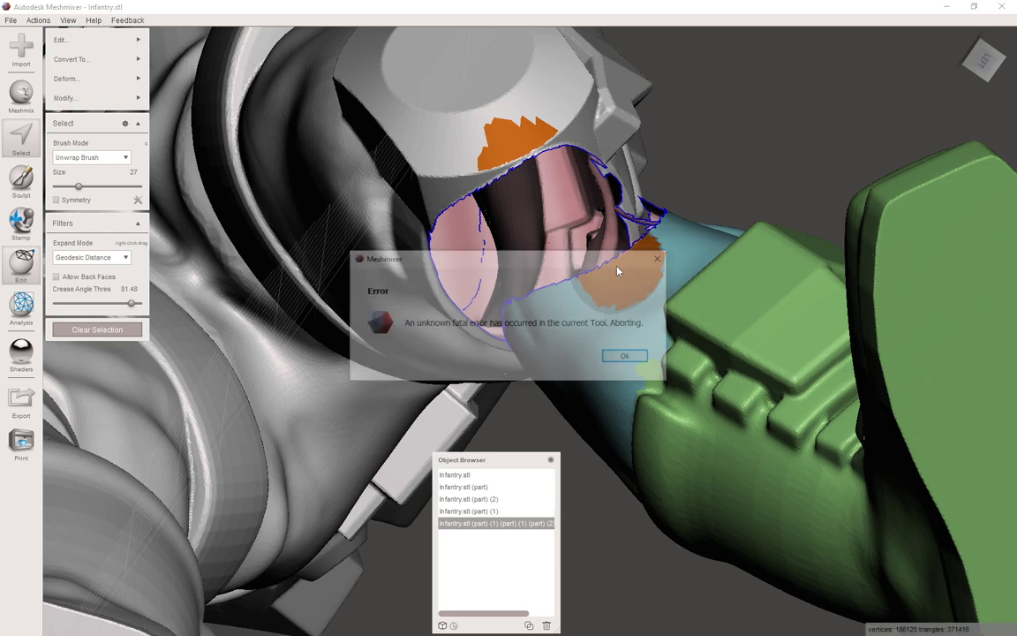
pyautogui.click(628, 357)
pyautogui.moveTo(457, 166); pyautogui.dragTo(415, 186, button='right')
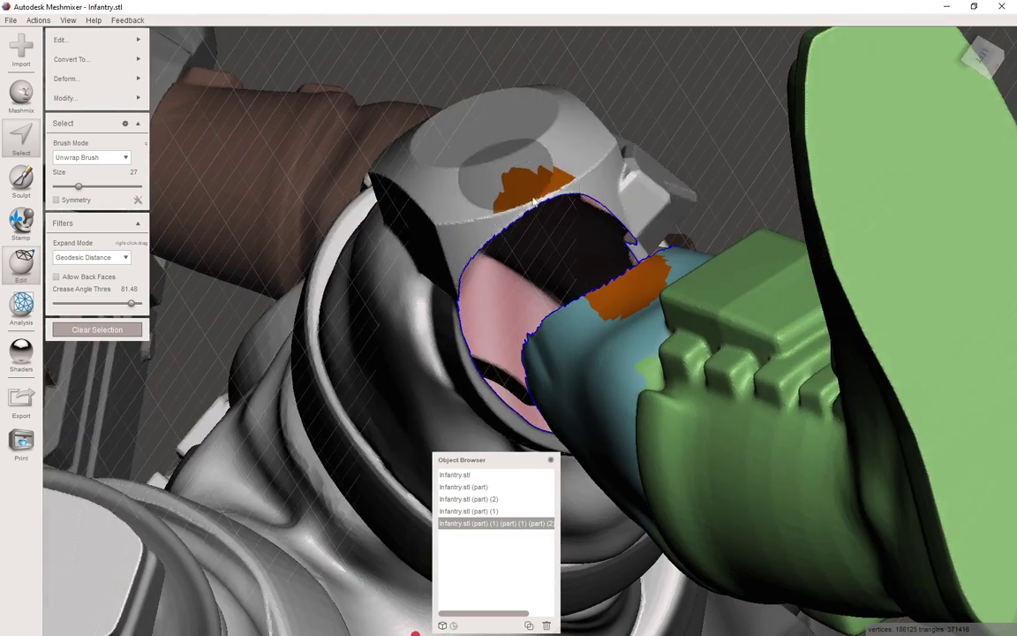
pyautogui.moveTo(59, 305); pyautogui.dragTo(53, 305)
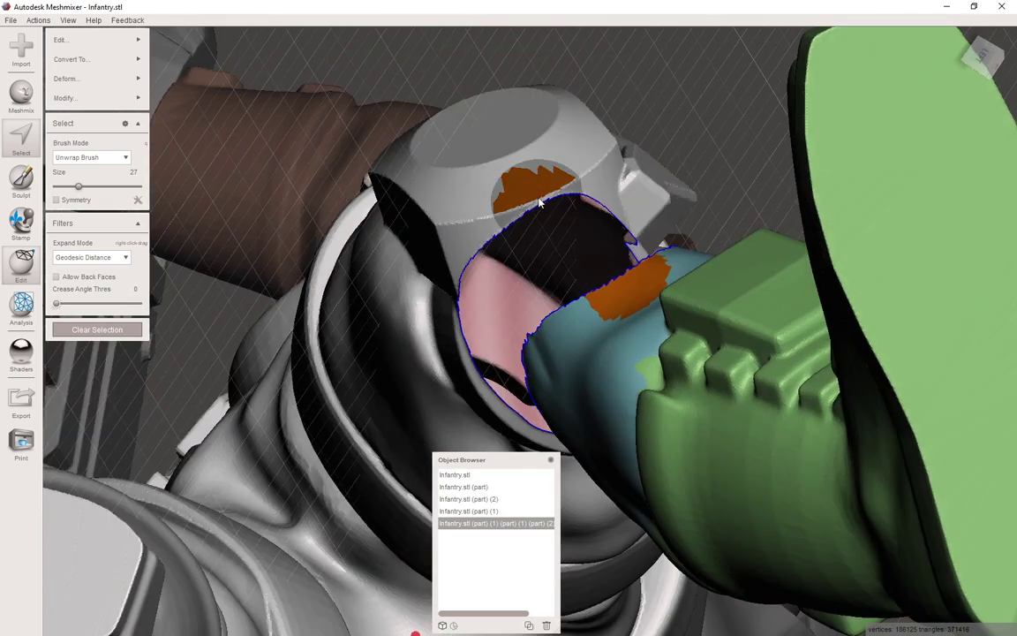
pyautogui.click(619, 283)
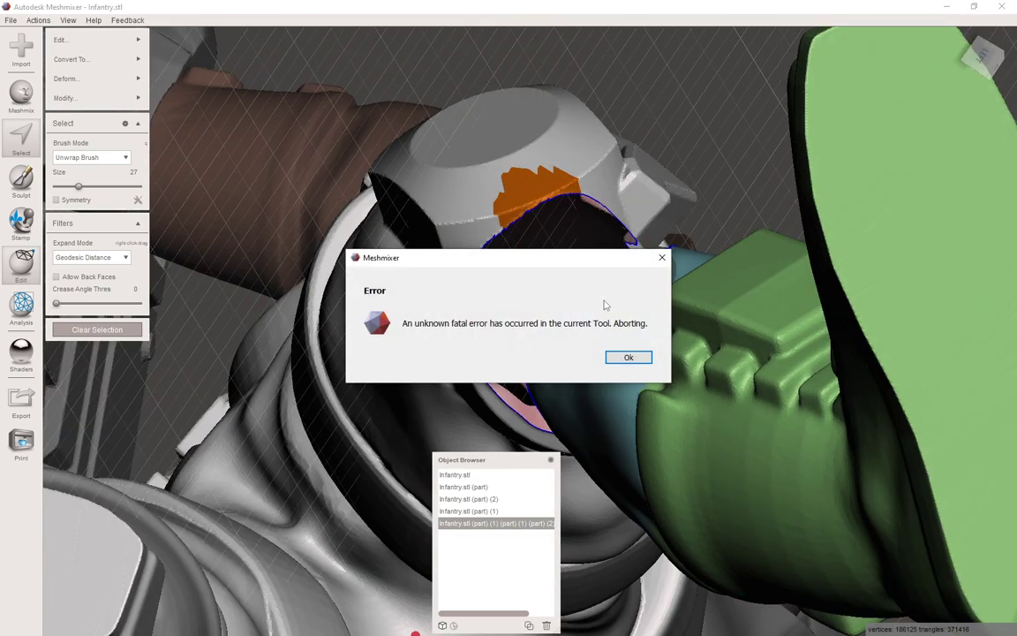
pyautogui.click(627, 355)
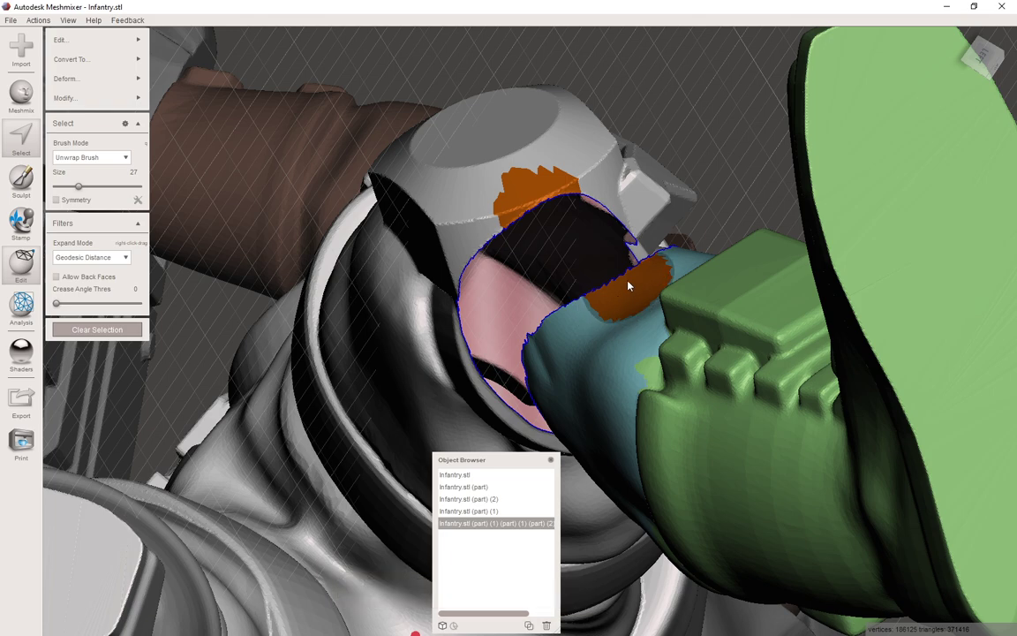
# - Bridge the selected patches across the front of the knee gap with Refine 50
pyautogui.hotkey('ctrl', 'b')
pyautogui.moveTo(612, 299); pyautogui.dragTo(594, 322, button='right')
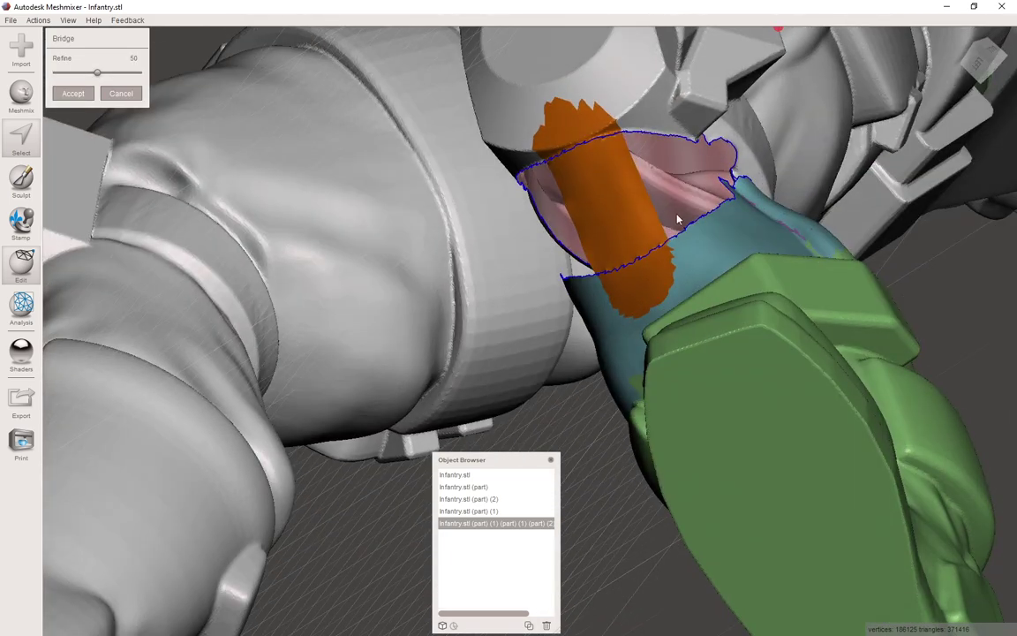
pyautogui.moveTo(677, 219); pyautogui.dragTo(618, 265, button='right')
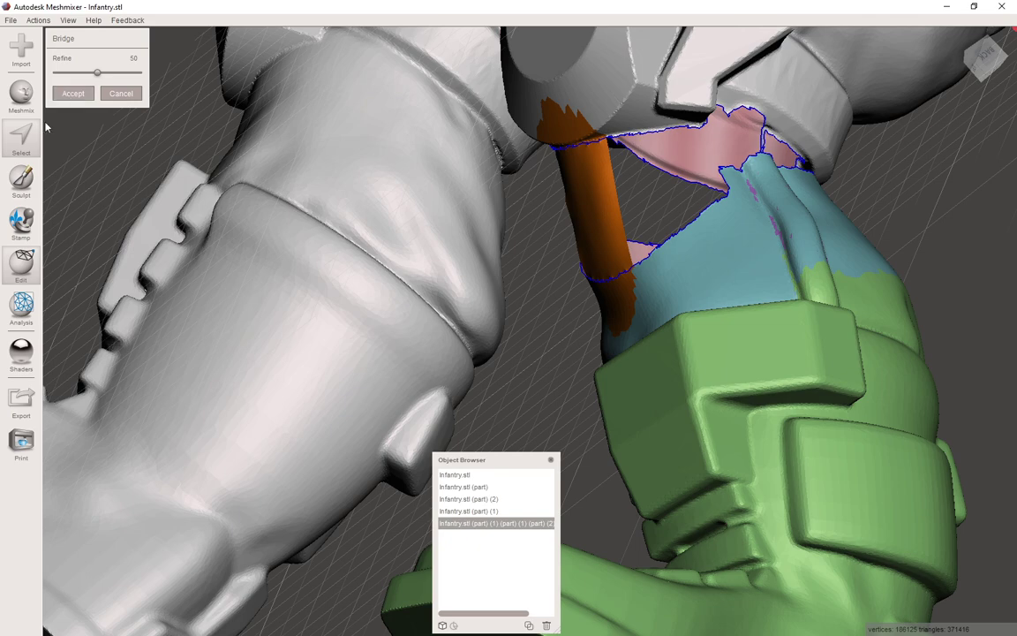
pyautogui.moveTo(689, 308); pyautogui.dragTo(814, 179, button='right')
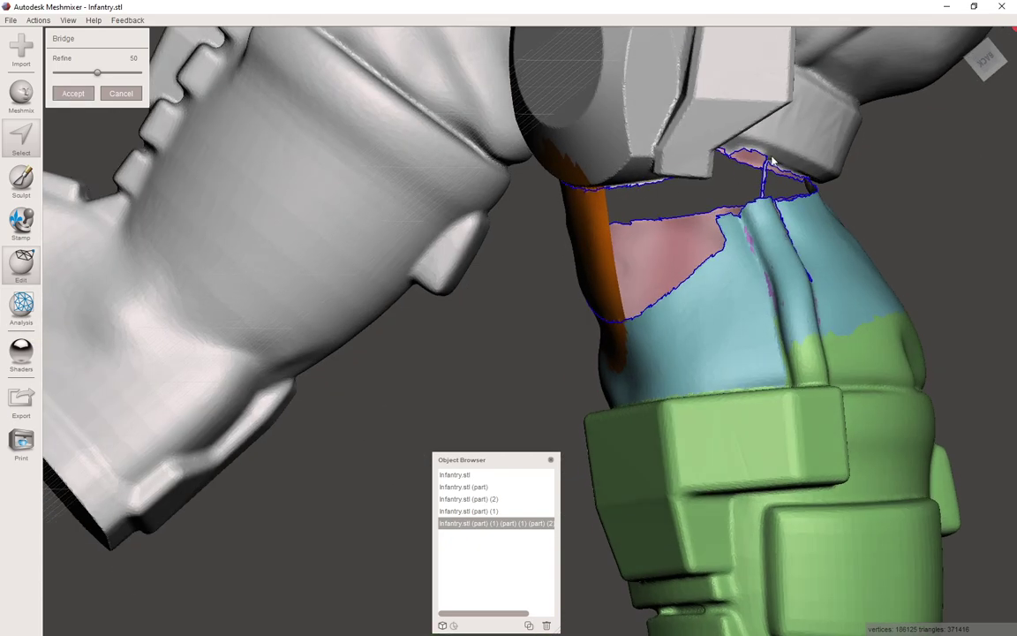
pyautogui.moveTo(679, 303); pyautogui.dragTo(119, 148, button='right')
pyautogui.click(74, 93)
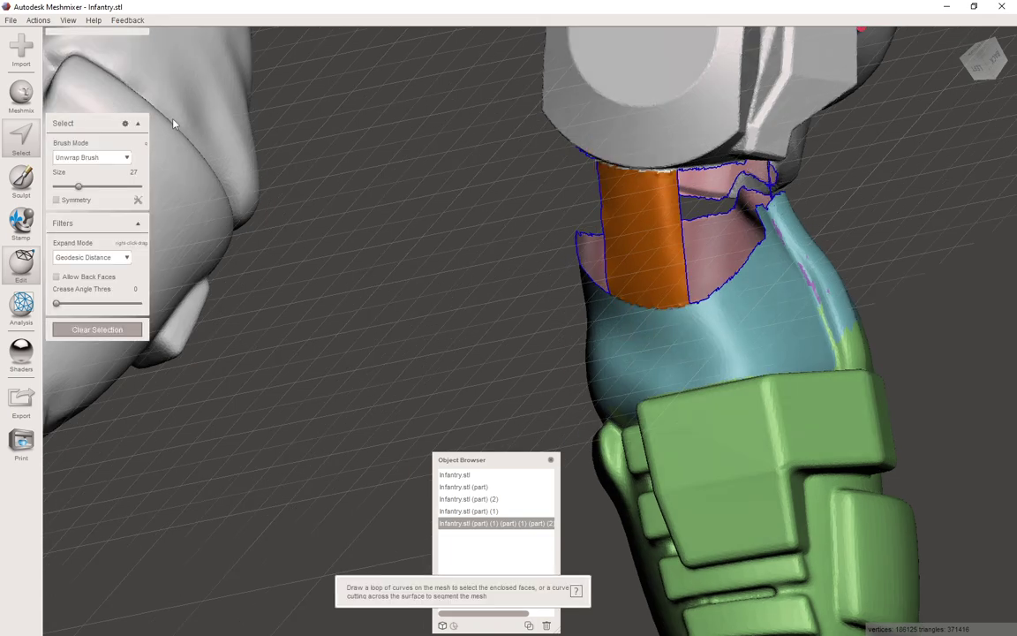
# - Select facing patches on the thigh cuff and the calf's upper edge beside the first bridge, and bridge them with Refine 50
pyautogui.moveTo(600, 260); pyautogui.dragTo(854, 281, button='right')
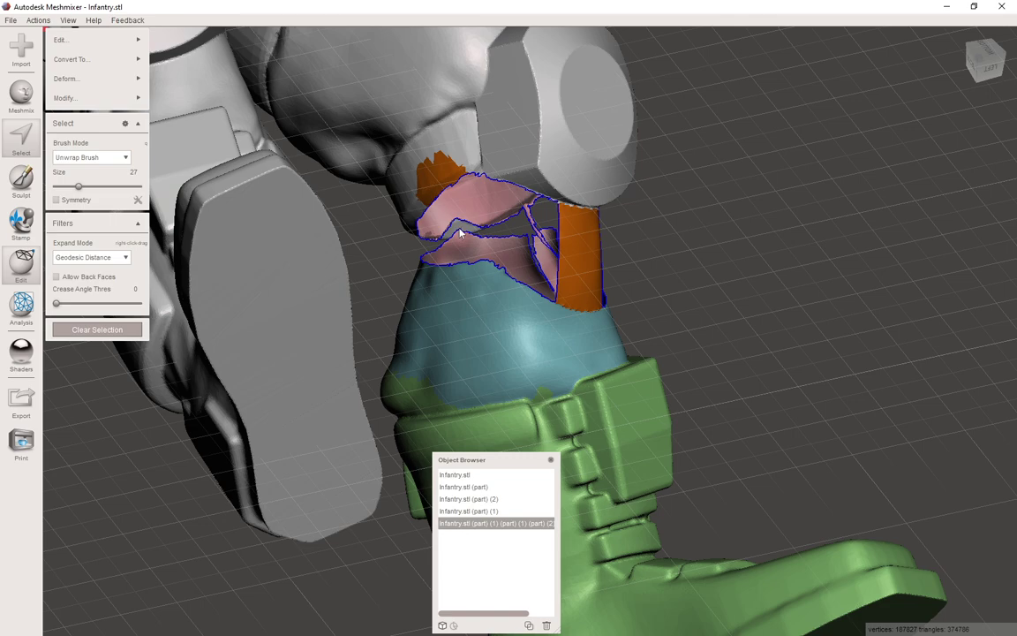
pyautogui.press('Escape')
pyautogui.press('s')
pyautogui.click(441, 184)
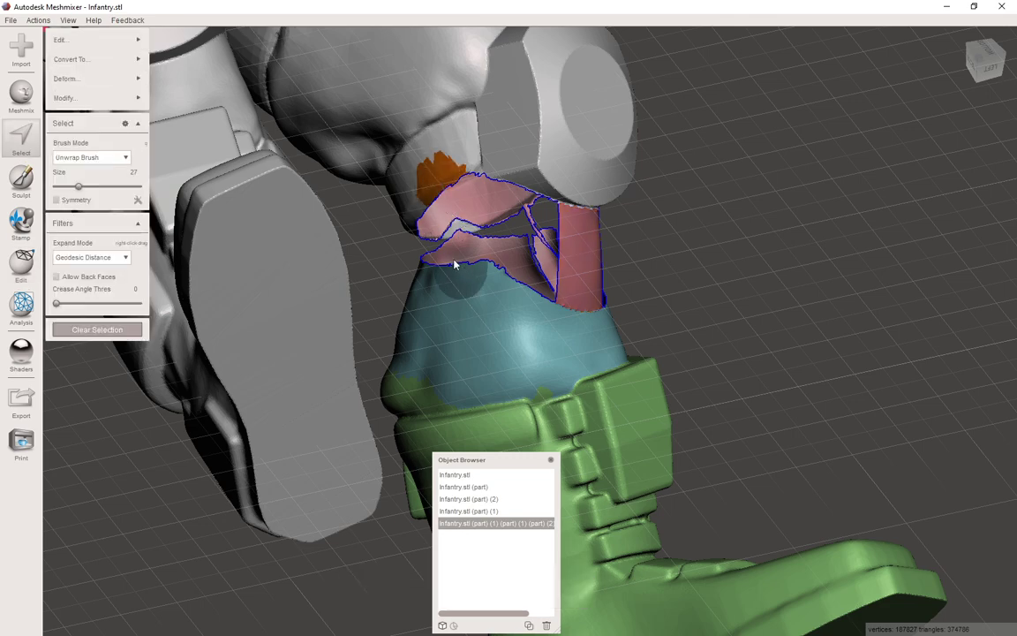
pyautogui.hotkey('ctrl', 'b')
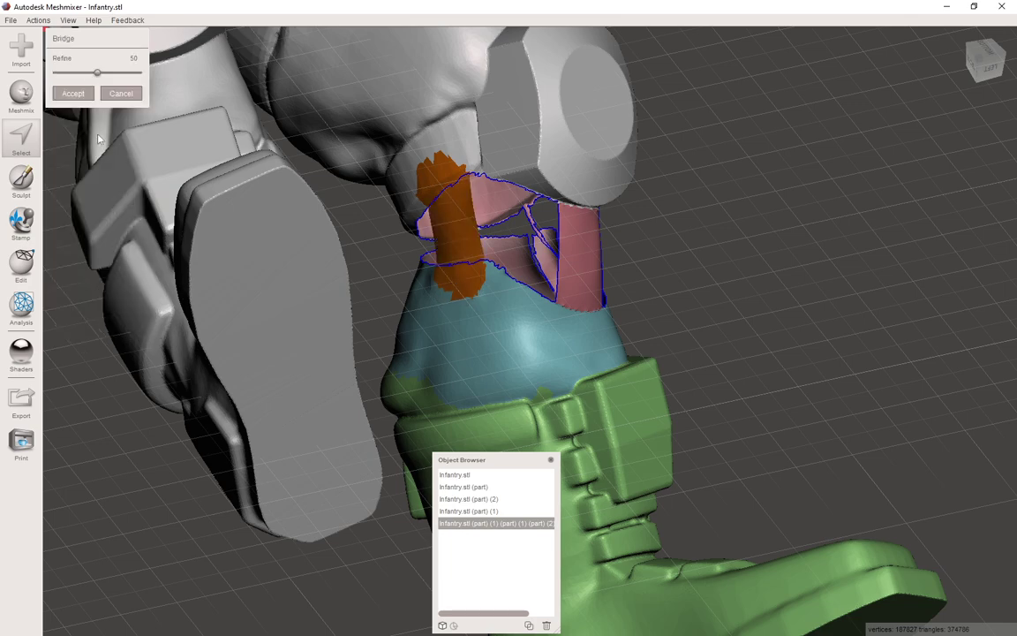
pyautogui.click(75, 94)
pyautogui.moveTo(521, 169); pyautogui.dragTo(351, 218, button='right')
pyautogui.press('Escape')
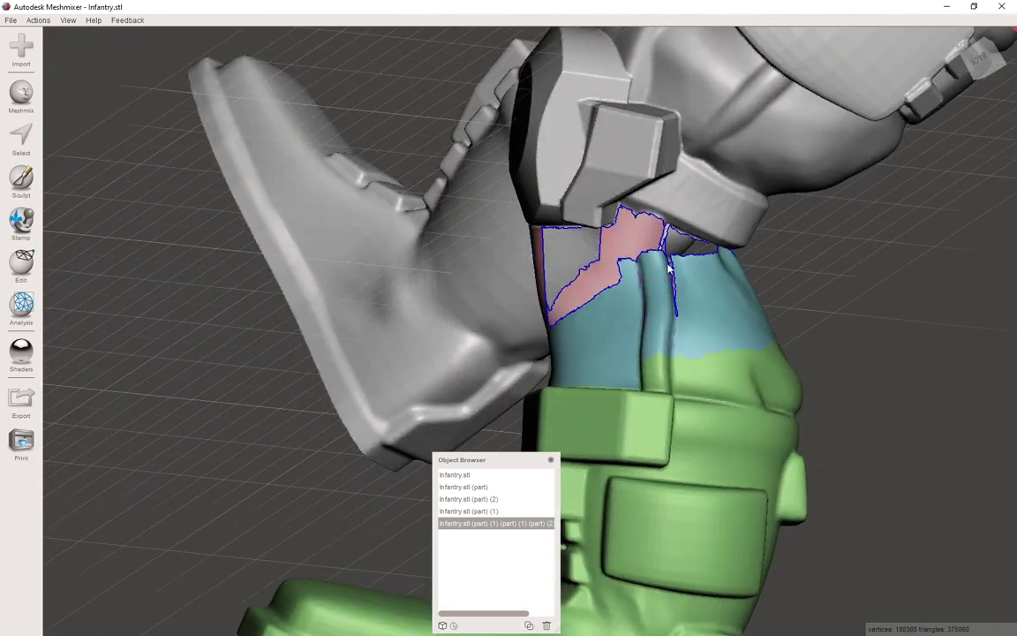
pyautogui.moveTo(669, 265); pyautogui.dragTo(664, 229, button='right')
pyautogui.press('s')
pyautogui.scroll(5, 664, 226)
pyautogui.click(746, 101)
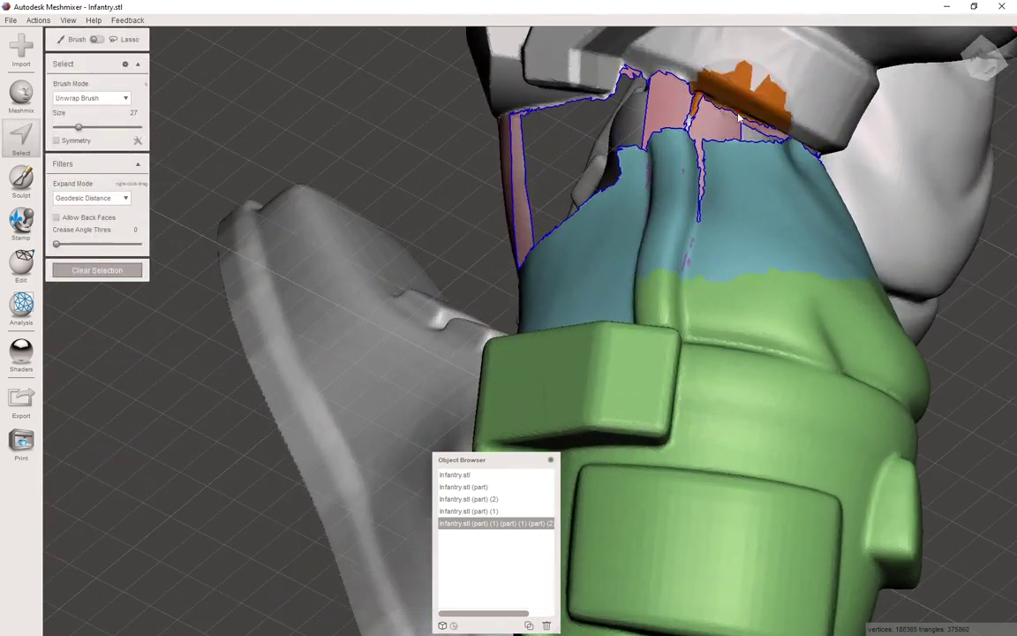
pyautogui.click(739, 152)
pyautogui.moveTo(740, 155); pyautogui.dragTo(738, 159)
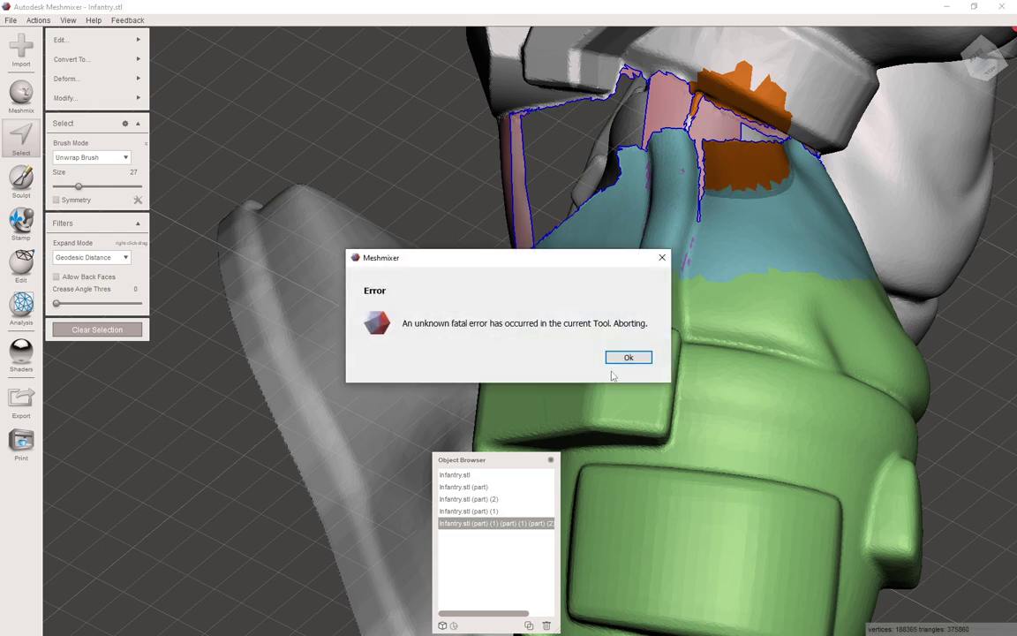
pyautogui.click(626, 358)
pyautogui.press('Escape')
# - Using selection brush size 10, mark small facing patches on the thigh cuff and calf behind the knee and bridge them with Refine 50
pyautogui.press('s')
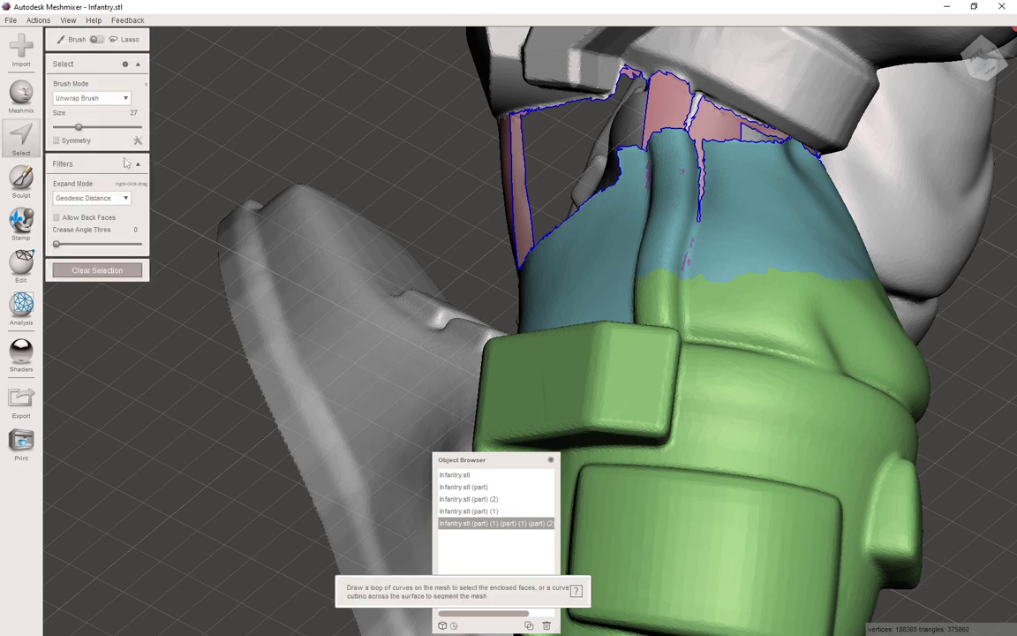
pyautogui.click(65, 128)
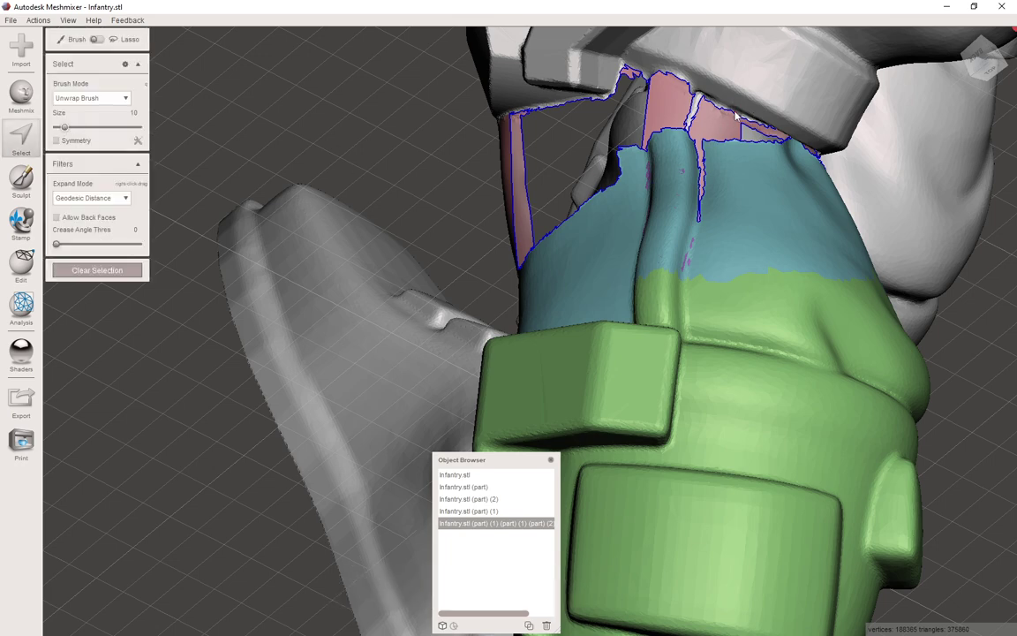
pyautogui.click(740, 121)
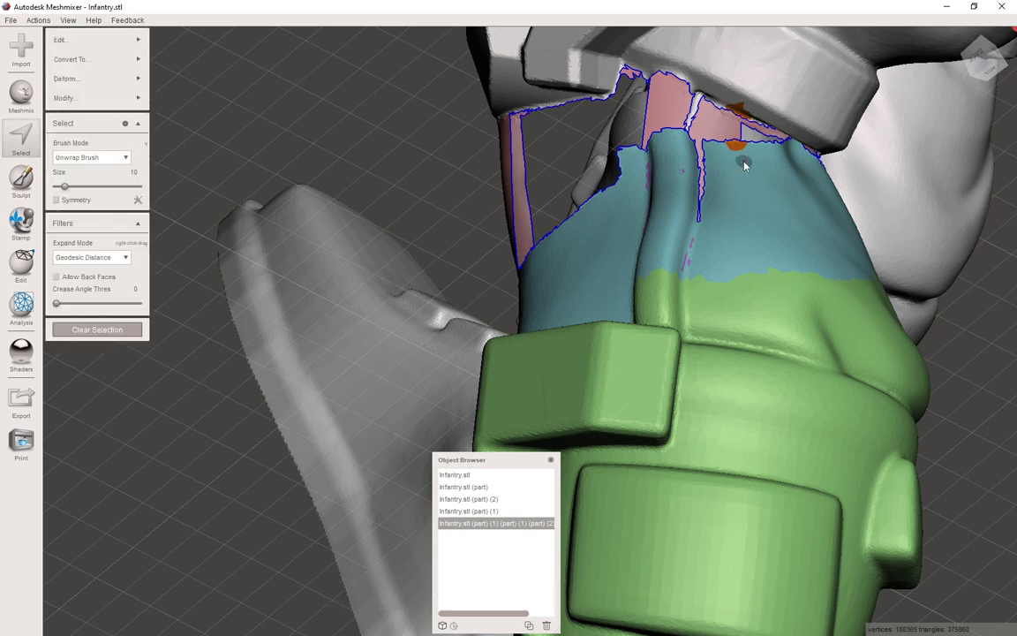
pyautogui.hotkey('ctrl', 'b')
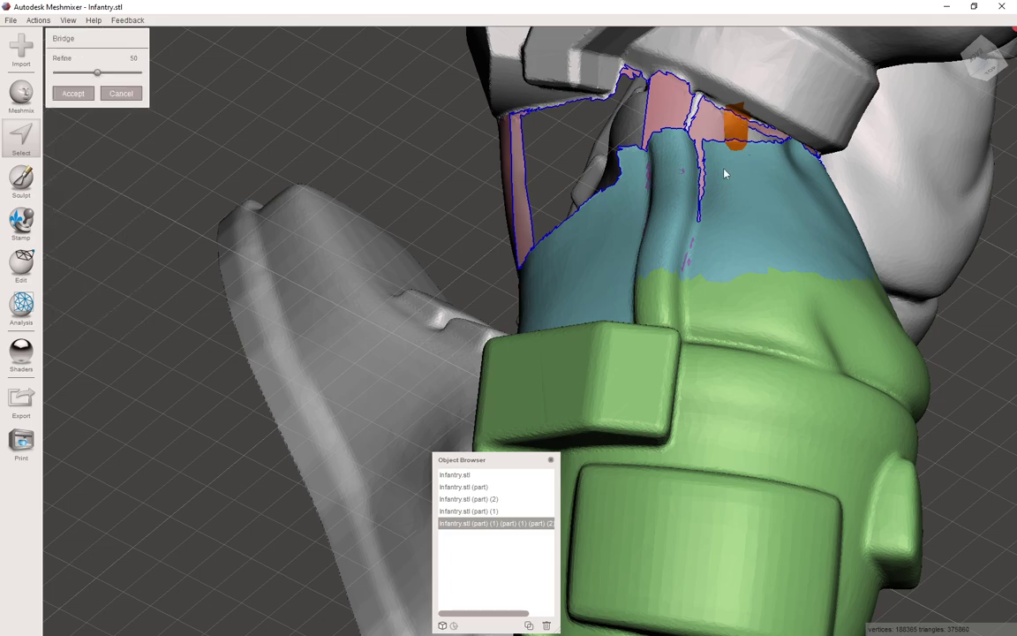
pyautogui.click(73, 94)
# - Fill the remaining holes between the bridges around the knee using Inspector in Flat Fill mode
pyautogui.keyDown('alt'); pyautogui.moveTo(795, 188); pyautogui.dragTo(774, 190); pyautogui.keyUp('alt')
pyautogui.moveTo(774, 189); pyautogui.dragTo(233, 196, button='right')
pyautogui.click(22, 305)
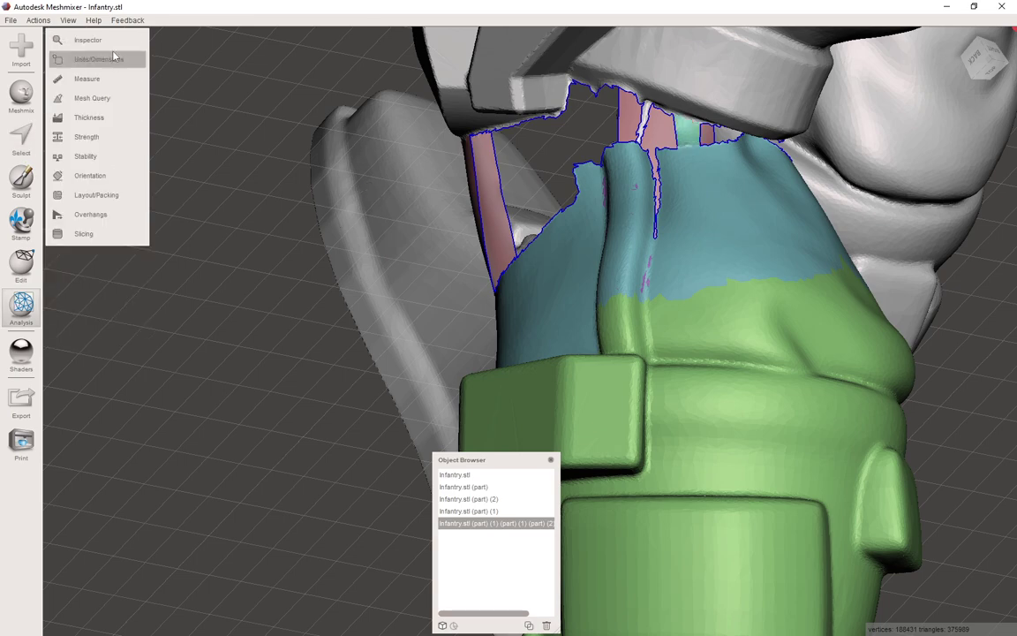
pyautogui.click(70, 39)
pyautogui.scroll(-4, 733, 273)
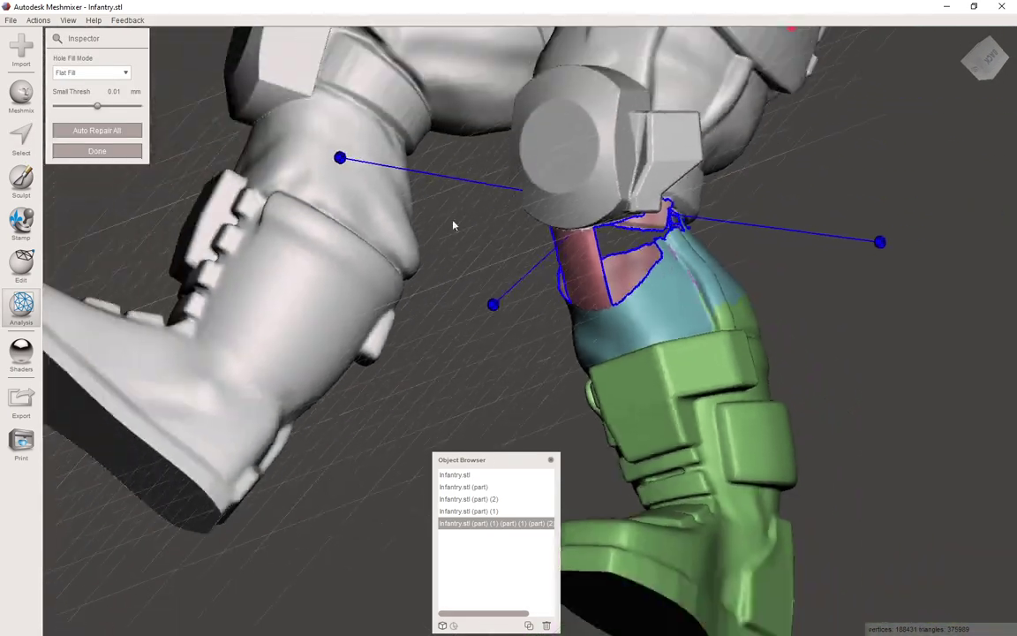
pyautogui.moveTo(546, 311); pyautogui.dragTo(540, 196, button='right')
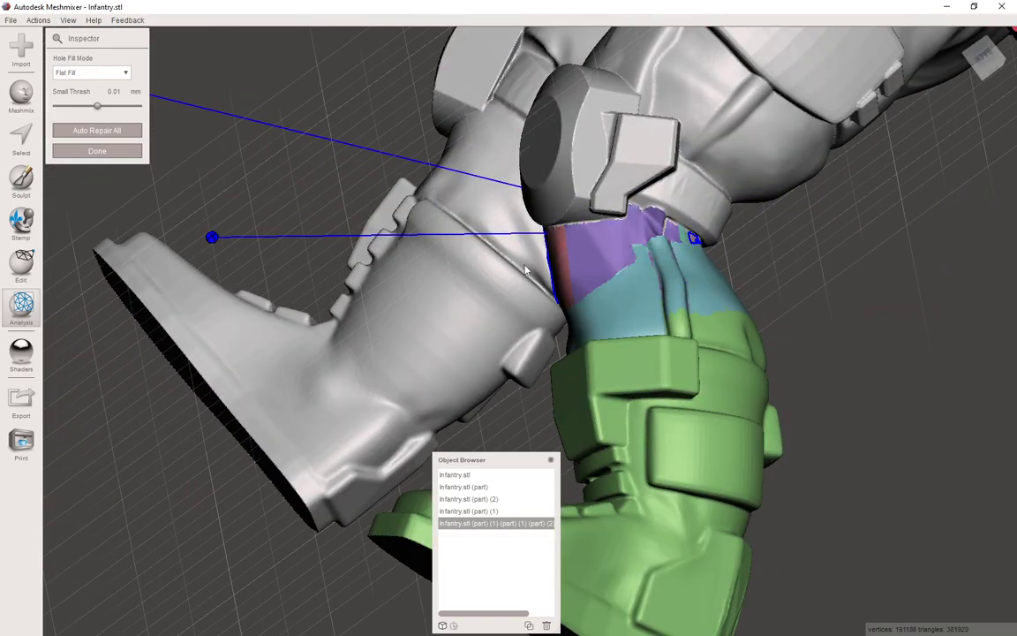
pyautogui.moveTo(558, 245); pyautogui.dragTo(664, 284, button='right')
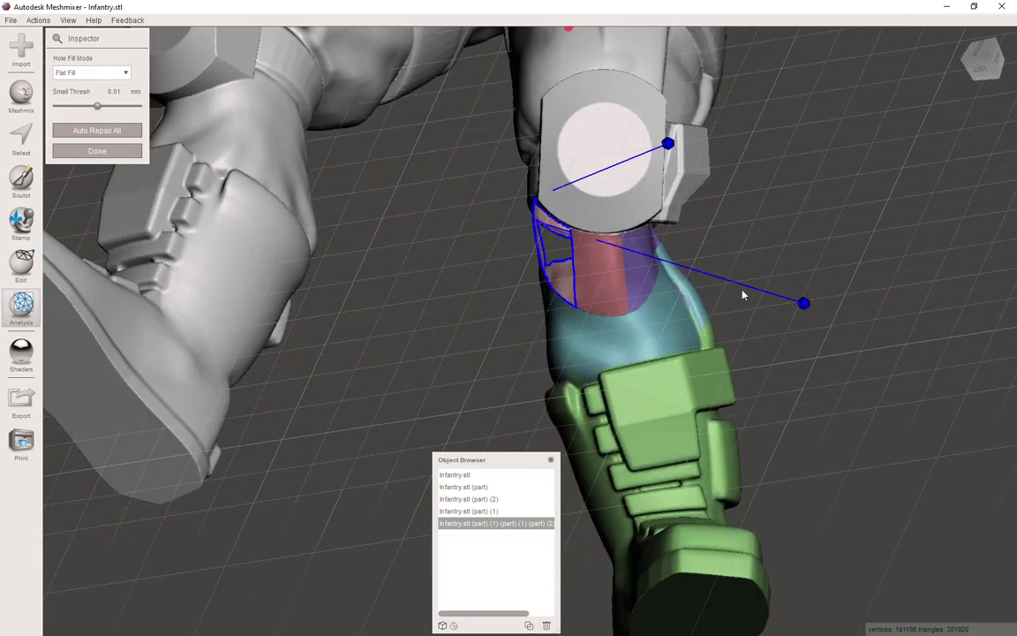
pyautogui.moveTo(643, 296); pyautogui.dragTo(834, 193, button='right')
pyautogui.click(97, 129)
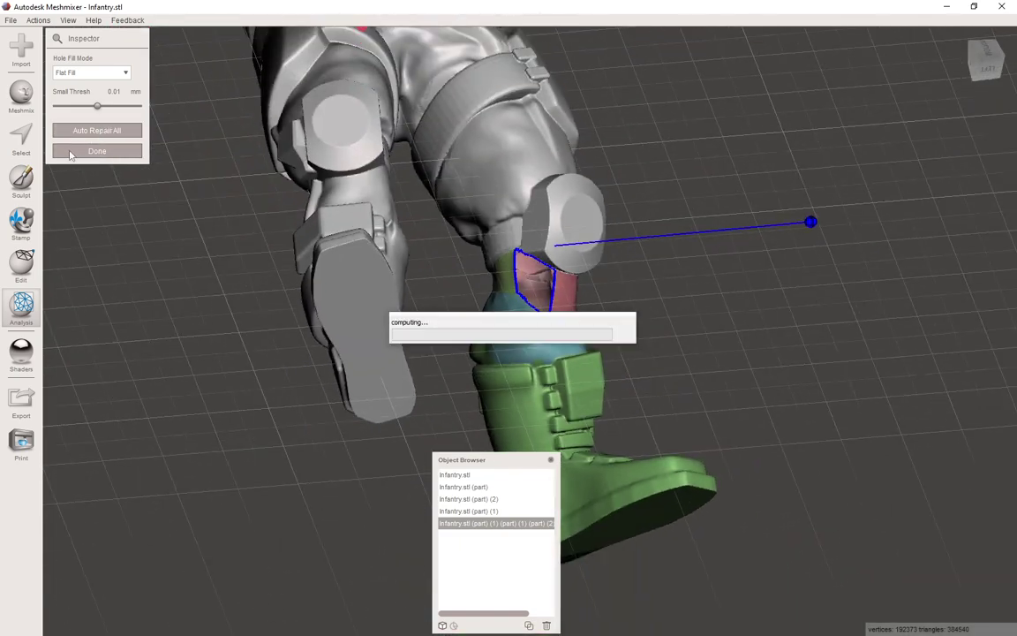
# - Smooth the filled surfaces beside and below the knee guard with a sculpting brush at strength 60 and size 29
pyautogui.moveTo(615, 242); pyautogui.dragTo(382, 256, button='right')
pyautogui.scroll(10, 381, 256)
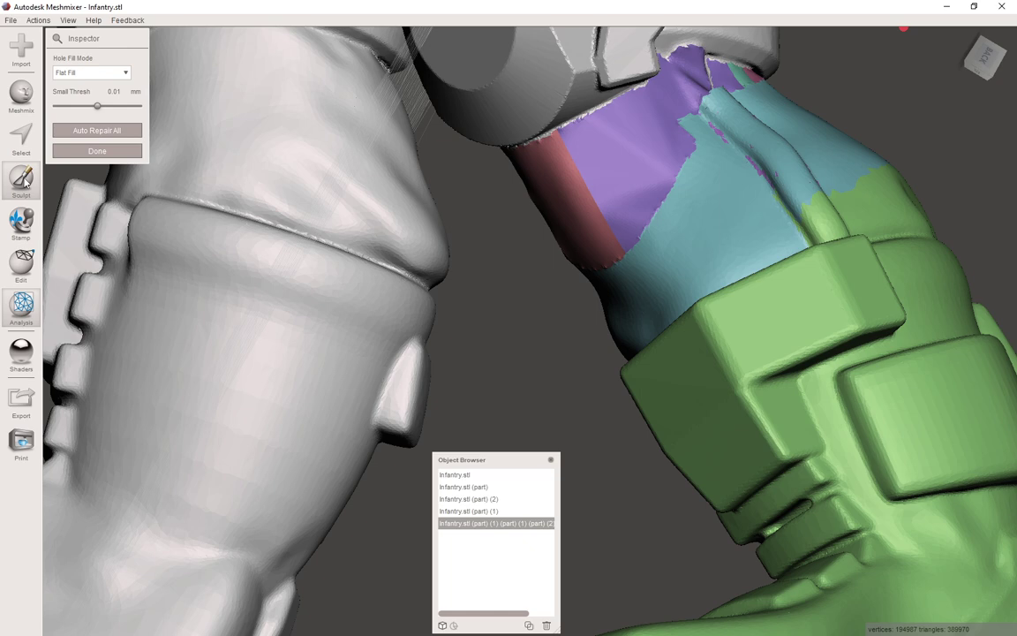
pyautogui.click(22, 179)
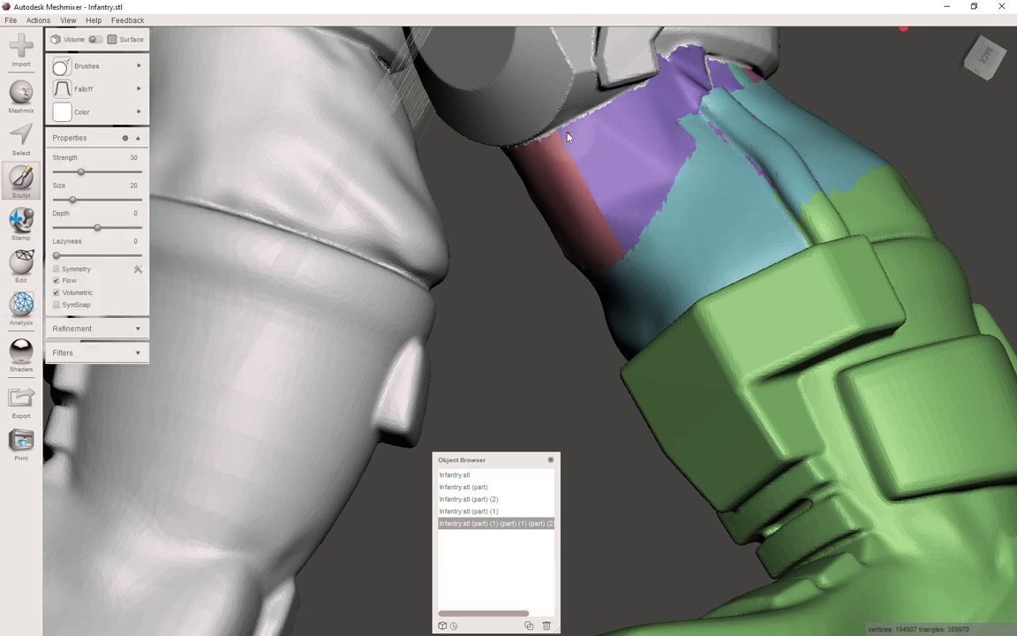
pyautogui.moveTo(596, 190); pyautogui.dragTo(644, 236, button='right')
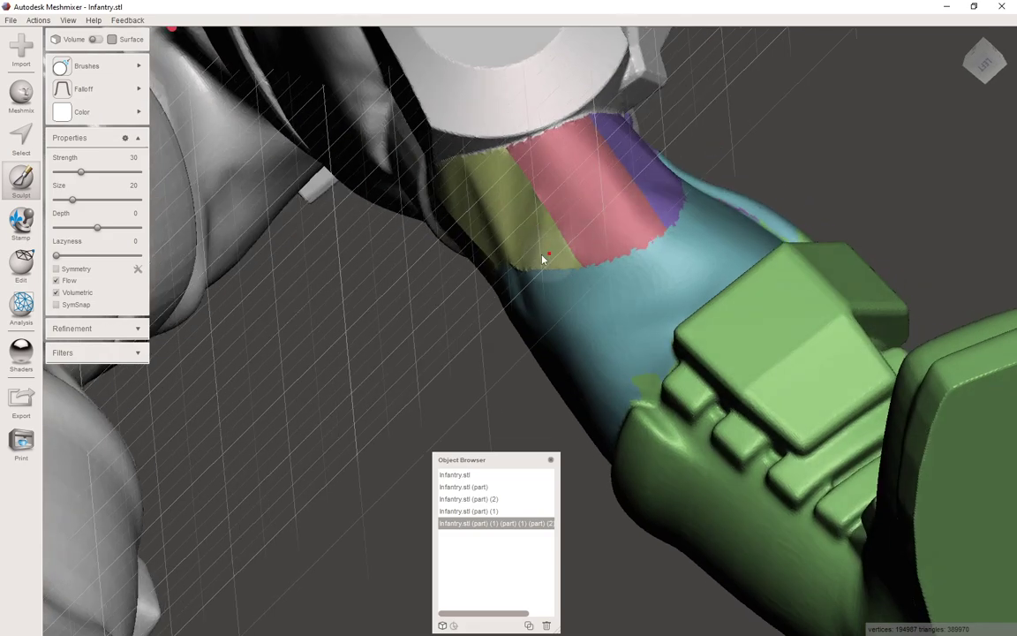
pyautogui.moveTo(527, 242)
pyautogui.mouseDown(button='right')
pyautogui.moveTo(597, 188)
pyautogui.moveTo(402, 265)
pyautogui.mouseUp(button='right')
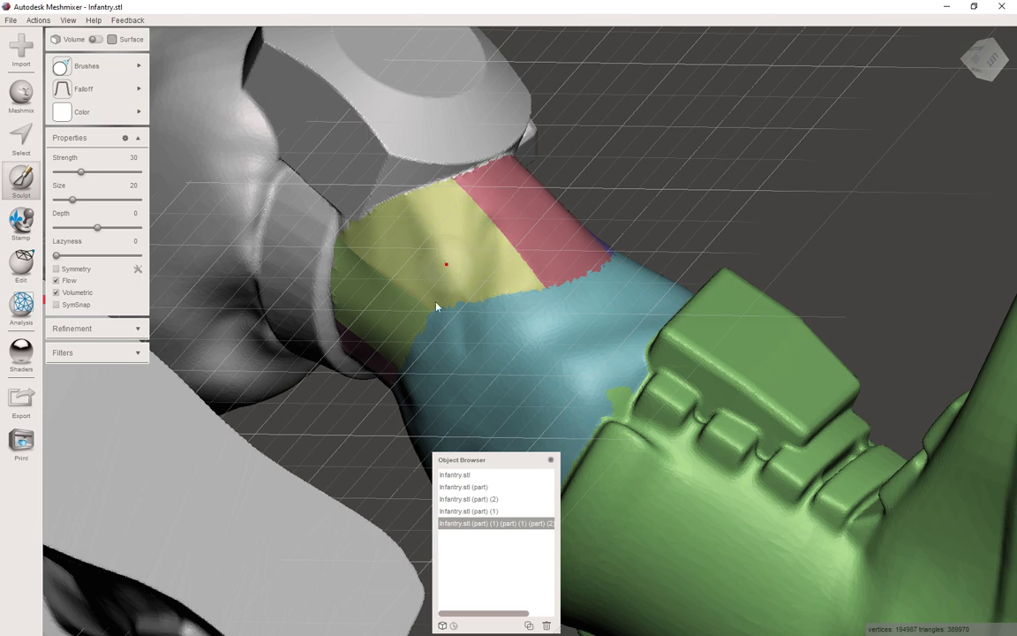
pyautogui.moveTo(79, 202); pyautogui.dragTo(80, 202)
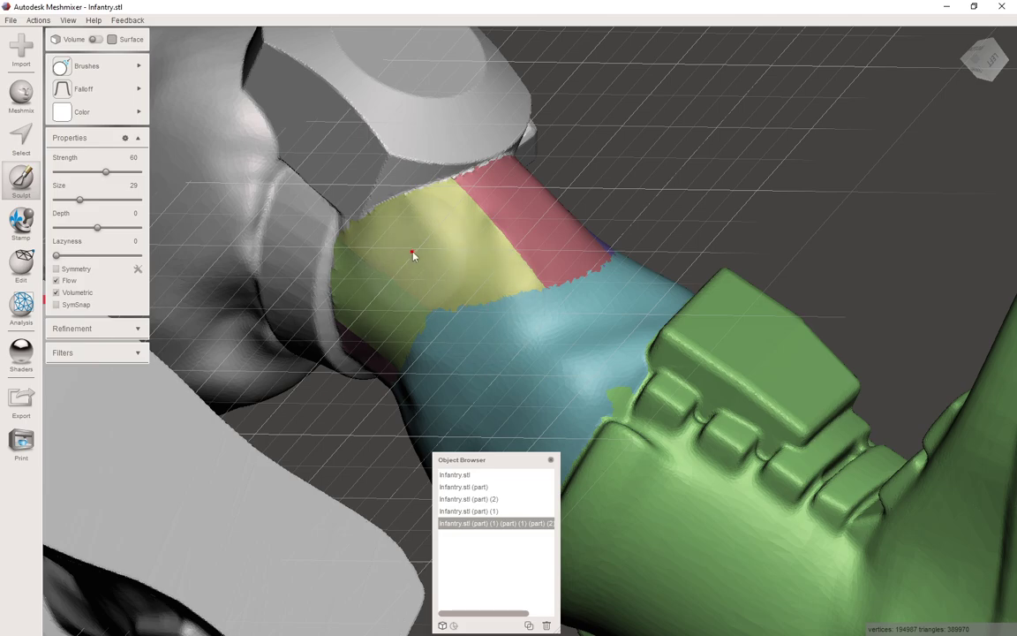
pyautogui.moveTo(413, 255)
pyautogui.mouseDown(button='right')
pyautogui.moveTo(465, 284)
pyautogui.moveTo(416, 331)
pyautogui.mouseUp(button='right')
# - Smooth the filled surface at the upper end of the raised calf fold with the sculpting brush at strength 60 and size 16
pyautogui.moveTo(332, 437); pyautogui.dragTo(483, 289, button='right')
pyautogui.moveTo(70, 202); pyautogui.dragTo(71, 202)
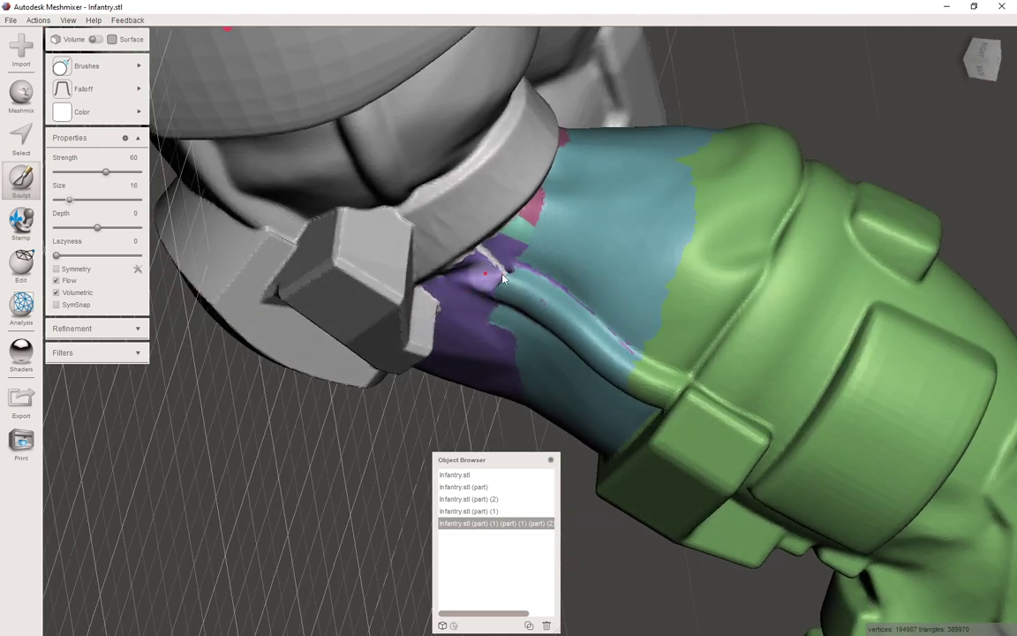
pyautogui.moveTo(505, 279); pyautogui.dragTo(542, 301, button='right')
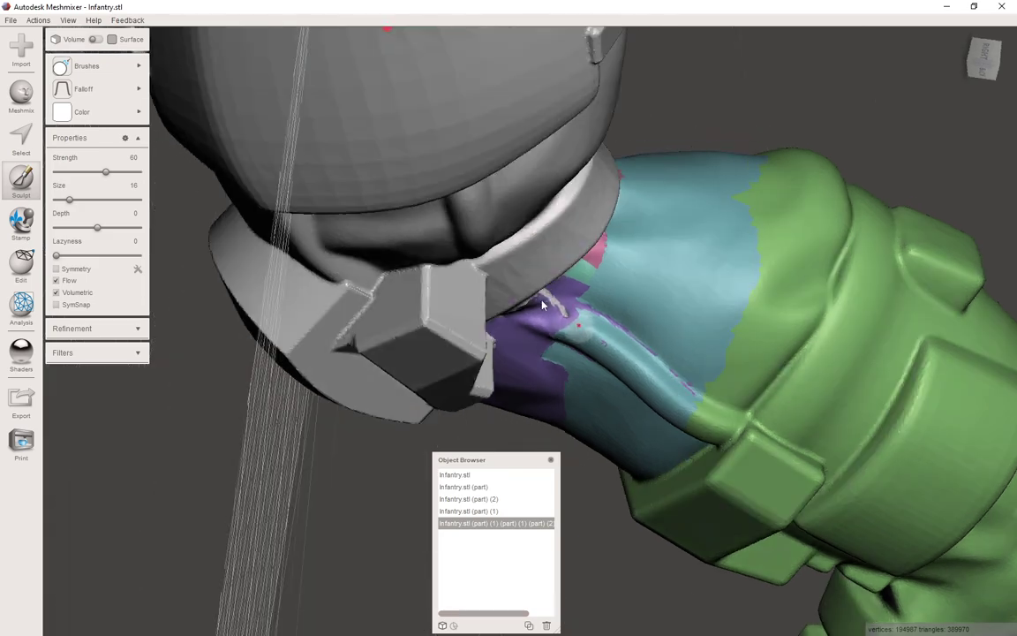
pyautogui.scroll(5, 664, 397)
pyautogui.moveTo(658, 356); pyautogui.dragTo(707, 374, button='right')
pyautogui.moveTo(708, 374); pyautogui.dragTo(590, 180, button='middle')
pyautogui.moveTo(641, 293)
pyautogui.mouseDown()
pyautogui.moveTo(642, 284)
pyautogui.moveTo(640, 304)
pyautogui.mouseUp()
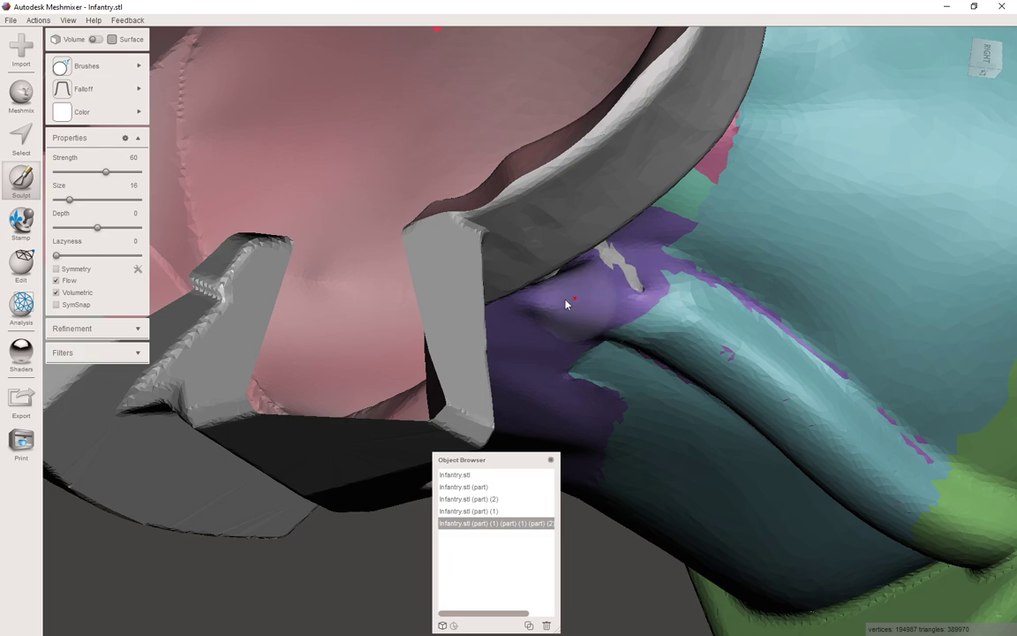
# - Using selection brush size 7, select and delete the faces around the small pit at the fold's upper end, including the leftover fragment inside
pyautogui.moveTo(599, 280); pyautogui.dragTo(581, 252, button='right')
pyautogui.moveTo(596, 260); pyautogui.dragTo(607, 289, button='middle')
pyautogui.moveTo(605, 288); pyautogui.dragTo(468, 128, button='right')
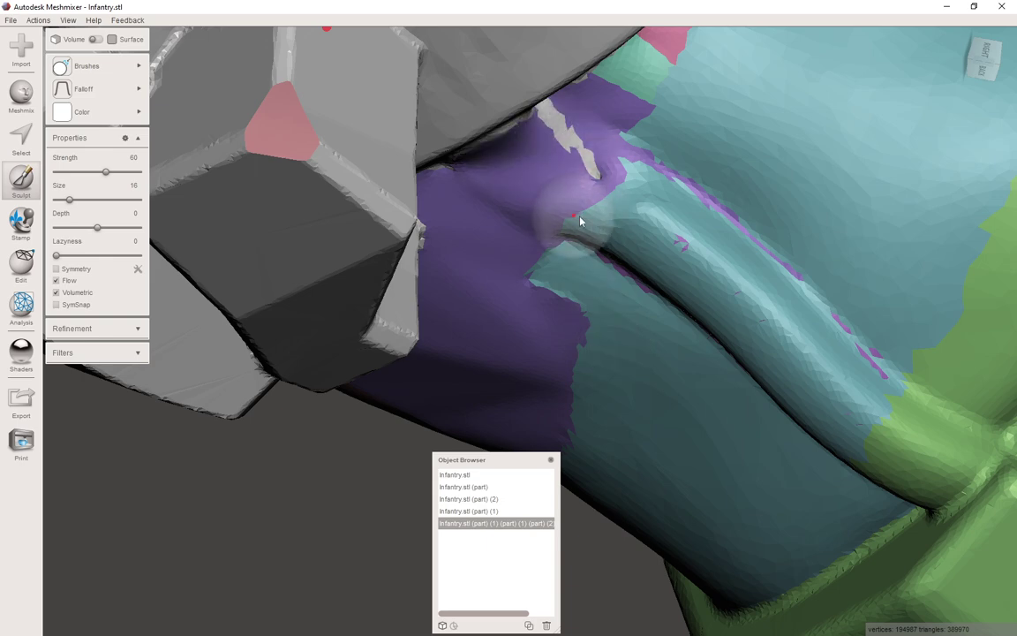
pyautogui.press('s')
pyautogui.moveTo(65, 130); pyautogui.dragTo(58, 128)
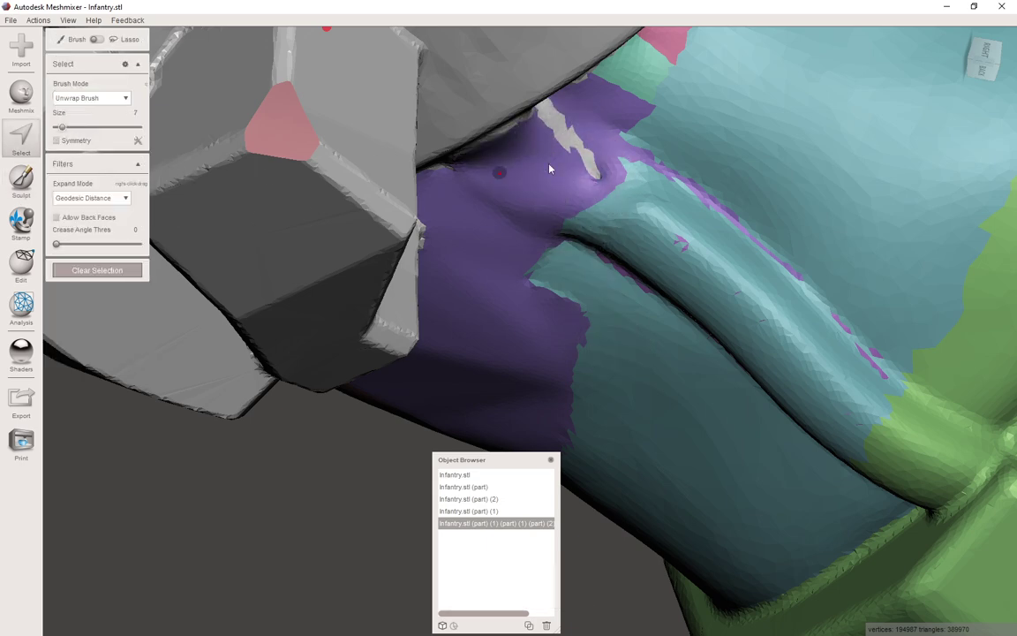
pyautogui.moveTo(591, 169); pyautogui.dragTo(614, 215)
pyautogui.hotkey('shift', '.')
pyautogui.hotkey('shift', '.')
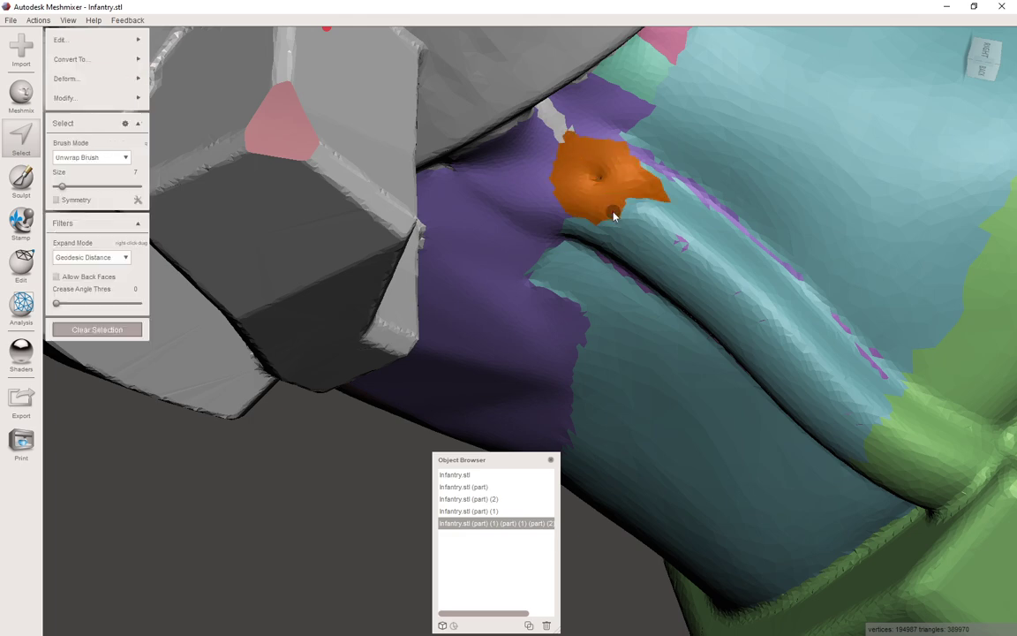
pyautogui.hotkey('shift', ',')
pyautogui.hotkey('shift', ',')
pyautogui.hotkey('shift', ',')
pyautogui.hotkey('shift', ',')
pyautogui.hotkey('shift', '.')
pyautogui.hotkey('shift', '.')
pyautogui.hotkey('shift', '.')
pyautogui.hotkey('shift', '.')
pyautogui.hotkey('shift', '.')
pyautogui.hotkey('shift', '.')
pyautogui.hotkey('shift', '.')
pyautogui.hotkey('shift', '.')
pyautogui.hotkey('shift', '.')
pyautogui.hotkey('shift', '.')
pyautogui.hotkey('shift', '.')
pyautogui.hotkey('shift', '.')
pyautogui.moveTo(599, 216); pyautogui.dragTo(566, 214, button='right')
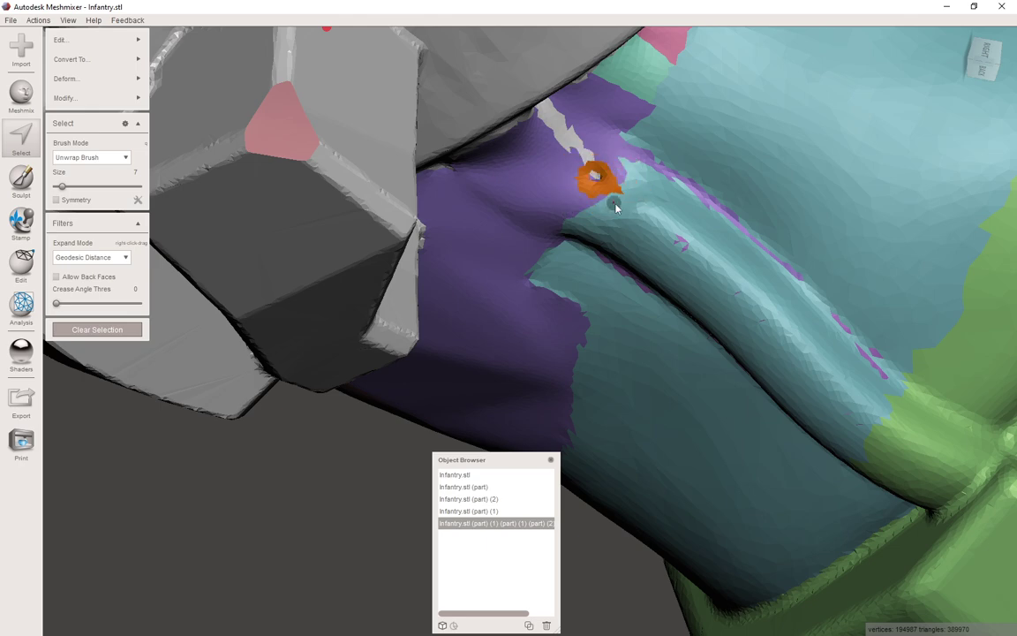
pyautogui.press('Delete')
pyautogui.click(595, 176)
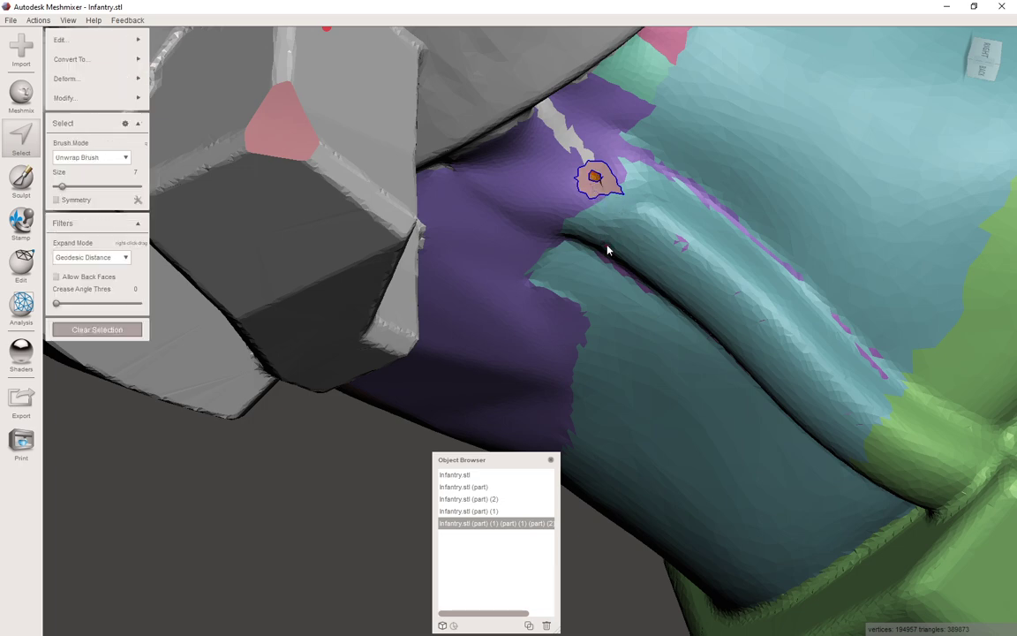
pyautogui.press('Delete')
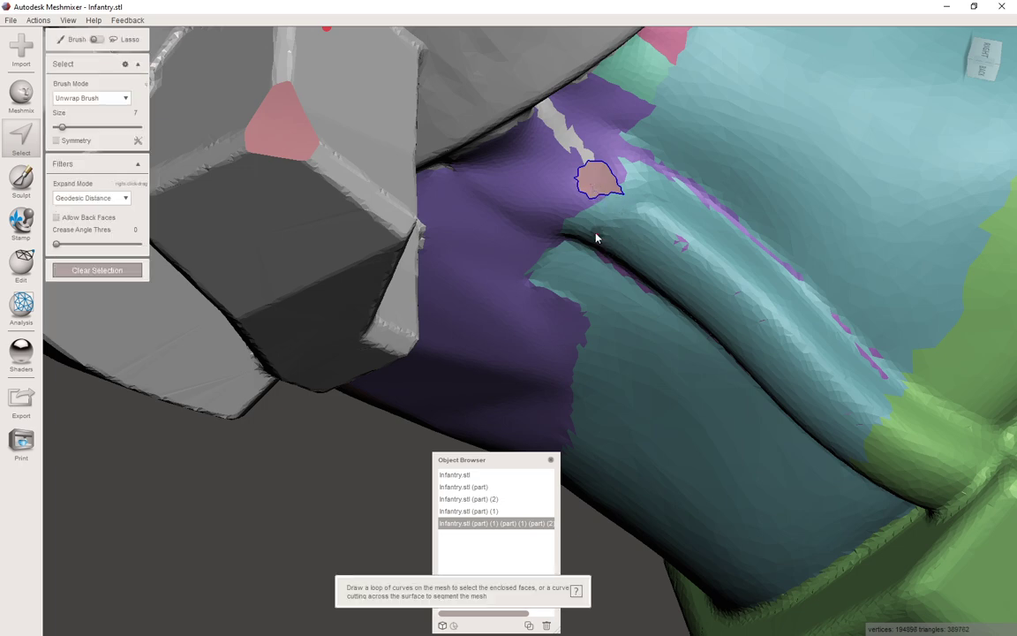
# - Refill the opened hole at the fold's upper end using Inspector's automatic repair in Flat Fill mode
pyautogui.click(21, 304)
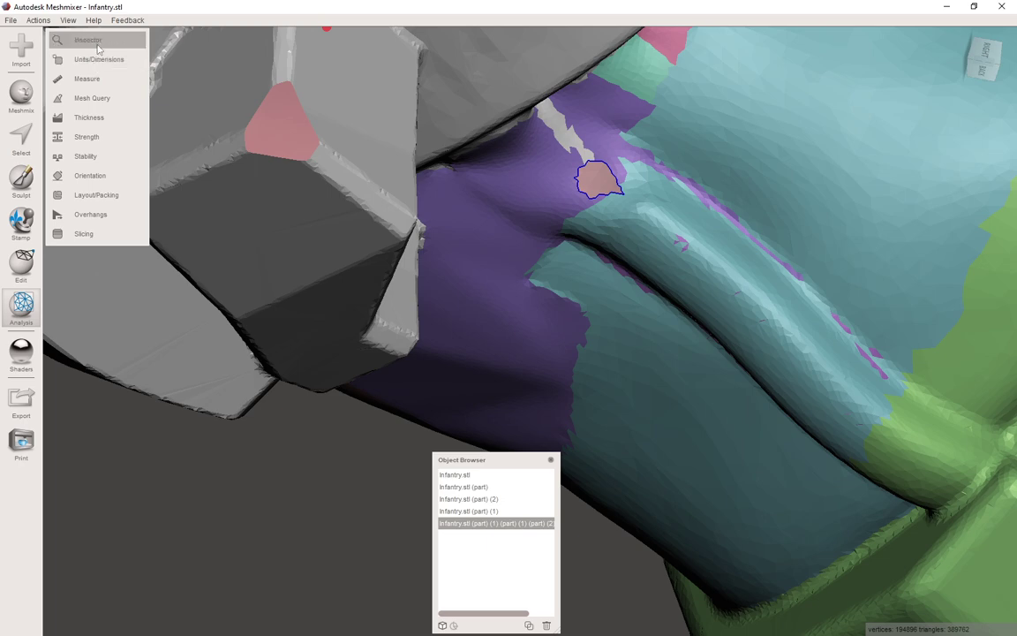
pyautogui.click(83, 37)
pyautogui.scroll(-3, 627, 365)
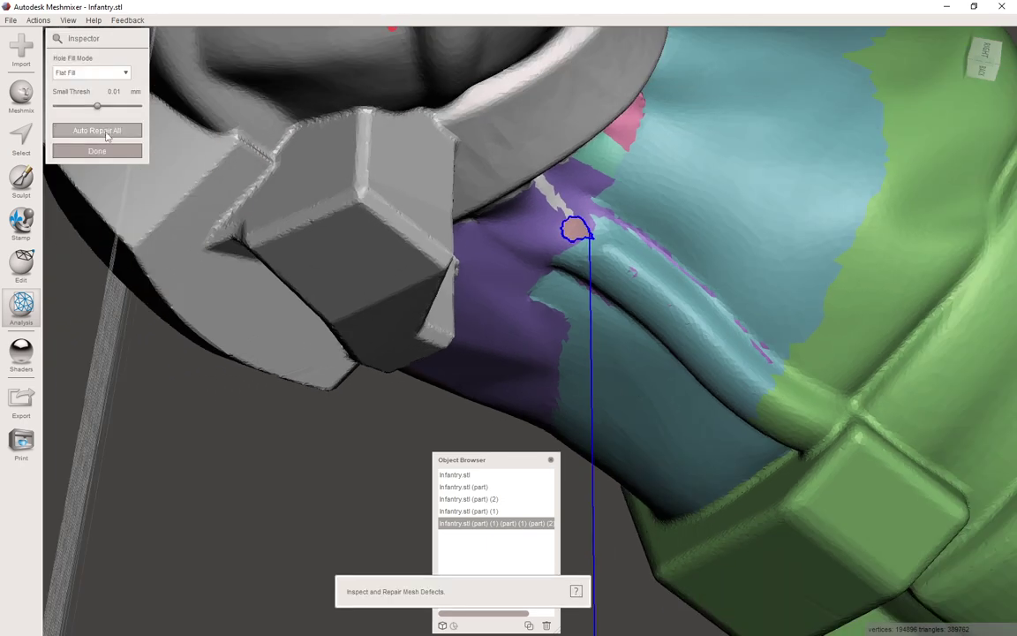
pyautogui.click(107, 134)
# - Examine the repaired knee up close and the reposed leg on the full figure from several sides
pyautogui.moveTo(616, 331); pyautogui.dragTo(425, 232, button='right')
pyautogui.moveTo(56, 190); pyautogui.dragTo(537, 265, button='right')
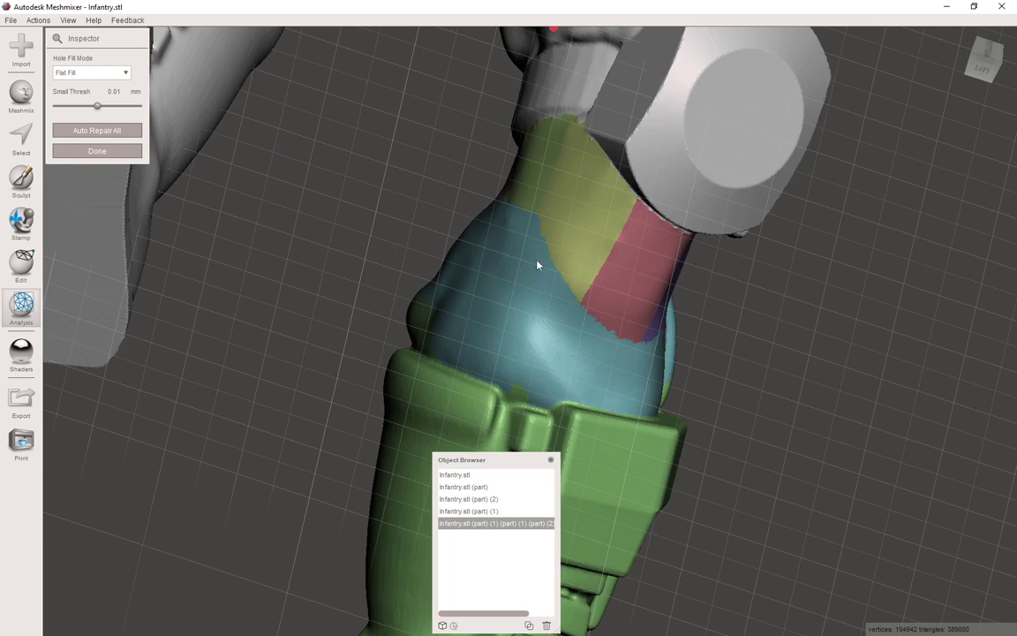
pyautogui.click(21, 179)
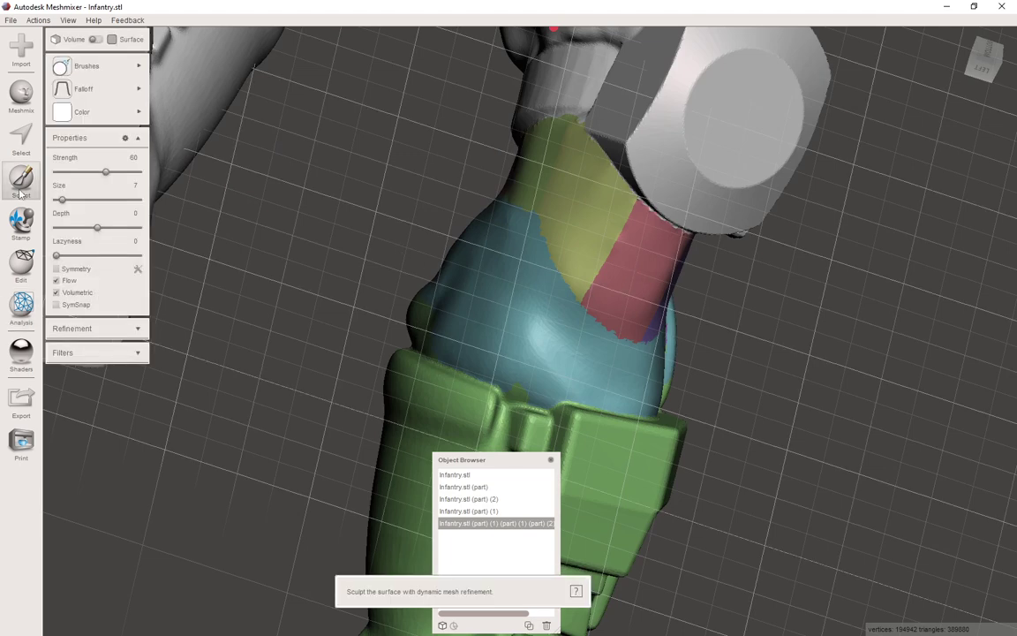
pyautogui.click(61, 68)
pyautogui.moveTo(569, 158)
pyautogui.mouseDown(button='right')
pyautogui.moveTo(640, 245)
pyautogui.moveTo(624, 226)
pyautogui.moveTo(779, 255)
pyautogui.moveTo(456, 199)
pyautogui.moveTo(628, 212)
pyautogui.moveTo(752, 180)
pyautogui.moveTo(760, 166)
pyautogui.moveTo(731, 174)
pyautogui.mouseUp(button='right')
pyautogui.scroll(-10, 662, 194)
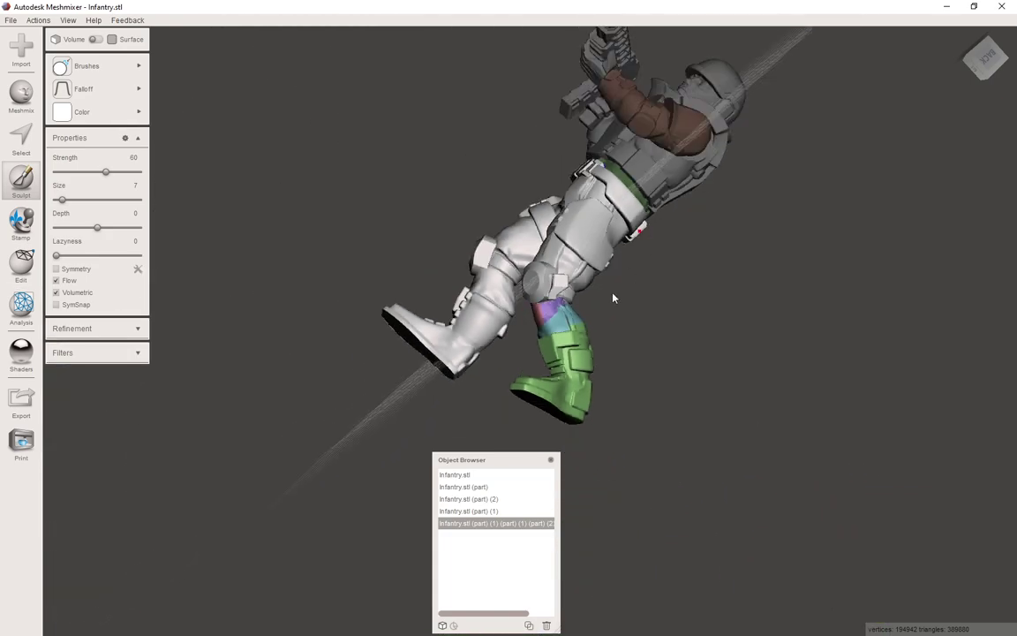
pyautogui.moveTo(614, 299); pyautogui.dragTo(679, 217, button='right')
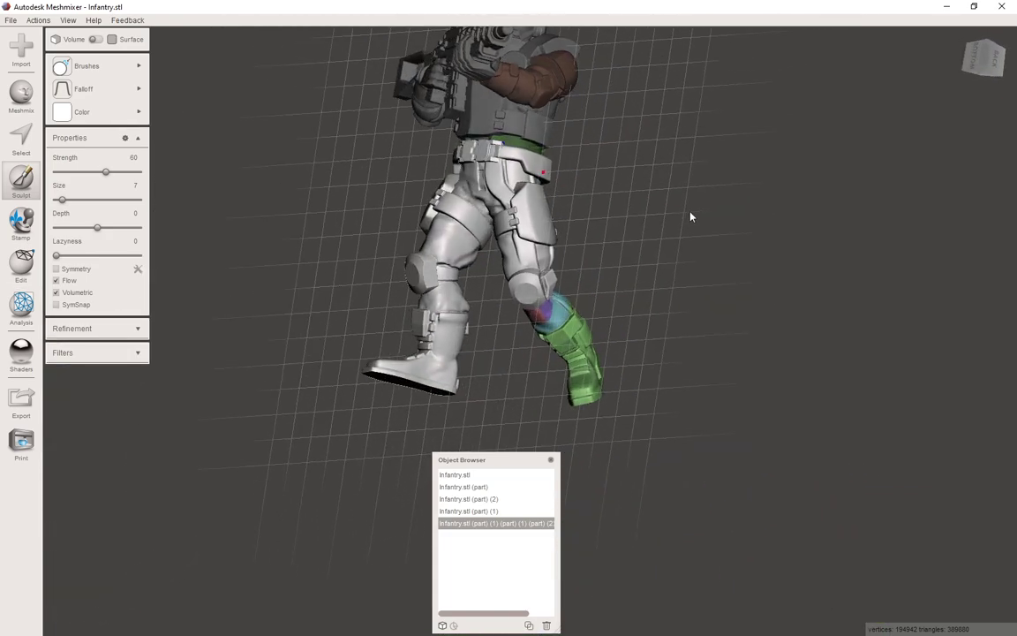
# - Select the other lower leg and boot below the knee guard, and try shifting and tilting them backward with Soft Transform at 3.26 mm falloff
pyautogui.scroll(5, 466, 269)
pyautogui.moveTo(466, 268)
pyautogui.mouseDown(button='right')
pyautogui.moveTo(583, 274)
pyautogui.moveTo(785, 309)
pyautogui.moveTo(656, 223)
pyautogui.mouseUp(button='right')
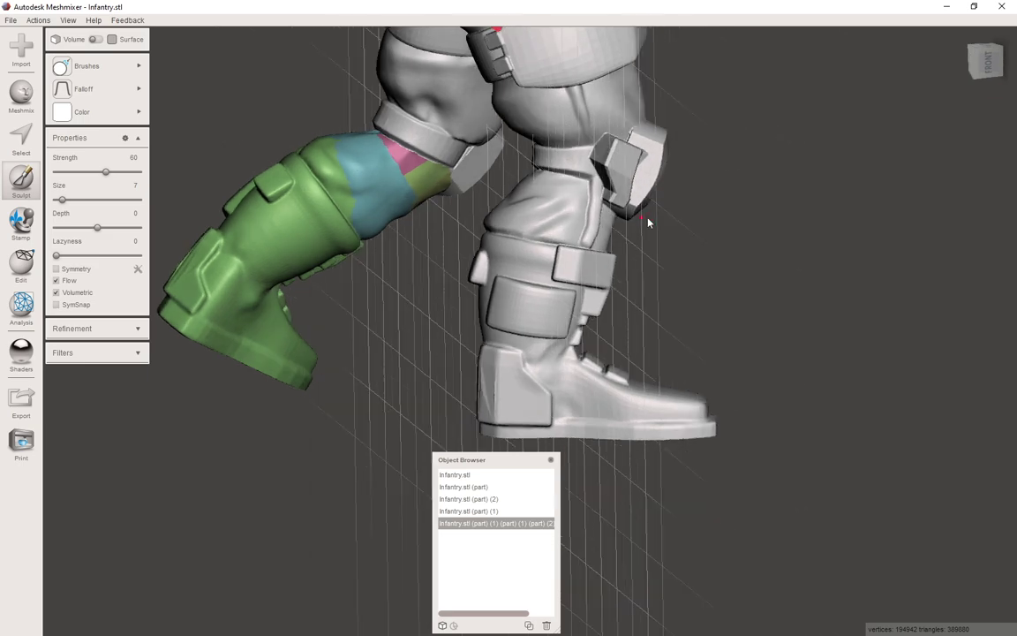
pyautogui.press('s')
pyautogui.moveTo(642, 237); pyautogui.dragTo(548, 182)
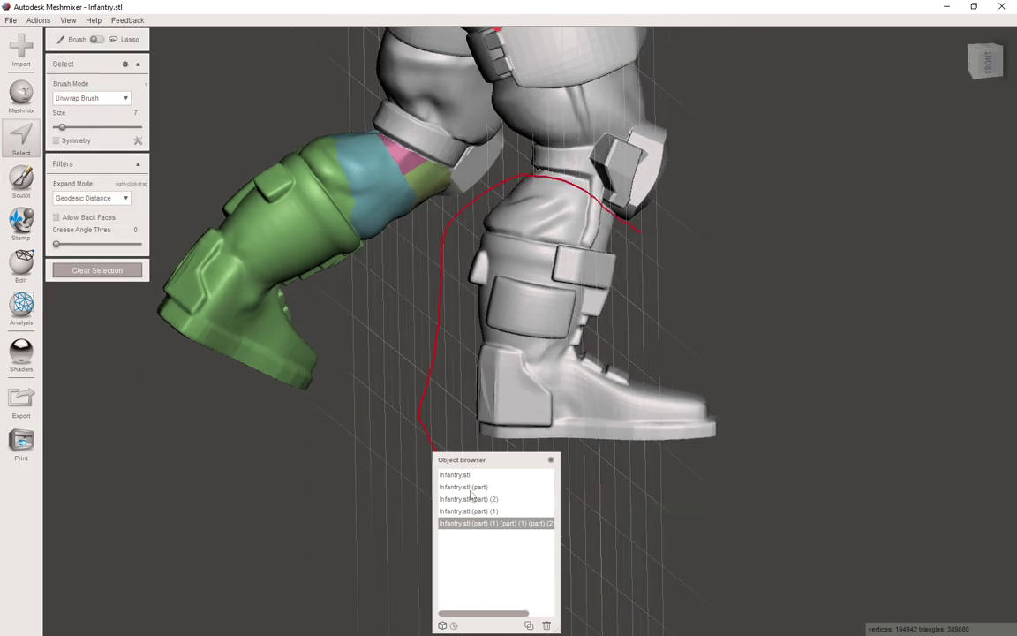
pyautogui.moveTo(644, 240); pyautogui.dragTo(646, 243)
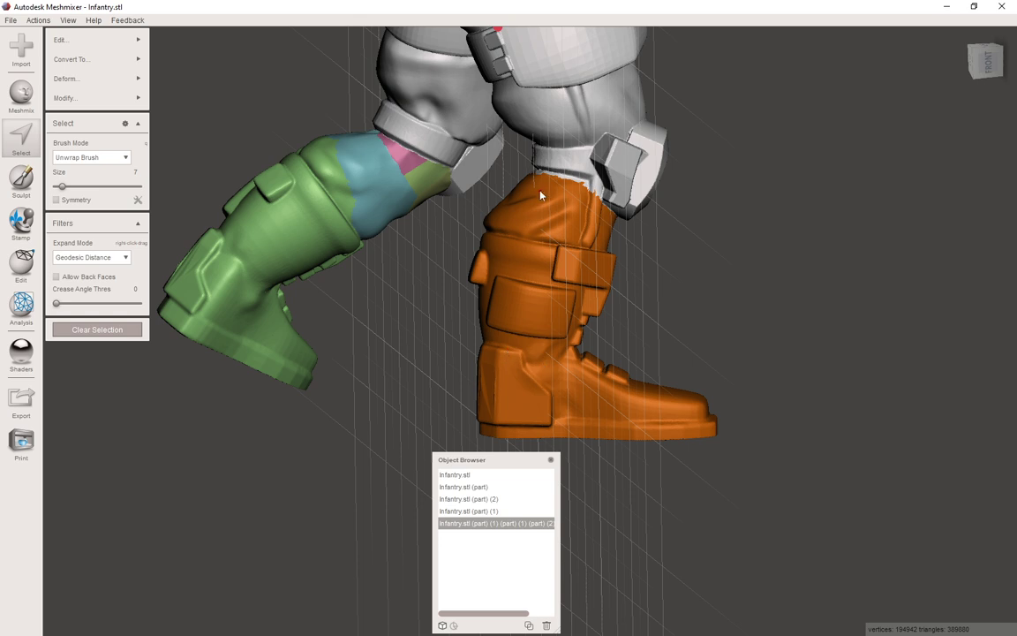
pyautogui.press('t')
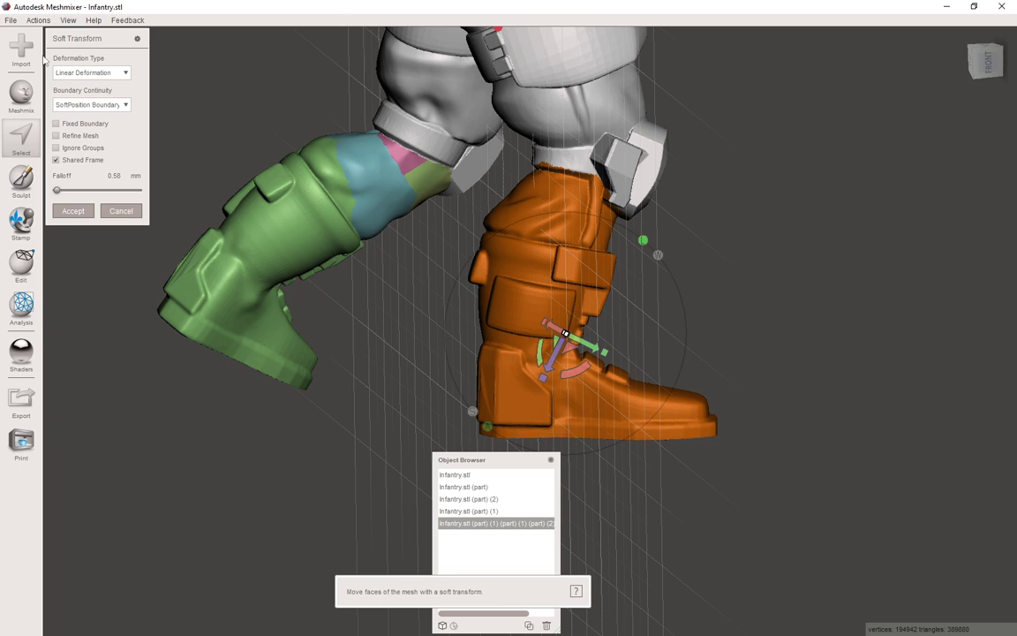
pyautogui.moveTo(509, 343)
pyautogui.mouseDown(button='right')
pyautogui.moveTo(489, 321)
pyautogui.moveTo(513, 355)
pyautogui.mouseUp(button='right')
pyautogui.moveTo(519, 354); pyautogui.dragTo(455, 350)
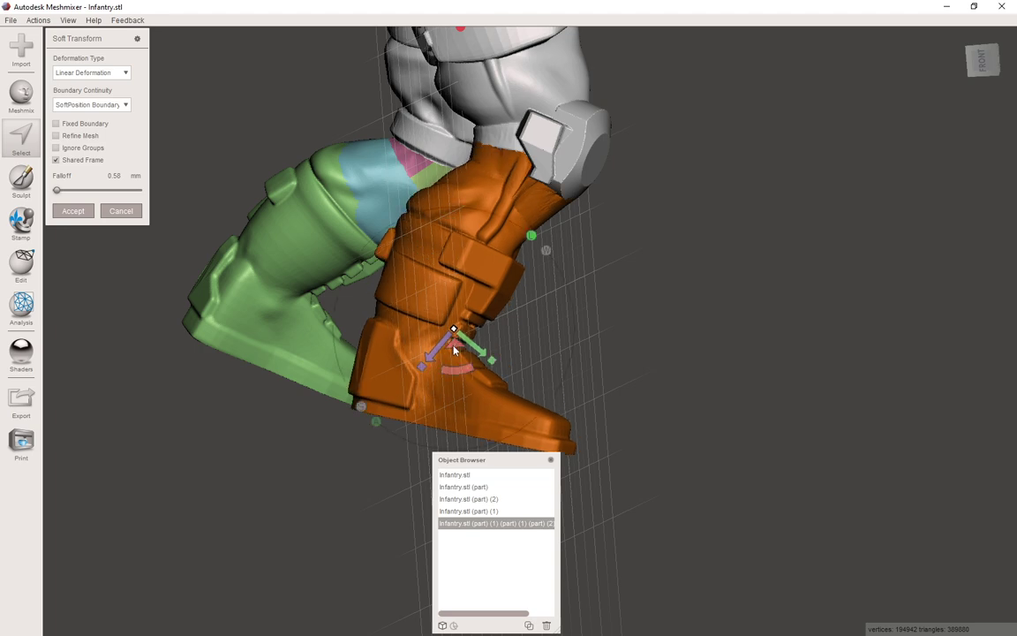
pyautogui.click(61, 192)
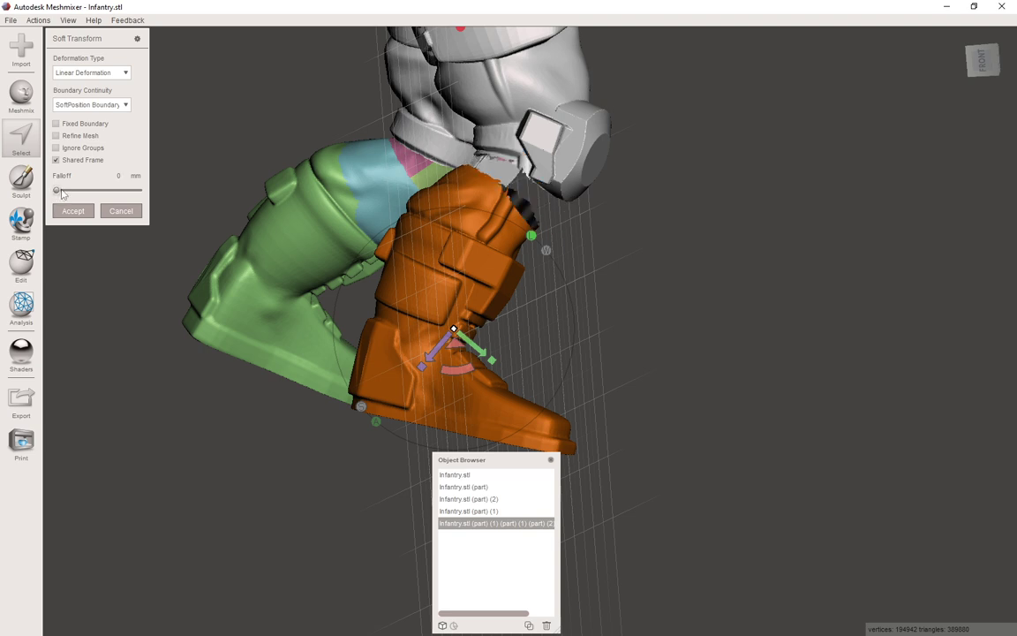
pyautogui.click(62, 191)
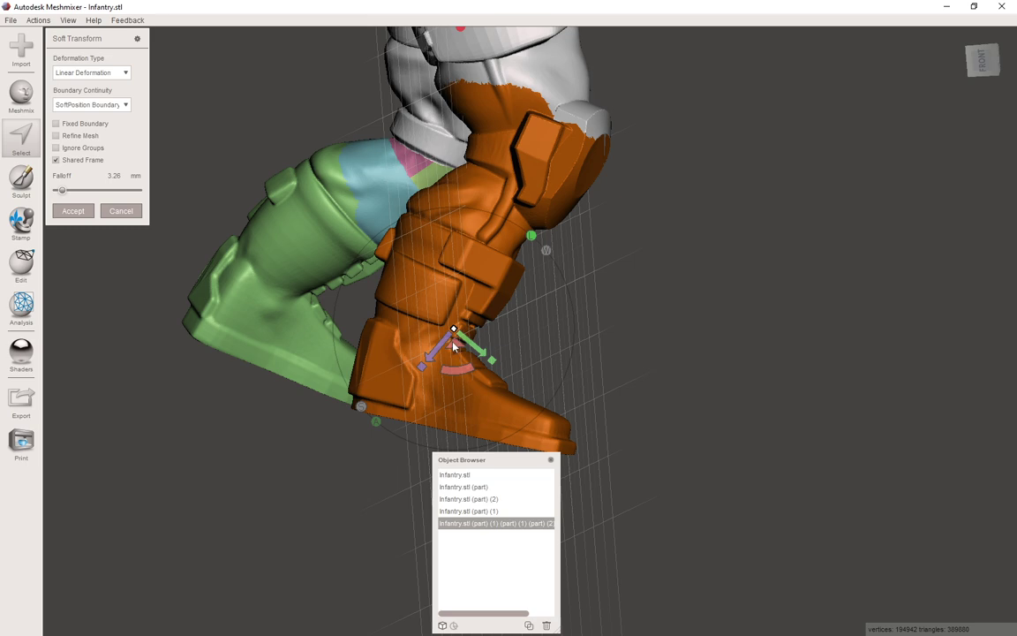
pyautogui.moveTo(454, 346)
pyautogui.mouseDown()
pyautogui.moveTo(466, 326)
pyautogui.moveTo(462, 334)
pyautogui.mouseUp()
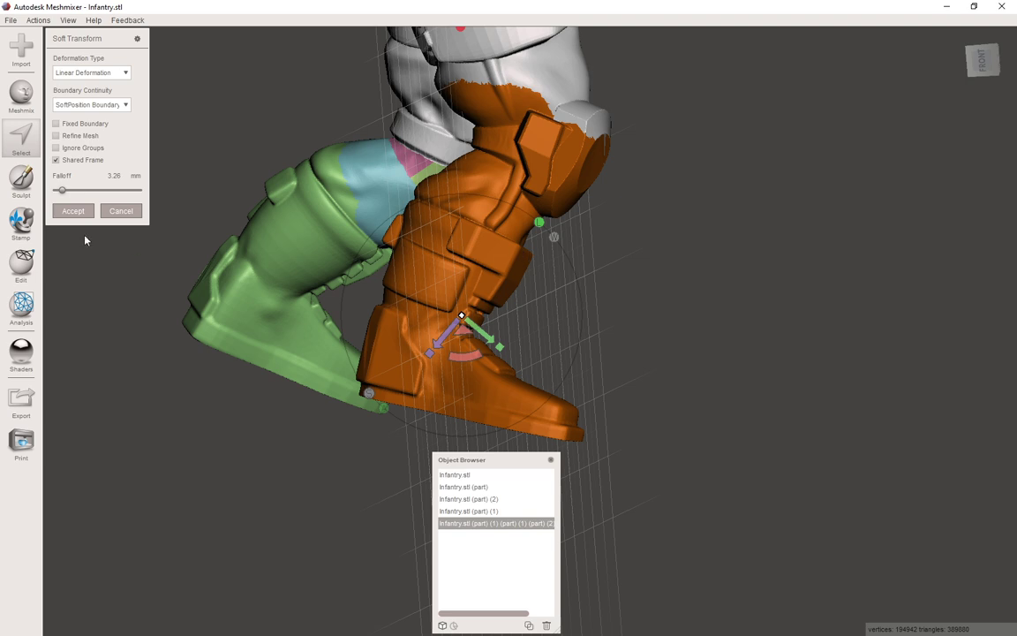
pyautogui.click(120, 210)
# - Try to move the selected lower leg backward and down from the knee with Face Transform
pyautogui.press('t')
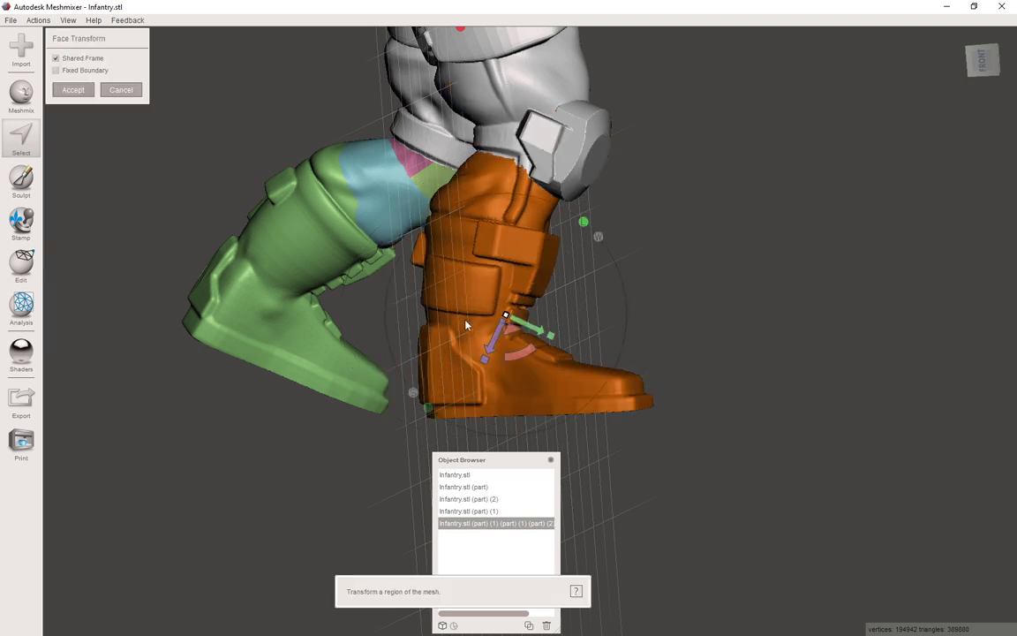
pyautogui.moveTo(510, 331); pyautogui.dragTo(502, 174)
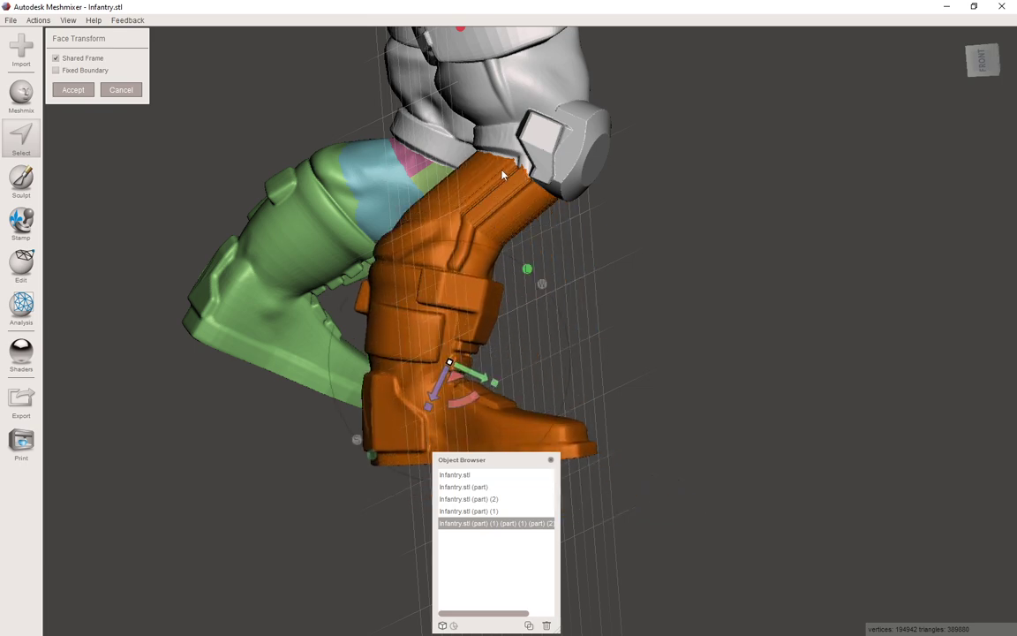
pyautogui.moveTo(489, 239); pyautogui.dragTo(169, 223, button='right')
pyautogui.moveTo(540, 399); pyautogui.dragTo(623, 413)
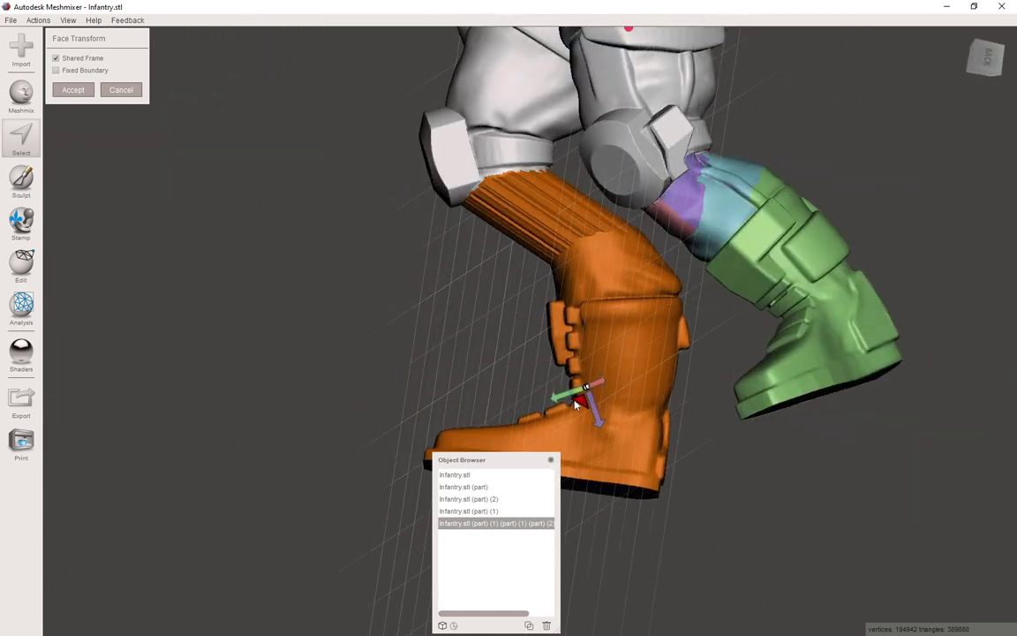
pyautogui.click(121, 91)
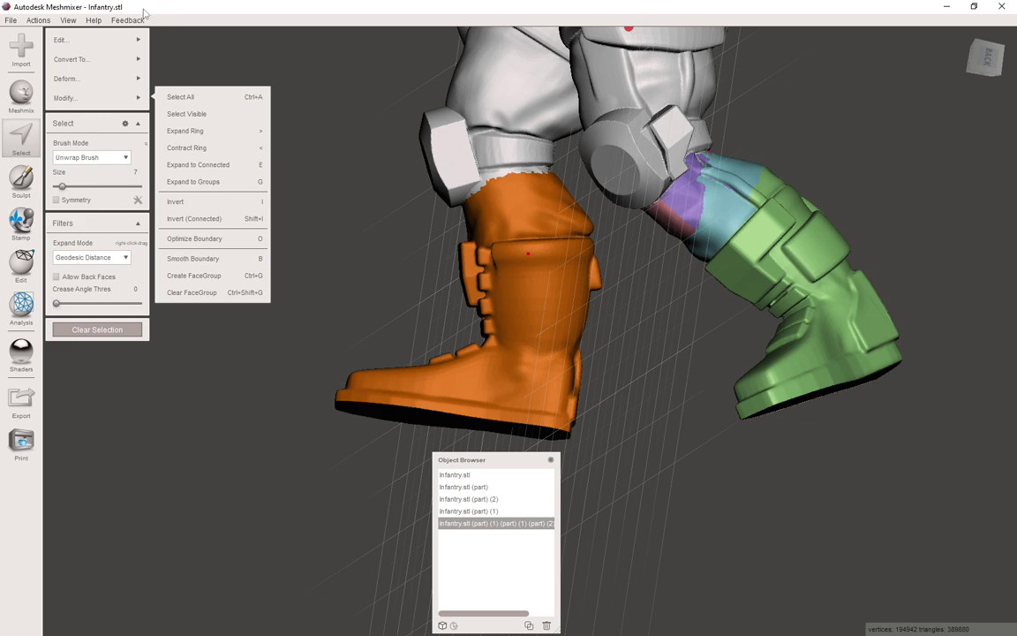
# - Try to bend the selected lower leg back and up toward the knee with Soft Transform at 2.9 mm falloff
pyautogui.press('d')
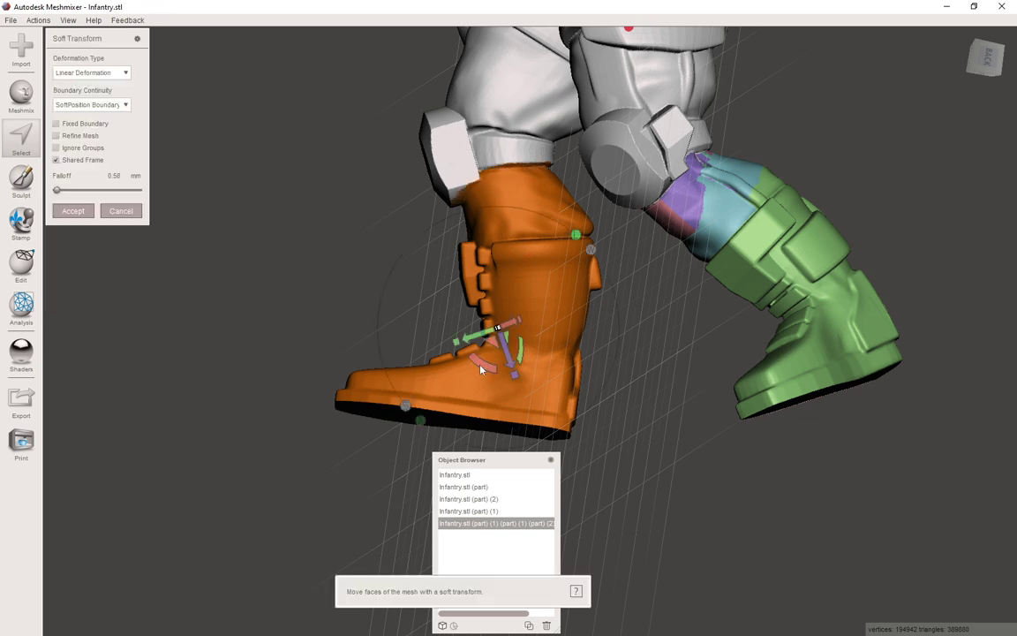
pyautogui.moveTo(487, 351); pyautogui.dragTo(520, 379)
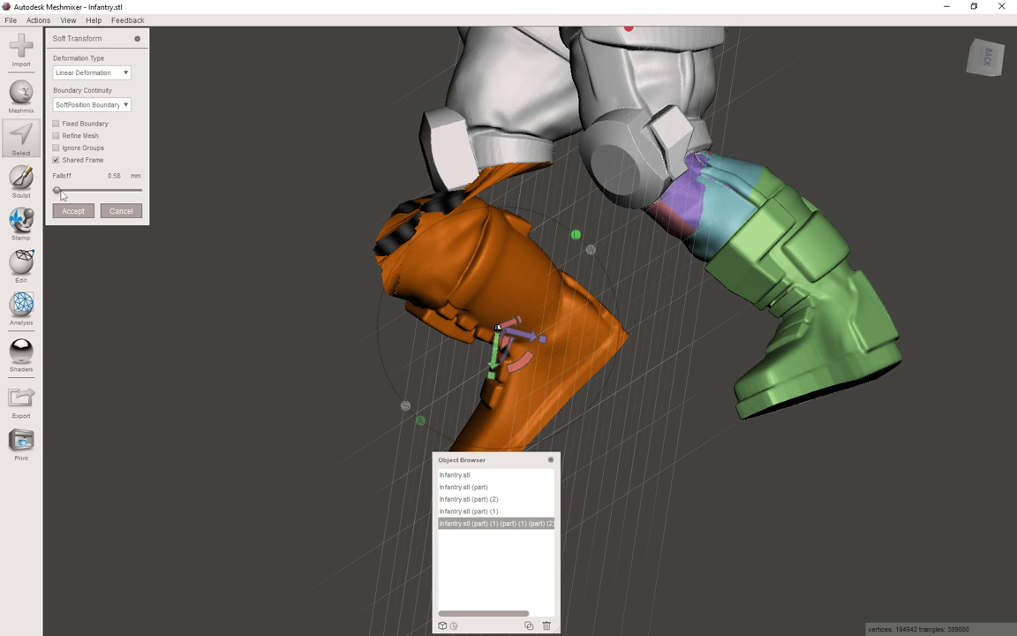
pyautogui.moveTo(58, 191); pyautogui.dragTo(62, 190)
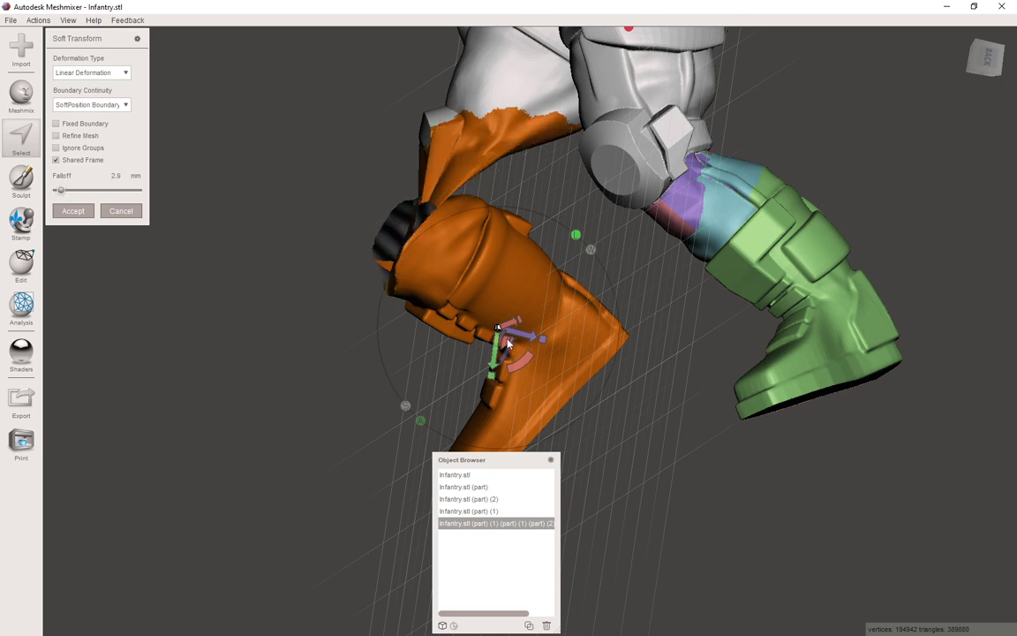
pyautogui.moveTo(507, 344); pyautogui.dragTo(606, 267)
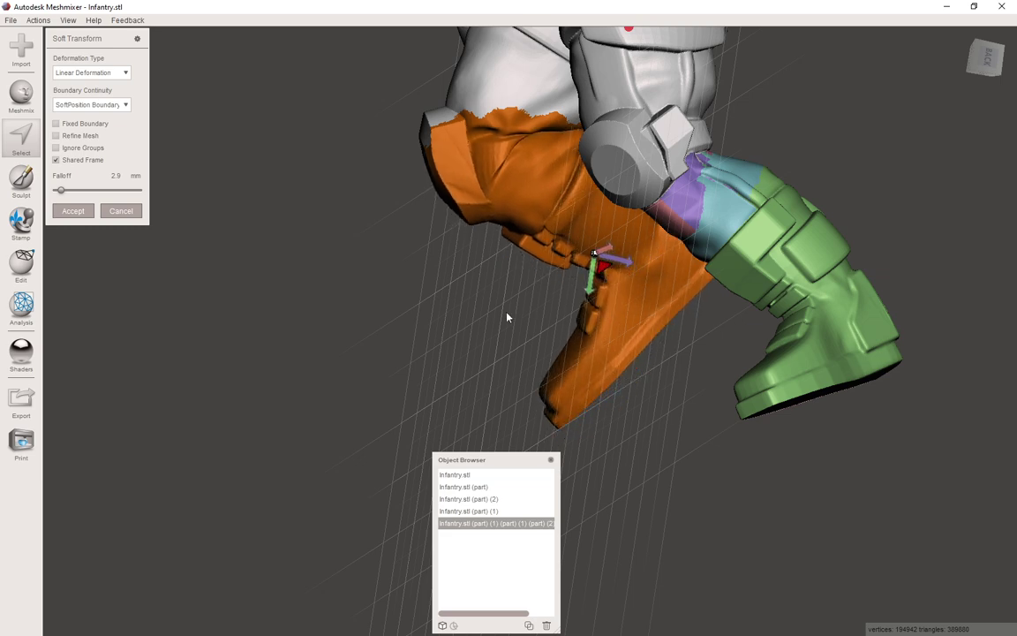
pyautogui.moveTo(506, 318); pyautogui.dragTo(436, 251, button='right')
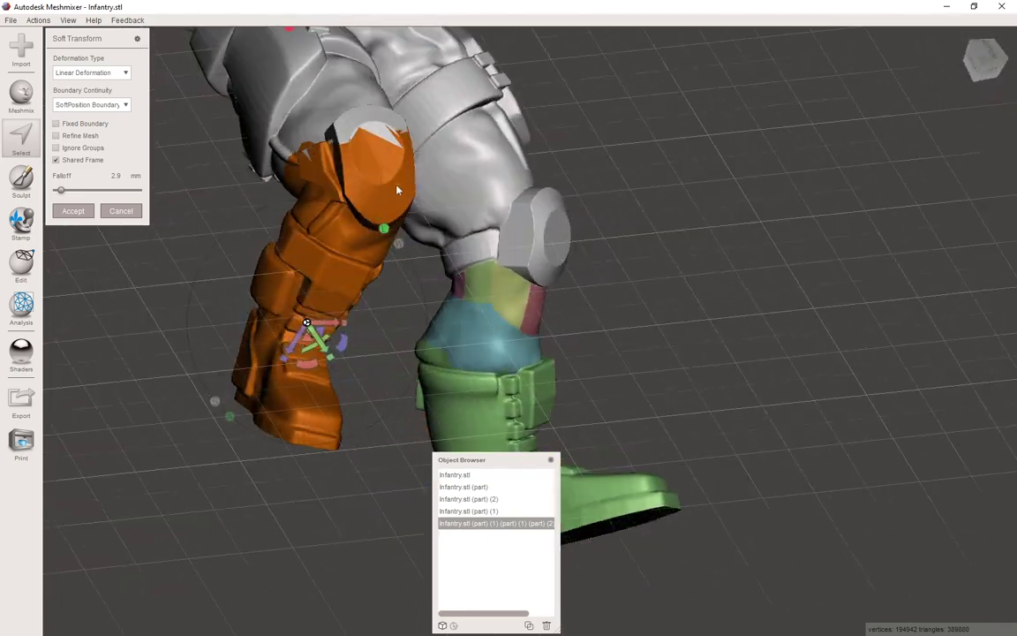
pyautogui.moveTo(397, 190); pyautogui.dragTo(340, 98, button='right')
pyautogui.moveTo(359, 198); pyautogui.dragTo(364, 221, button='right')
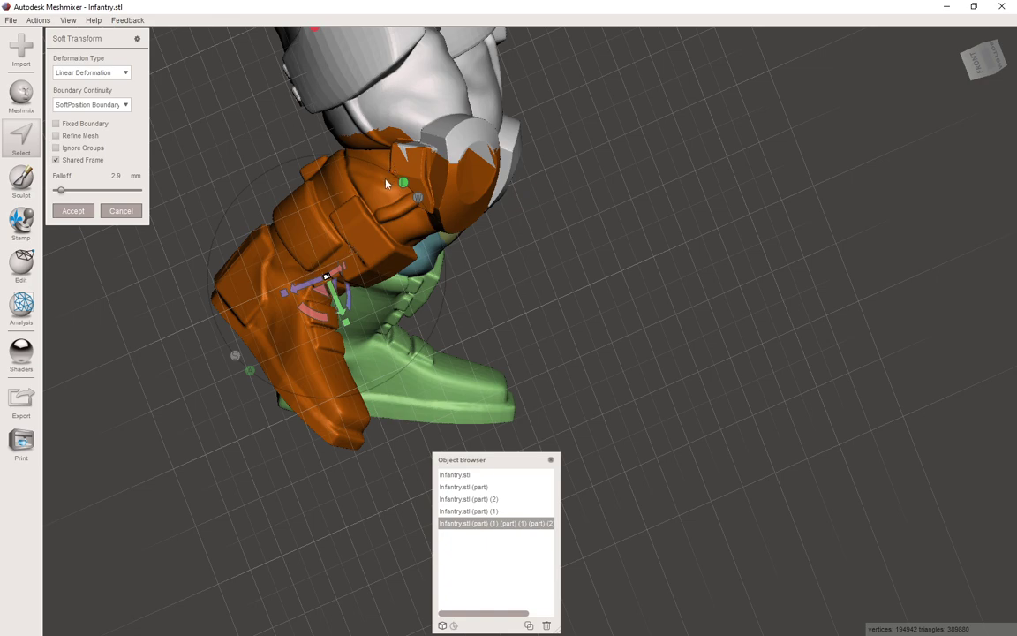
pyautogui.moveTo(452, 163); pyautogui.dragTo(273, 179, button='right')
pyautogui.scroll(-6, 430, 286)
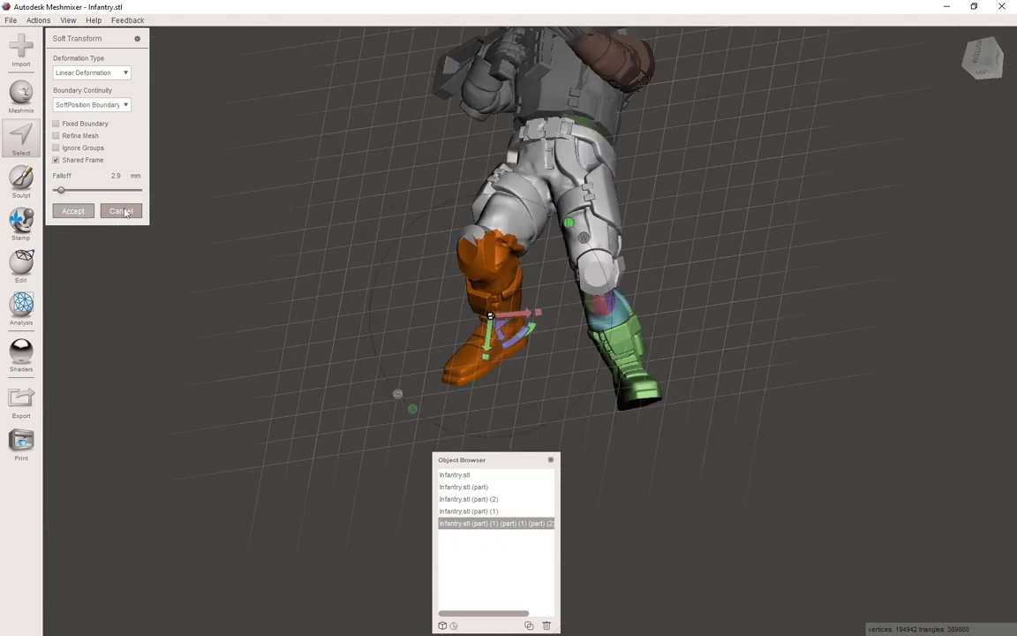
pyautogui.click(121, 211)
pyautogui.moveTo(445, 168); pyautogui.dragTo(502, 141, button='right')
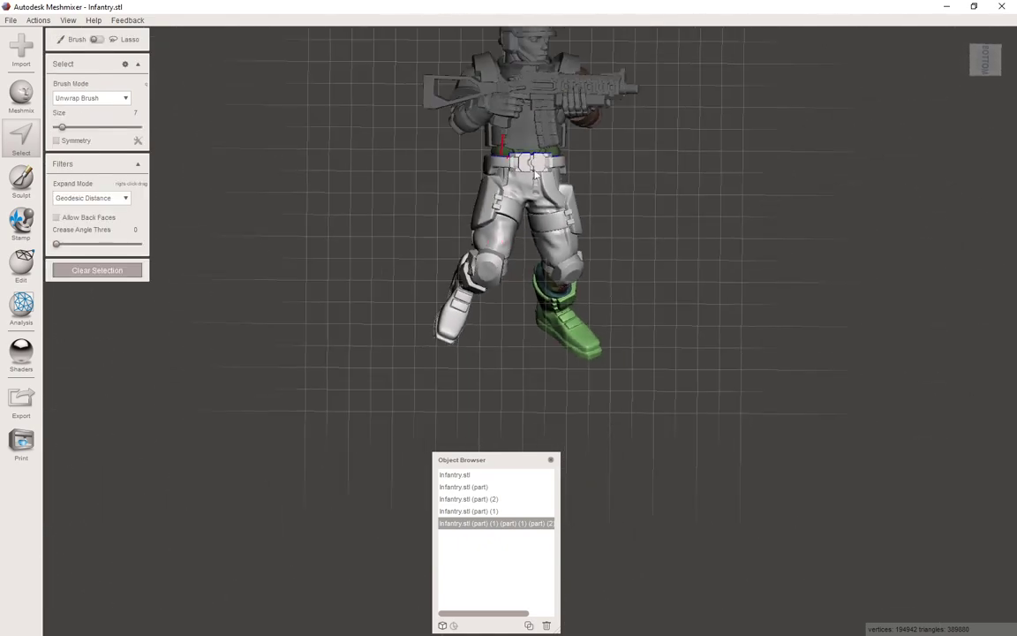
# - Select the legs, upper body and head parts, leaving out Infantry.stl, and combine the four parts into one object
pyautogui.press('Escape')
pyautogui.moveTo(547, 175); pyautogui.dragTo(573, 272, button='middle')
pyautogui.keyDown('shift'); pyautogui.click(553, 210); pyautogui.keyUp('shift')
pyautogui.keyDown('shift'); pyautogui.click(493, 204); pyautogui.keyUp('shift')
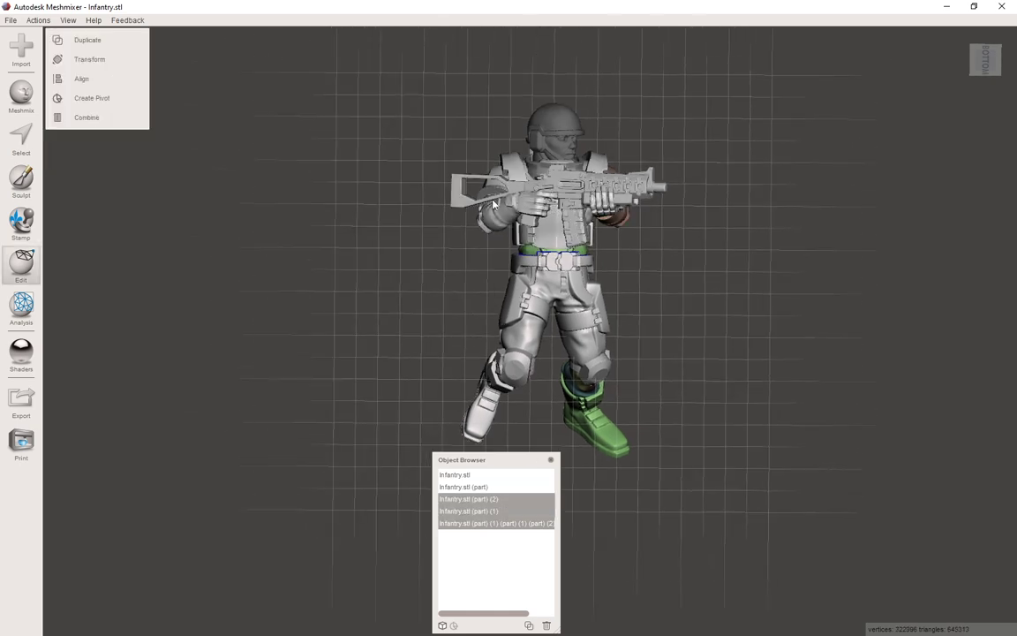
pyautogui.keyDown('shift'); pyautogui.click(552, 130); pyautogui.keyUp('shift')
pyautogui.moveTo(552, 130); pyautogui.dragTo(429, 240, button='right')
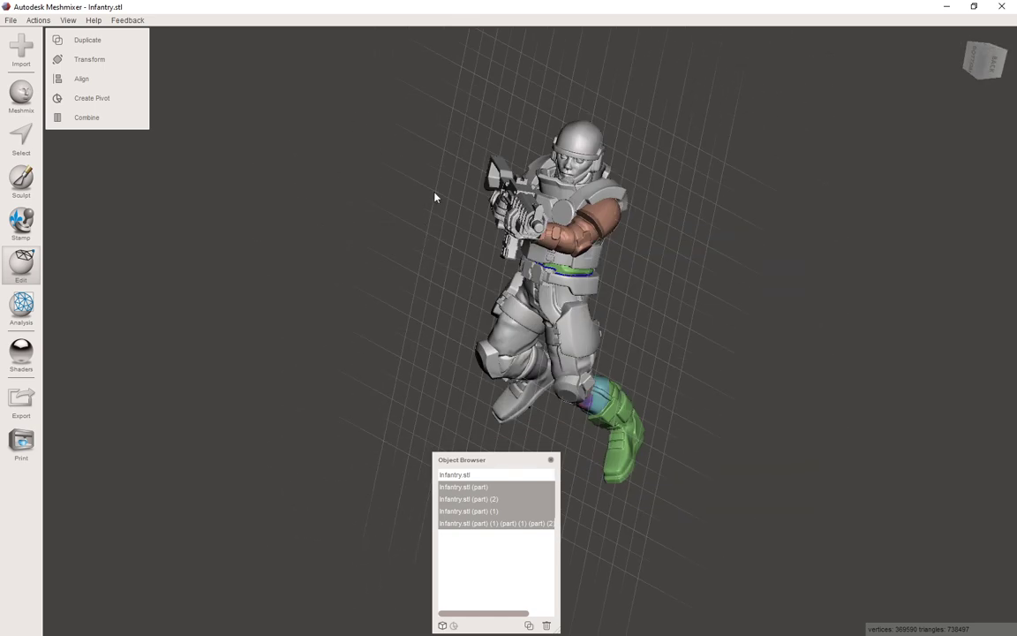
pyautogui.moveTo(436, 198); pyautogui.dragTo(600, 250, button='right')
pyautogui.scroll(5, 600, 245)
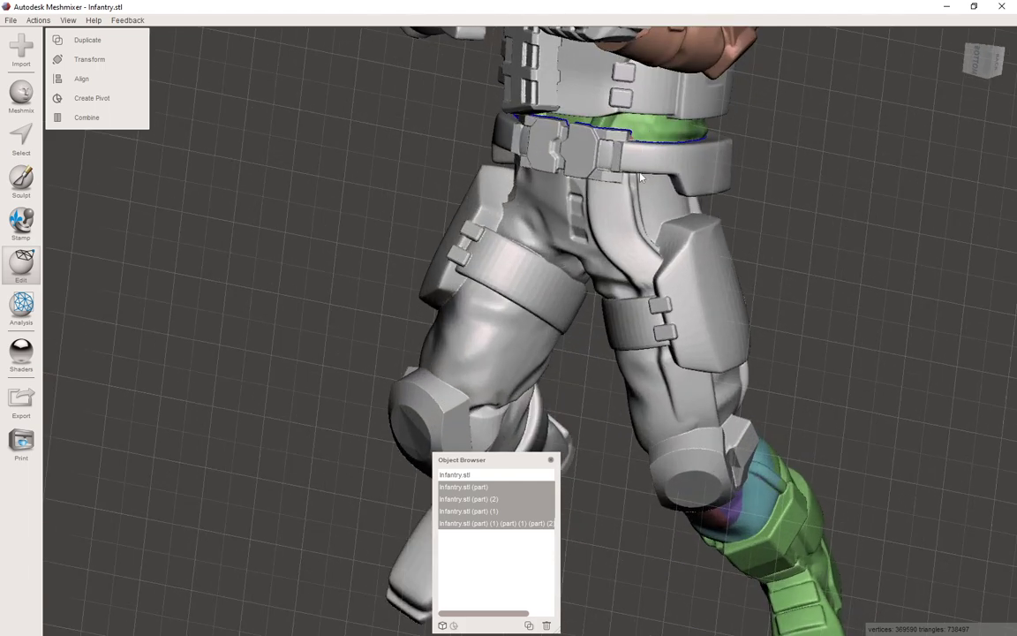
pyautogui.moveTo(639, 171); pyautogui.dragTo(544, 210, button='right')
pyautogui.scroll(-6, 397, 351)
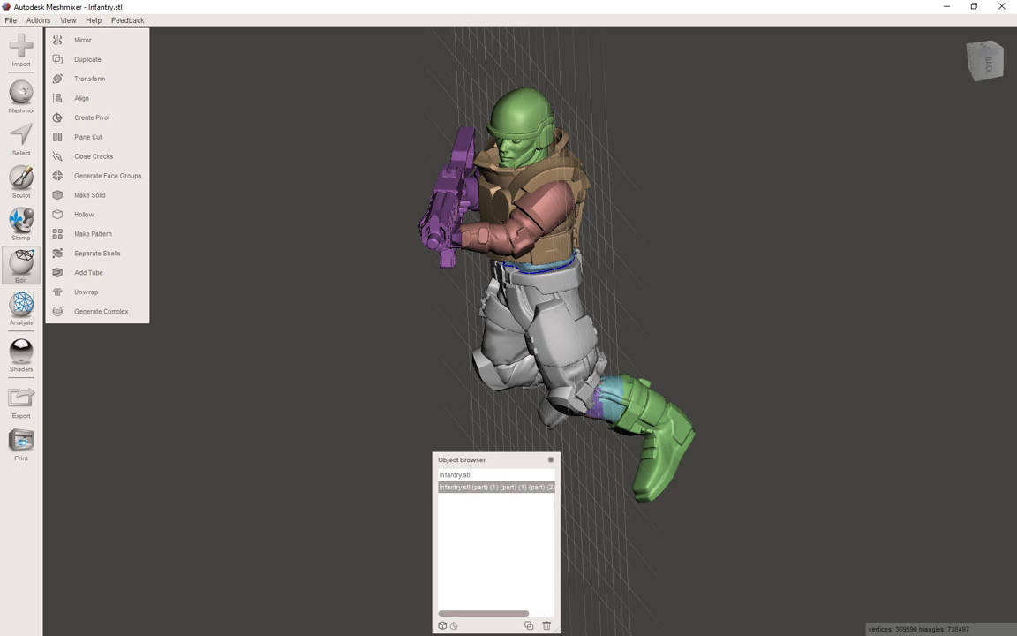
# - Delete the leftover Infantry.stl object, keeping the combined soldier
pyautogui.click(498, 475)
pyautogui.moveTo(519, 431); pyautogui.dragTo(567, 305, button='right')
pyautogui.hotkey('ctrl', 't')
pyautogui.moveTo(572, 270); pyautogui.dragTo(335, 258)
pyautogui.press('Escape')
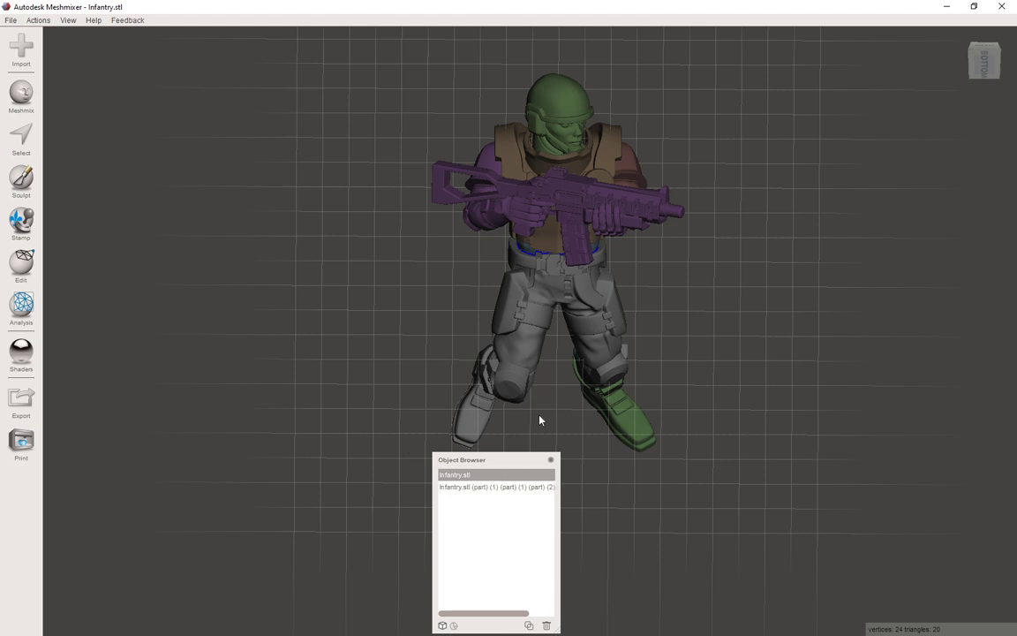
pyautogui.press('Delete')
# - Preview Make Solid on the combined soldier with the default settings and inspect the upper body up close
pyautogui.click(548, 207)
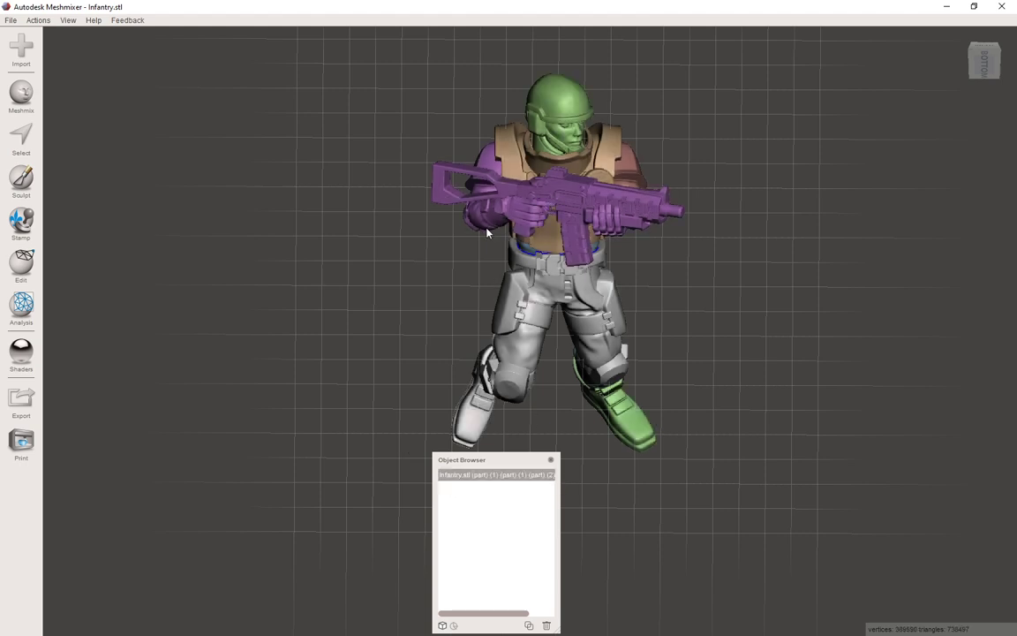
pyautogui.click(22, 269)
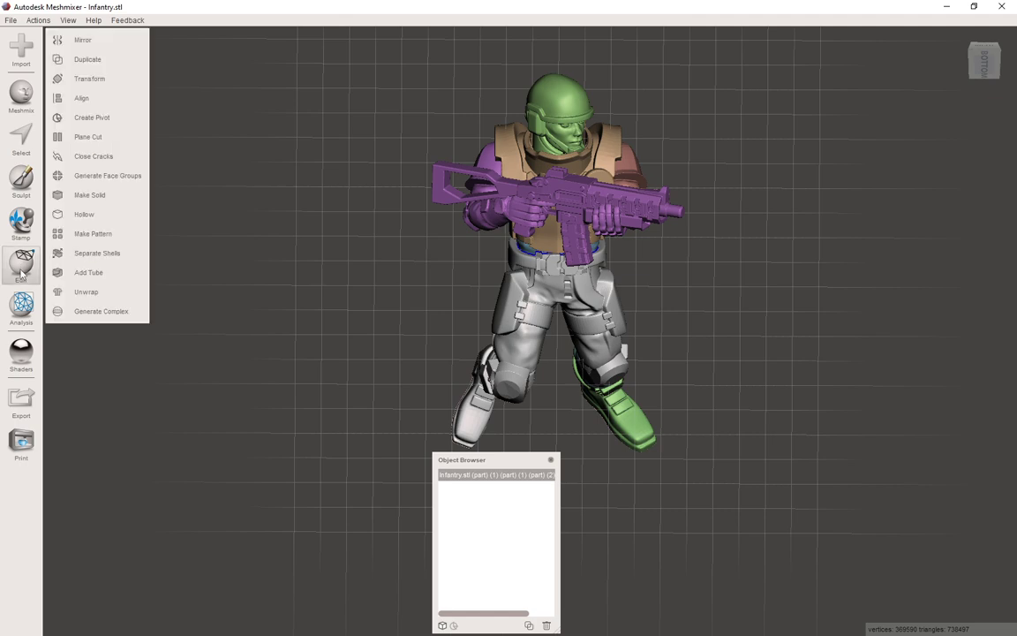
pyautogui.click(103, 198)
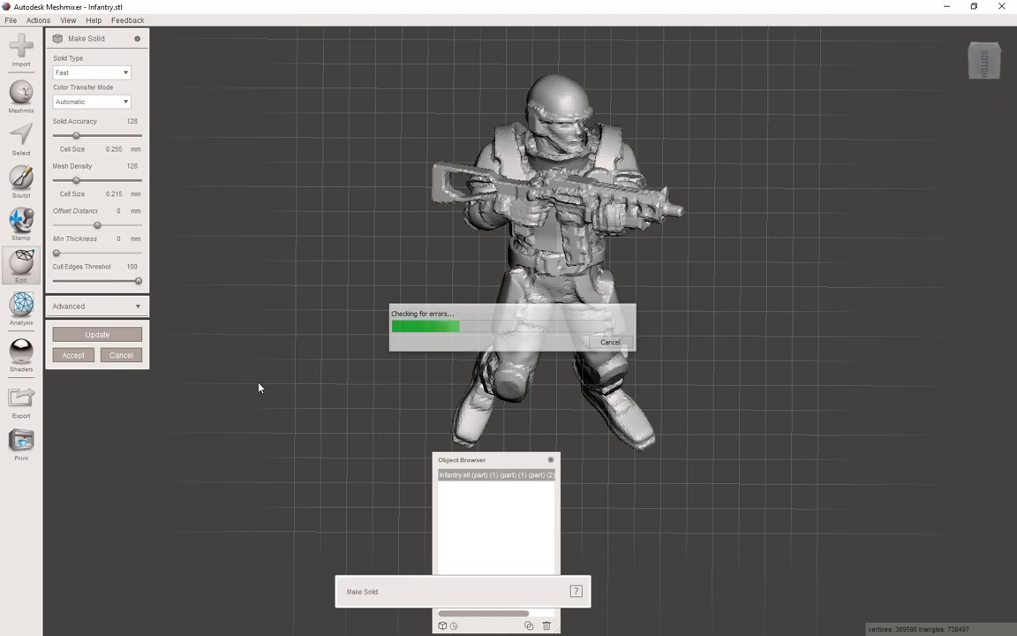
pyautogui.moveTo(455, 189); pyautogui.dragTo(639, 334, button='right')
pyautogui.moveTo(638, 331); pyautogui.dragTo(686, 378, button='middle')
pyautogui.scroll(3, 635, 302)
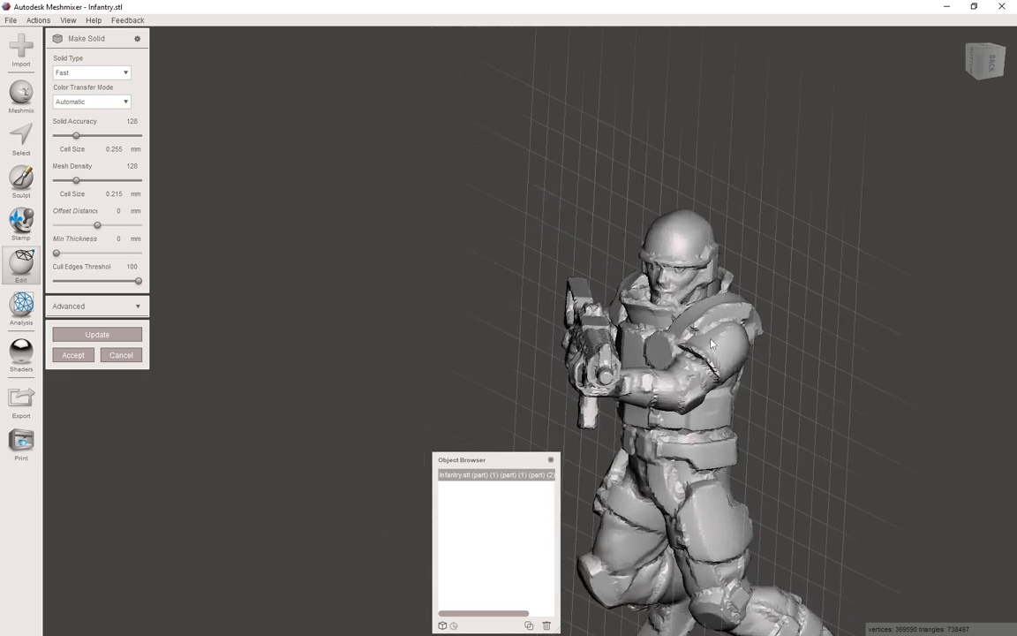
pyautogui.moveTo(678, 309); pyautogui.dragTo(573, 244, button='middle')
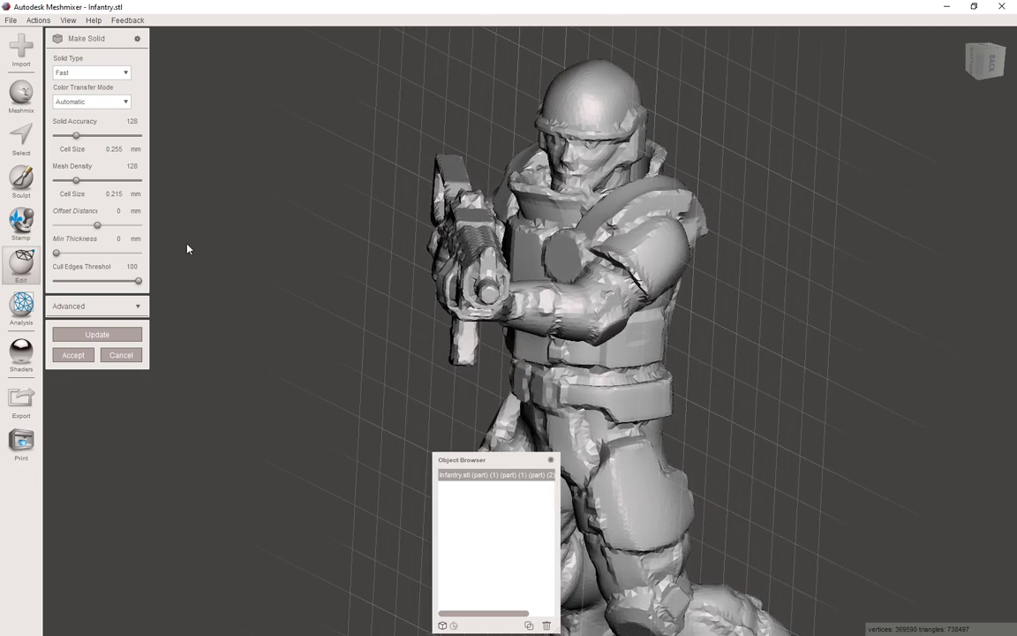
# - Set the Make Solid accuracy and mesh density cell sizes to 0.1 mm and update the preview
pyautogui.doubleClick(113, 148)
pyautogui.write('1')
pyautogui.doubleClick(115, 194)
pyautogui.write('1')
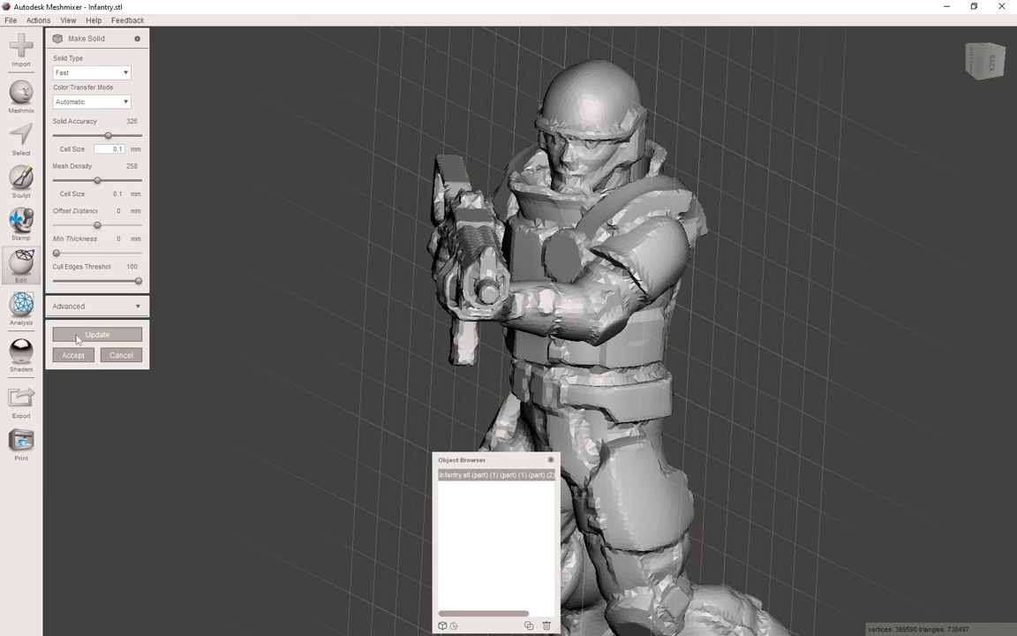
pyautogui.click(77, 354)
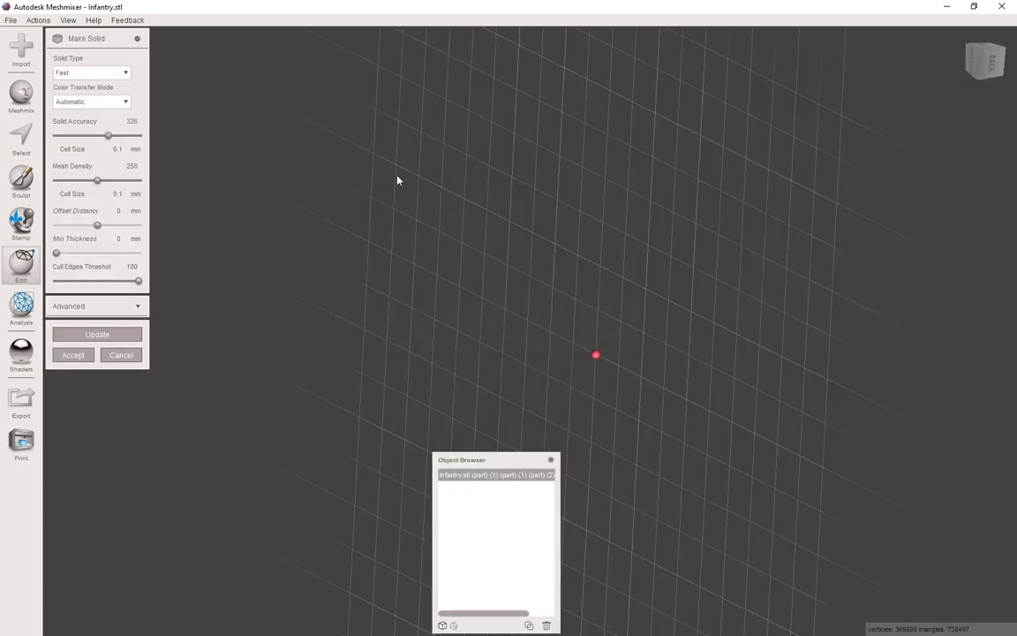
pyautogui.moveTo(538, 284); pyautogui.dragTo(628, 112, button='right')
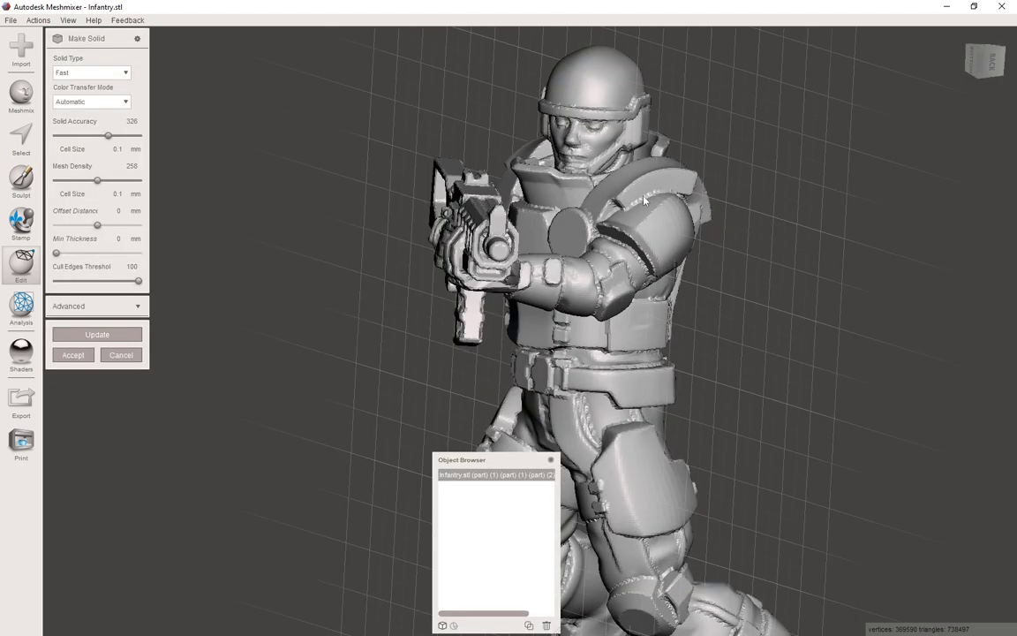
pyautogui.scroll(-3, 660, 382)
pyautogui.scroll(-2, 658, 385)
# - Set both Make Solid cell sizes to 0.05 mm and the solid type to Accurate, and inspect the rifle and armour edges
pyautogui.moveTo(120, 150); pyautogui.dragTo(142, 153)
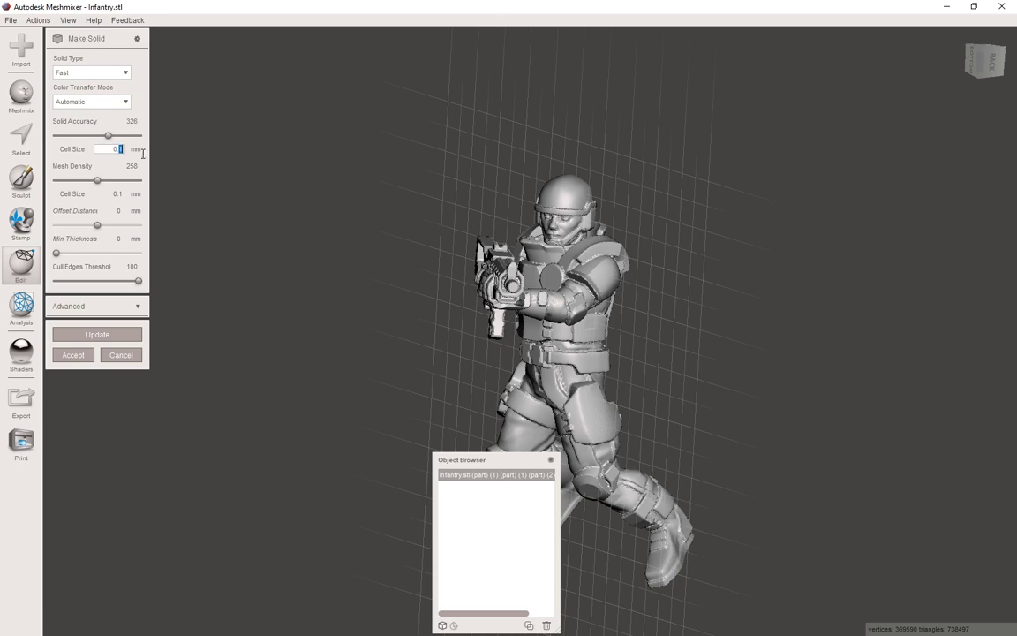
pyautogui.write('05')
pyautogui.moveTo(122, 195); pyautogui.dragTo(138, 195)
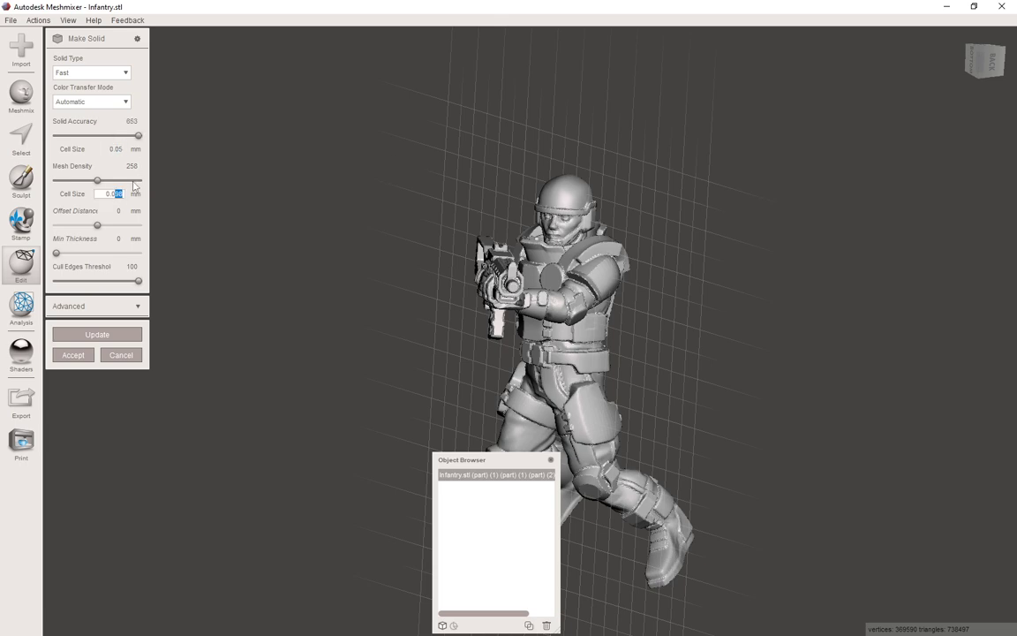
pyautogui.write('05')
pyautogui.press('Tab')
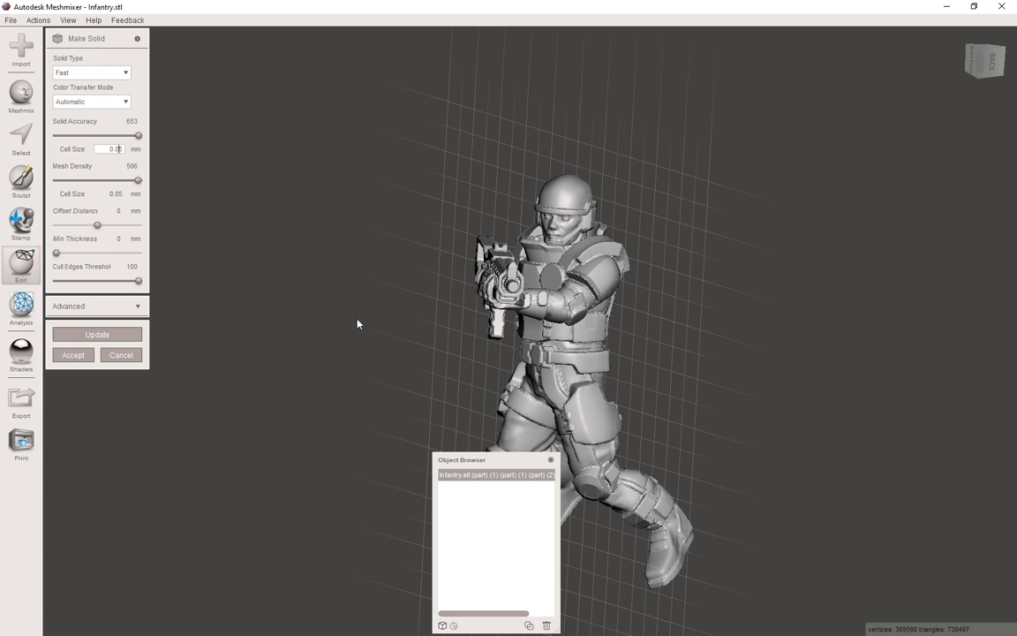
pyautogui.moveTo(357, 322); pyautogui.dragTo(512, 327, button='right')
pyautogui.click(116, 69)
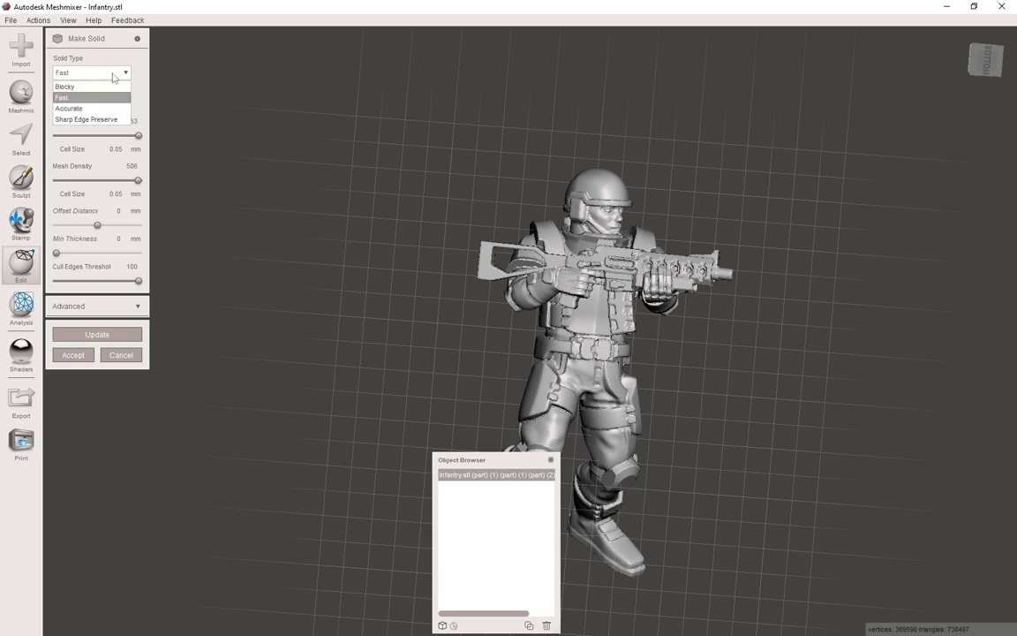
pyautogui.click(78, 92)
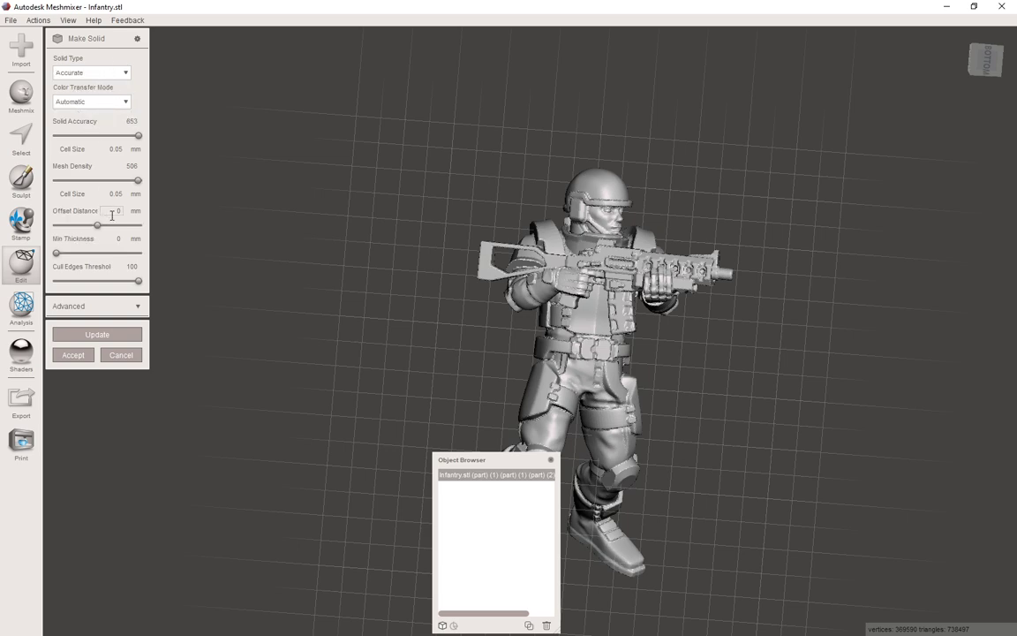
pyautogui.click(118, 210)
pyautogui.scroll(3, 724, 322)
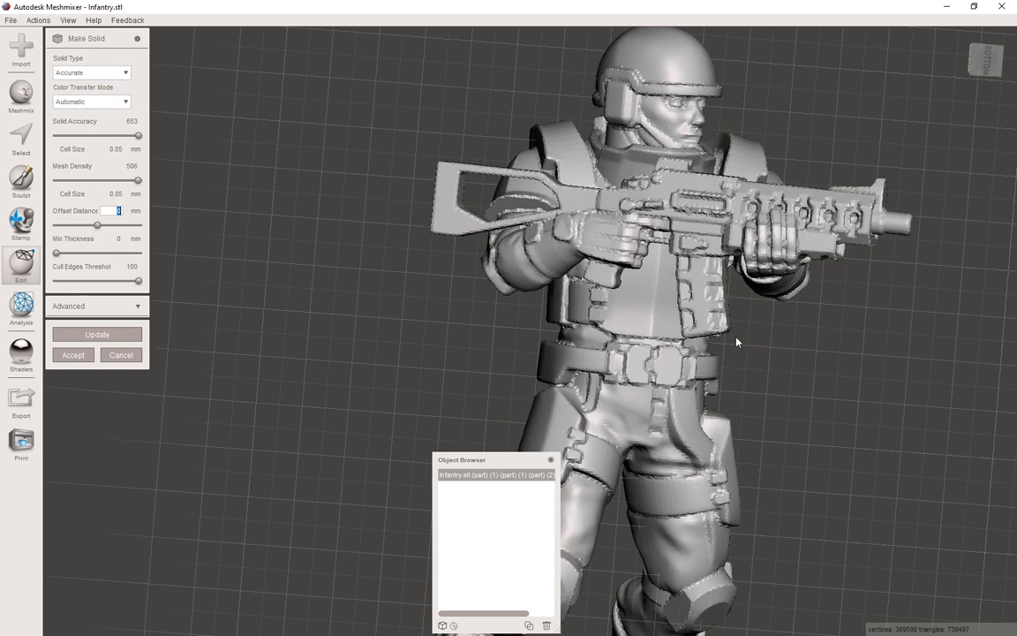
pyautogui.scroll(3, 570, 265)
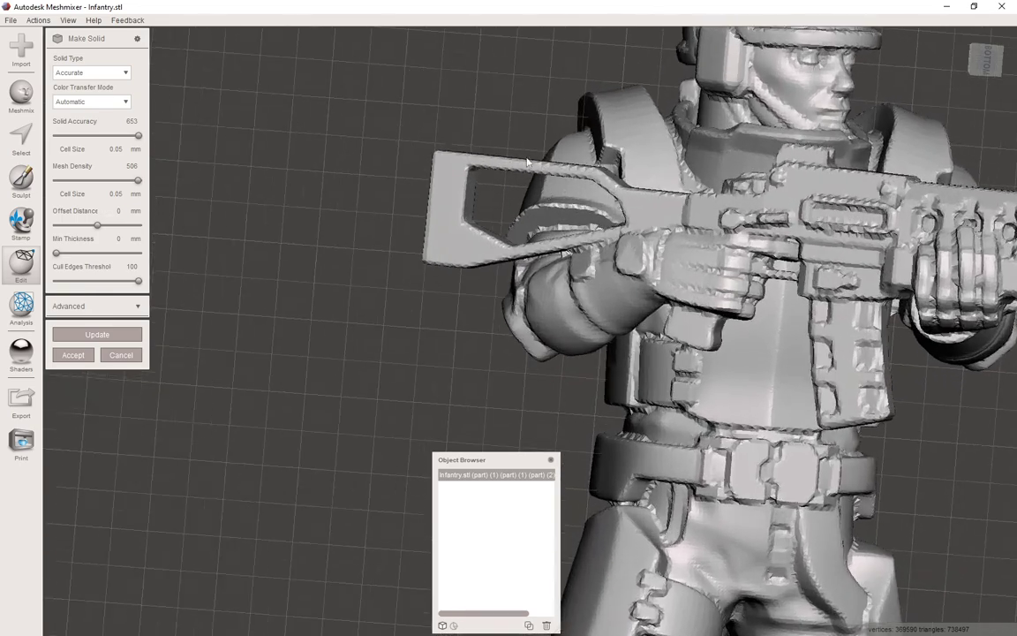
pyautogui.scroll(-3, 446, 231)
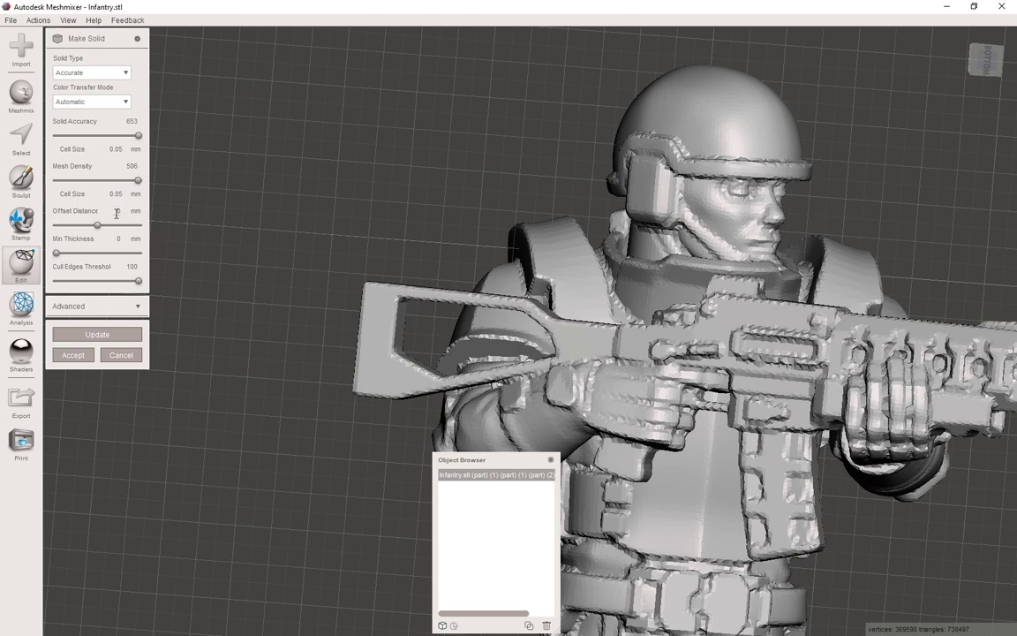
# - Set both Make Solid cell sizes and the offset distance to 0.1 mm and update the solid
pyautogui.click(115, 210)
pyautogui.doubleClick(117, 149)
pyautogui.write('1')
pyautogui.doubleClick(117, 195)
pyautogui.write('0')
pyautogui.press('BackSpace')
pyautogui.write('1')
pyautogui.doubleClick(118, 210)
pyautogui.write('0.1')
pyautogui.click(116, 194)
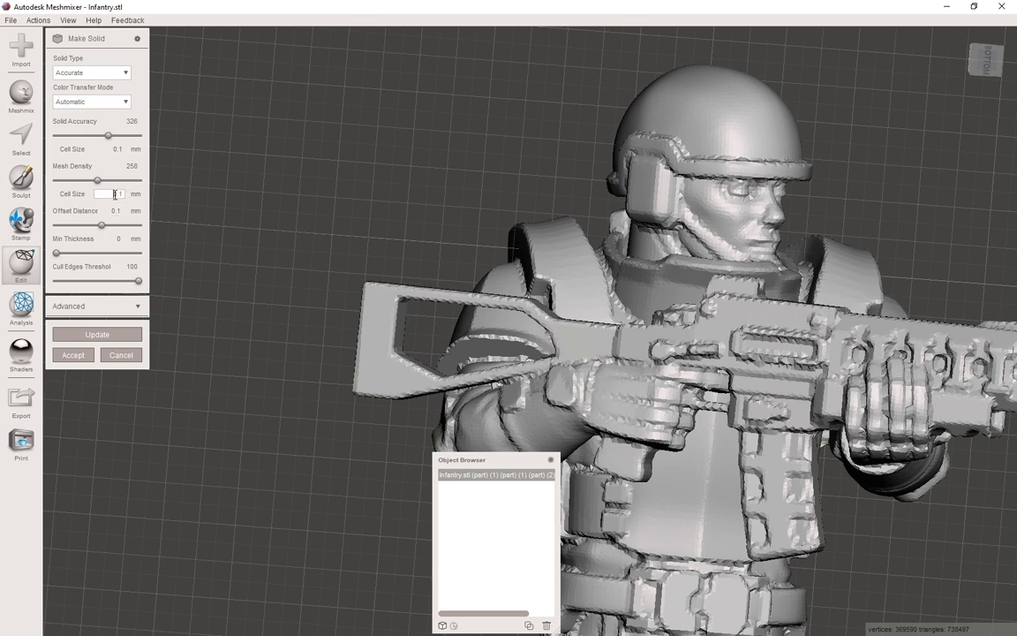
pyautogui.click(97, 336)
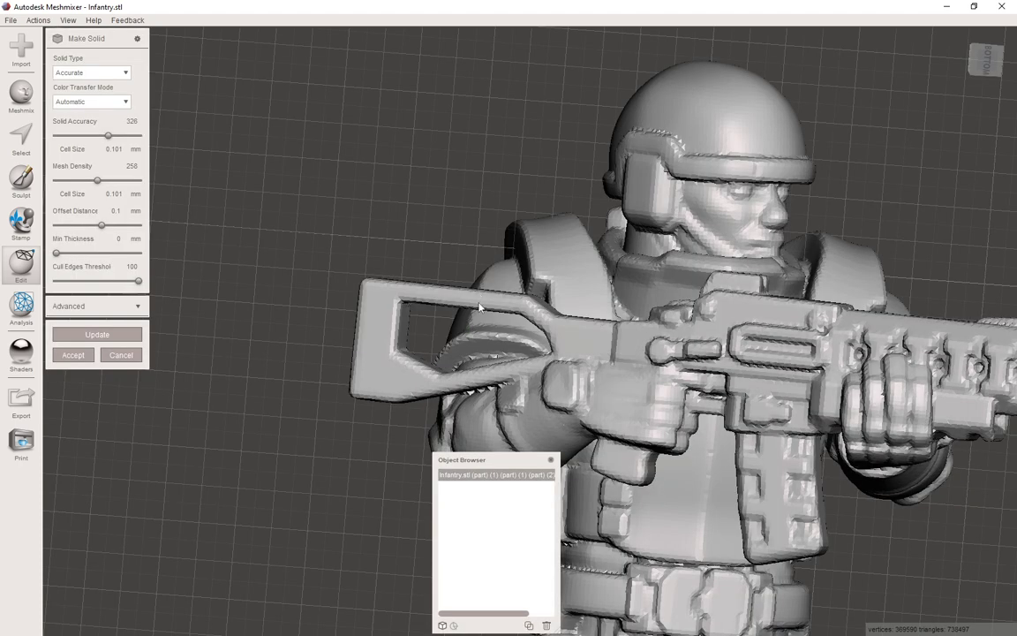
# - Examine the solid soldier from the back, front and sides, and cancel Make Solid
pyautogui.scroll(-5, 480, 307)
pyautogui.moveTo(481, 308); pyautogui.dragTo(621, 359, button='right')
pyautogui.moveTo(615, 294); pyautogui.dragTo(397, 244, button='right')
pyautogui.scroll(5, 459, 261)
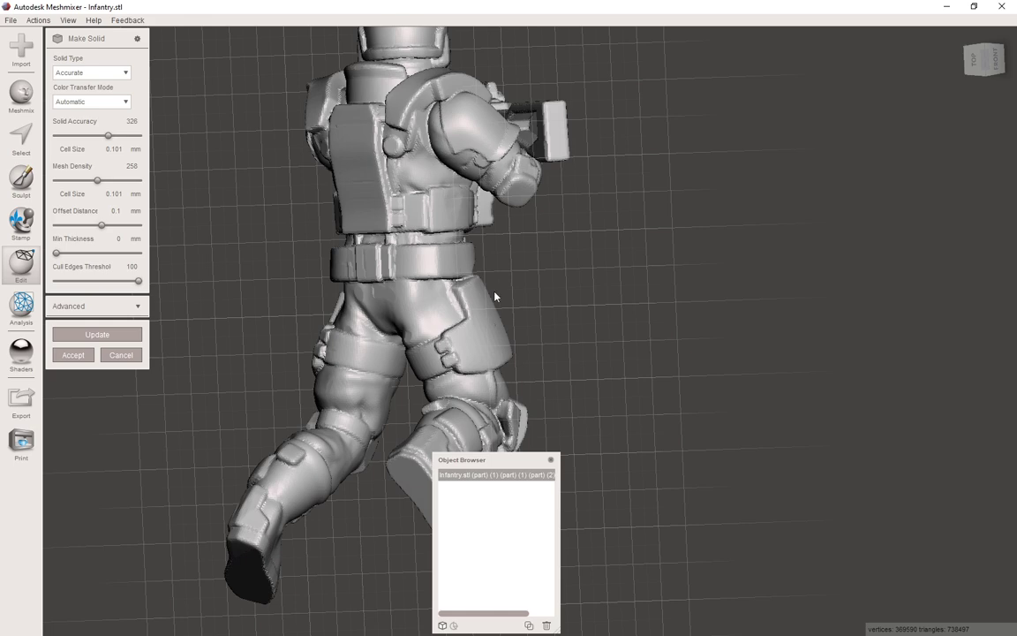
pyautogui.scroll(-5, 294, 195)
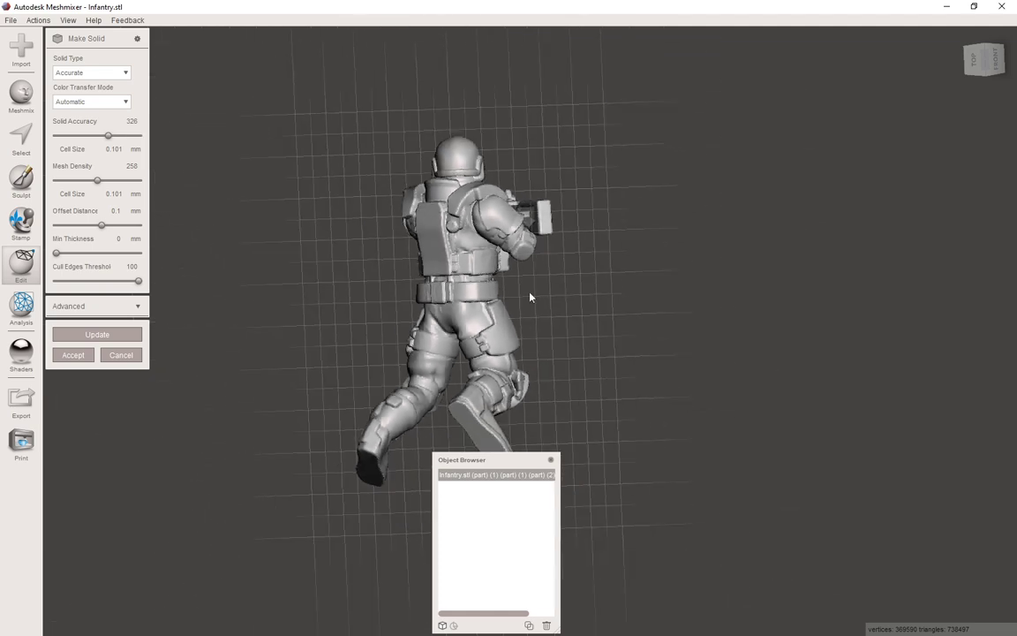
pyautogui.moveTo(529, 295); pyautogui.dragTo(336, 311, button='right')
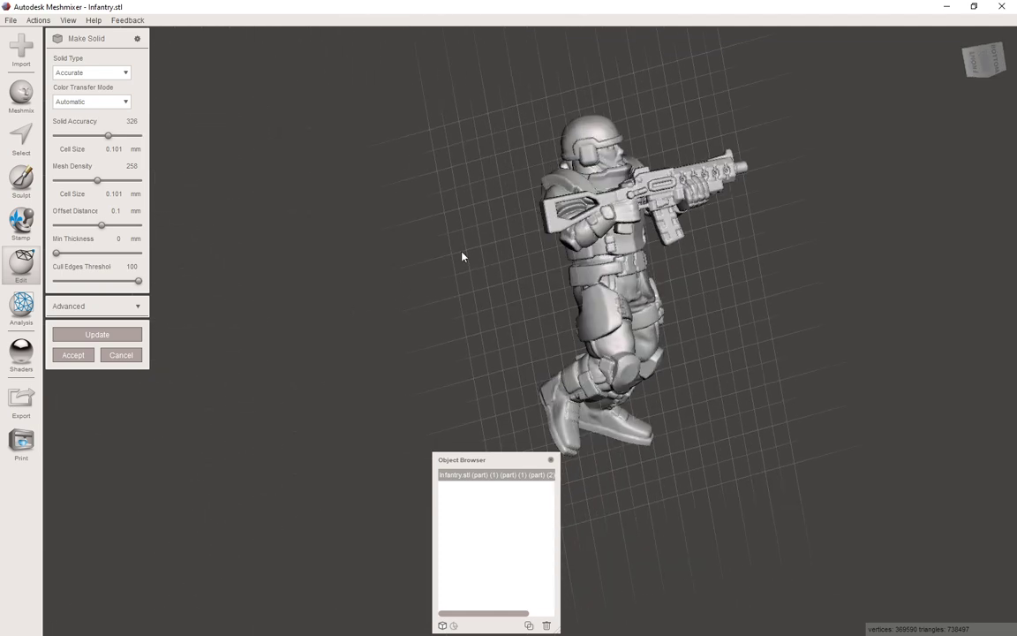
pyautogui.moveTo(464, 254); pyautogui.dragTo(492, 267, button='right')
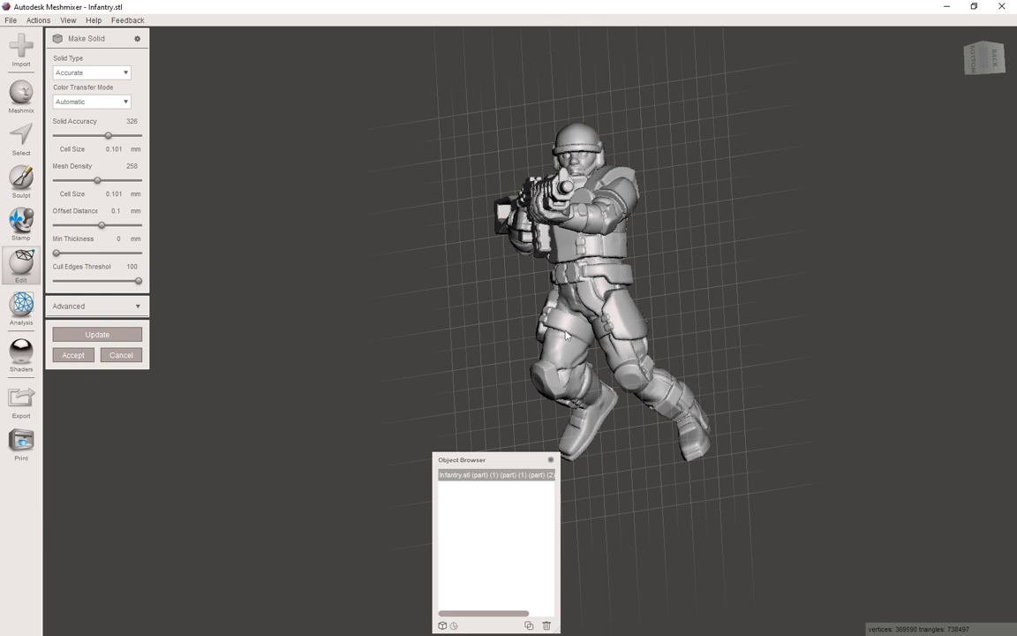
pyautogui.moveTo(566, 334); pyautogui.dragTo(464, 340, button='right')
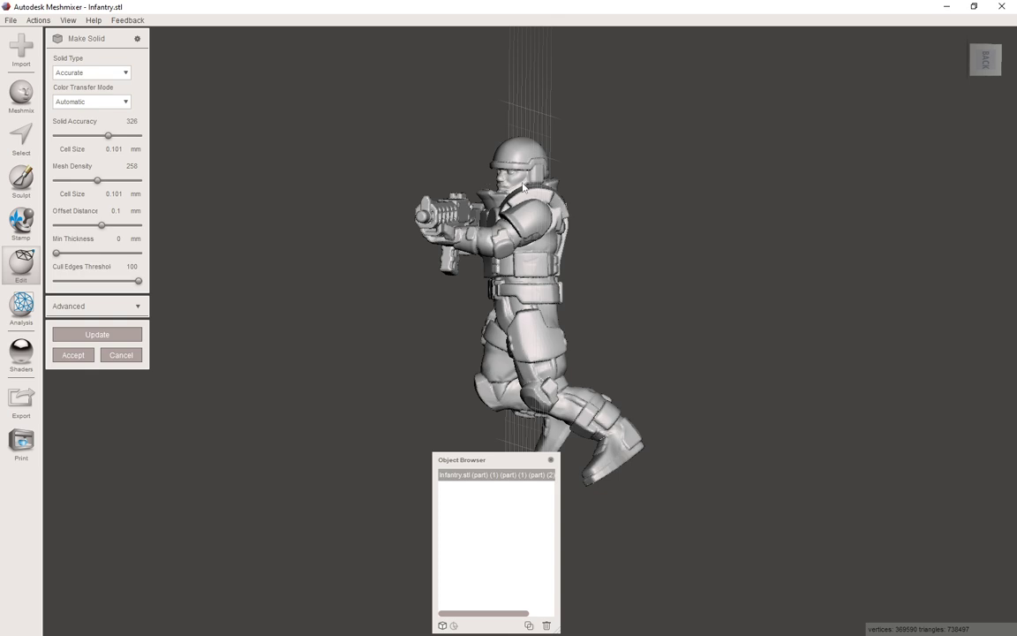
pyautogui.click(121, 354)
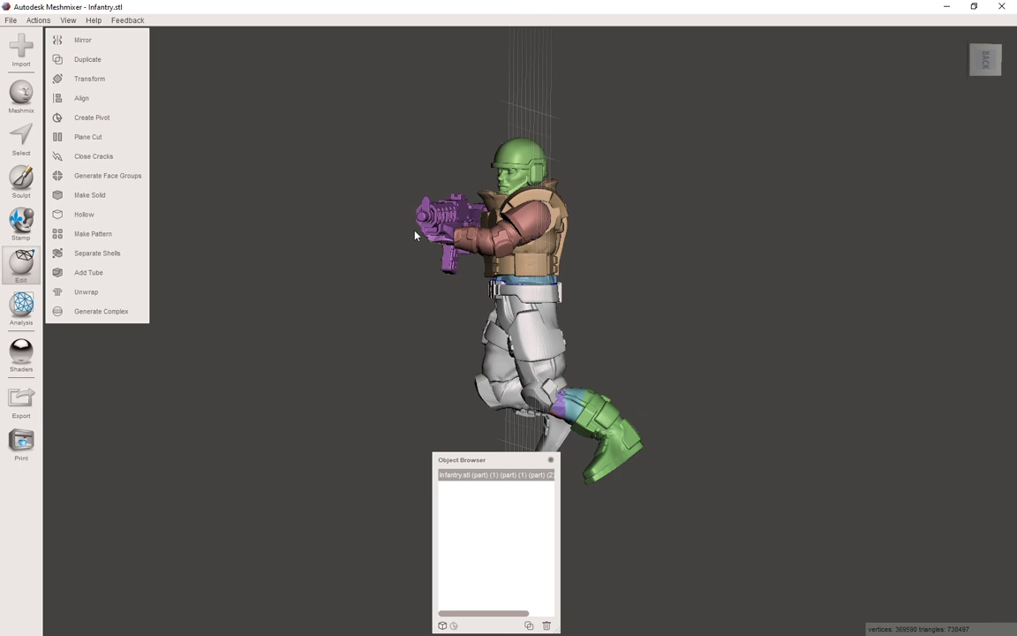
# - Scale the whole soldier uniformly to 0.5 with Transform and stretch it to about 0.94 in Z and 0.86 in Y
pyautogui.click(88, 78)
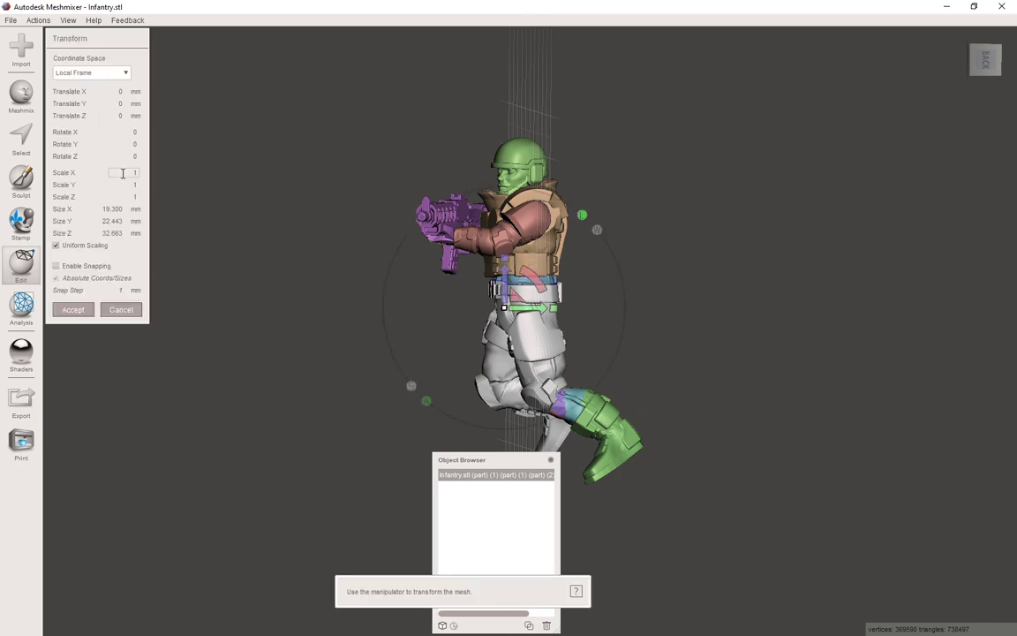
pyautogui.click(121, 172)
pyautogui.write('0.5')
pyautogui.press('Return')
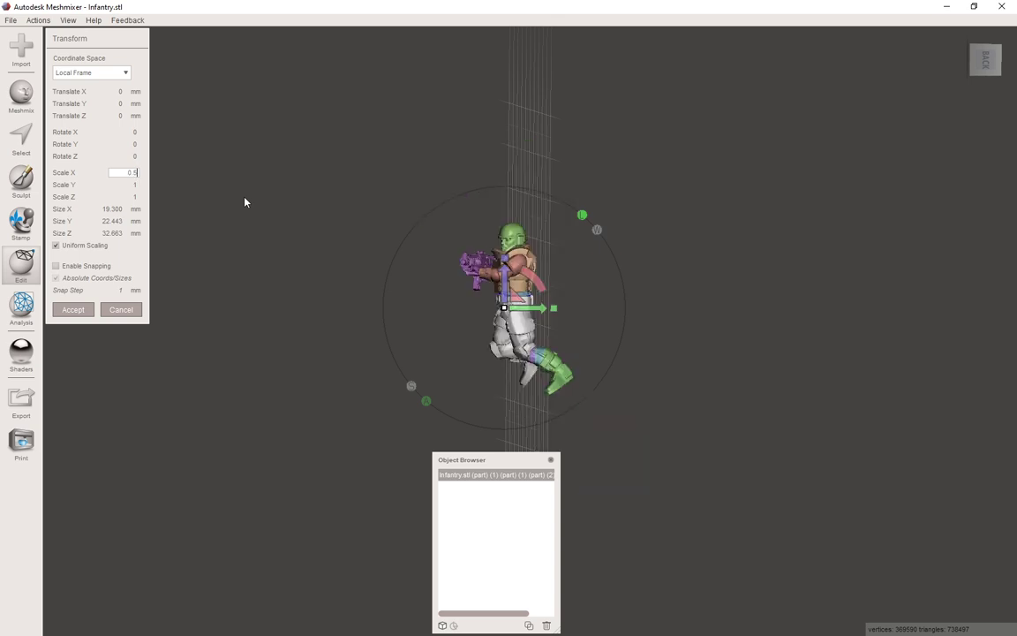
pyautogui.moveTo(510, 243); pyautogui.dragTo(502, 209)
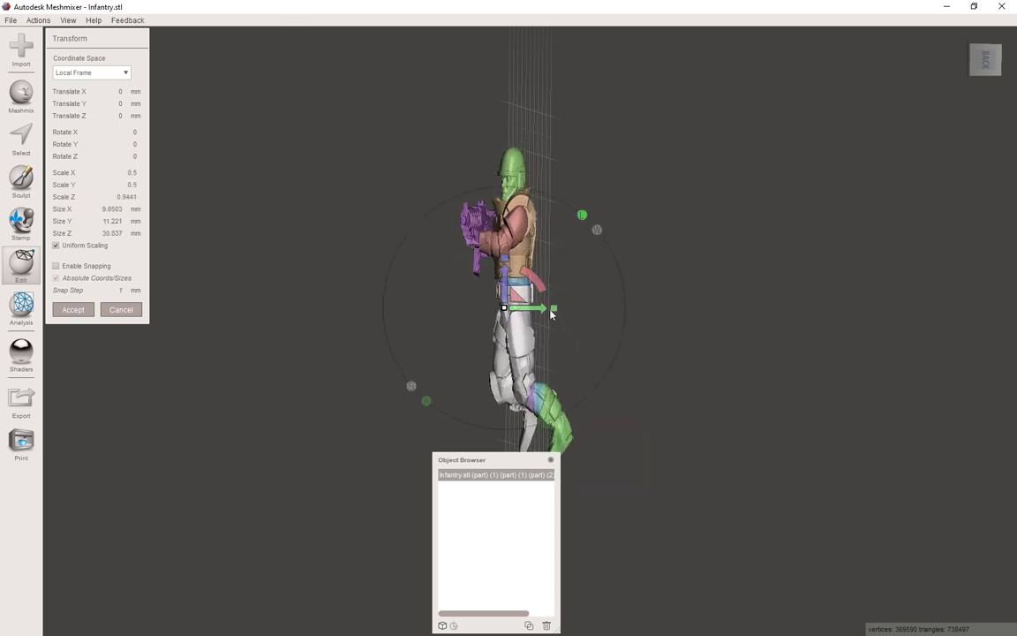
pyautogui.moveTo(551, 309); pyautogui.dragTo(604, 306)
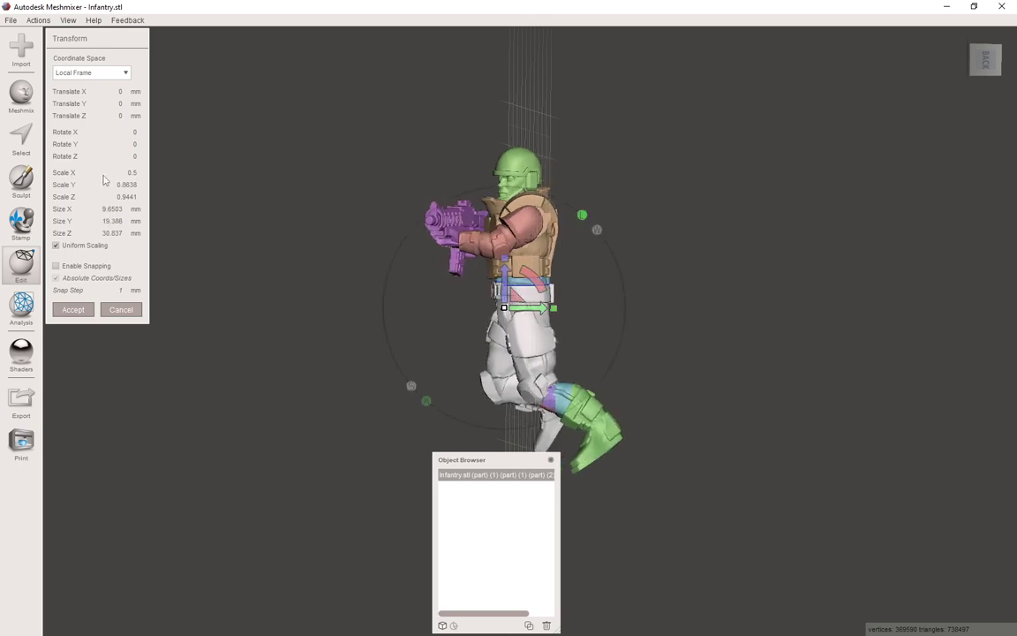
# - Reset the soldier's X, Y and Z scale to 1 with uniform scaling off, and re-enable uniform scaling
pyautogui.click(59, 247)
pyautogui.click(122, 174)
pyautogui.moveTo(119, 175); pyautogui.dragTo(138, 187)
pyautogui.write('11')
pyautogui.doubleClick(115, 197)
pyautogui.write('1')
pyautogui.press('Return')
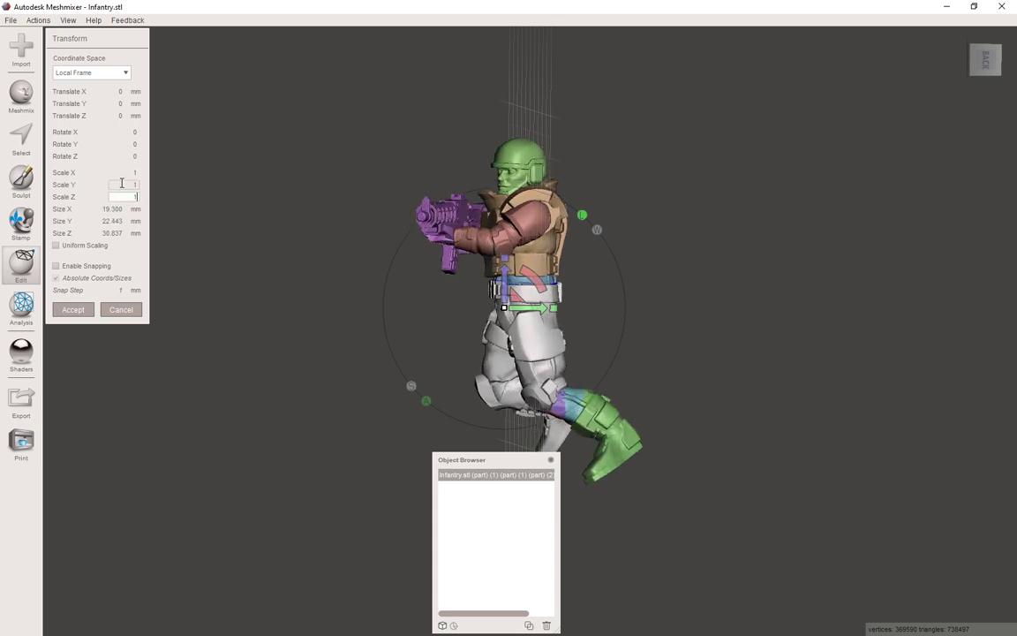
pyautogui.click(55, 245)
pyautogui.moveTo(218, 250); pyautogui.dragTo(353, 252, button='right')
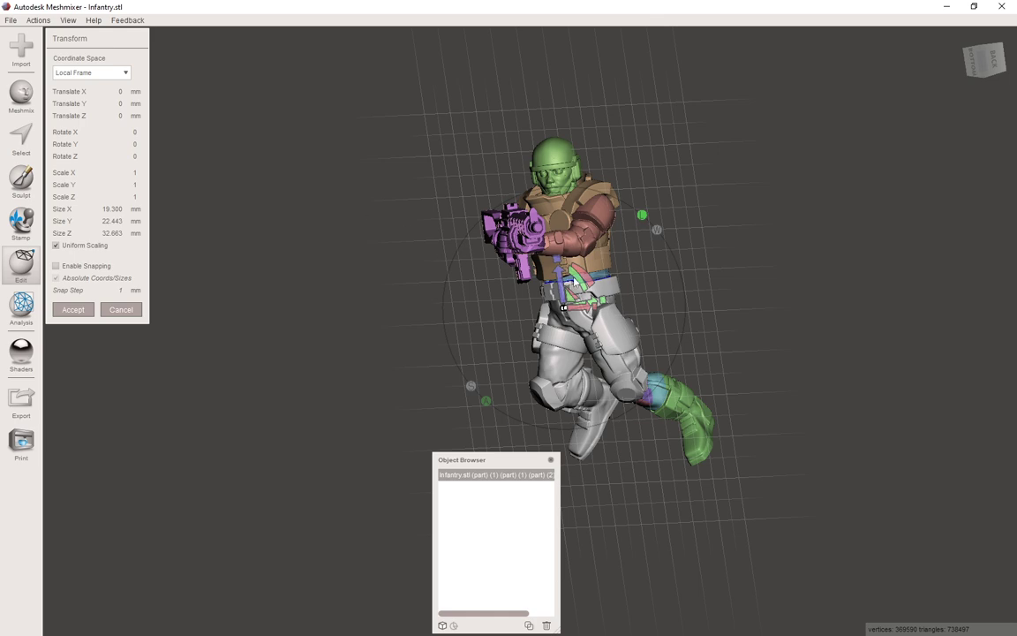
pyautogui.moveTo(454, 197); pyautogui.dragTo(668, 305, button='right')
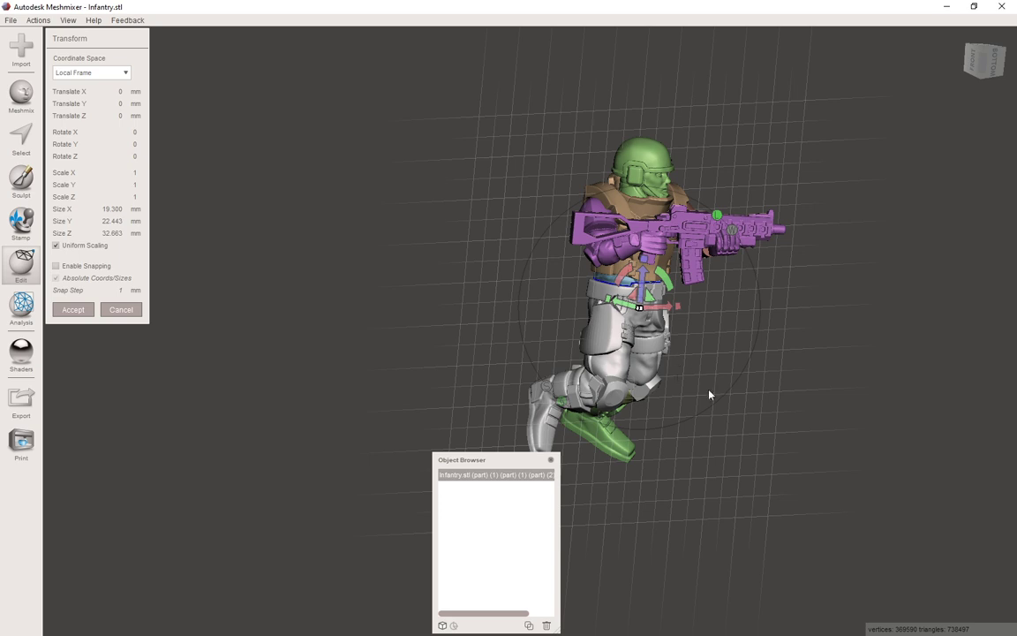
pyautogui.moveTo(699, 374); pyautogui.dragTo(619, 372, button='middle')
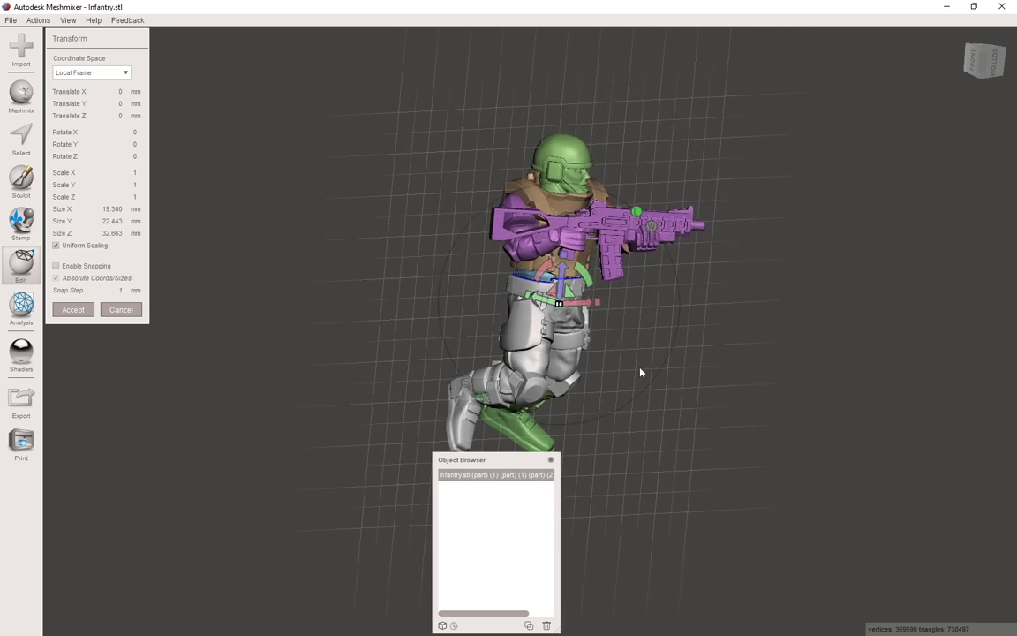